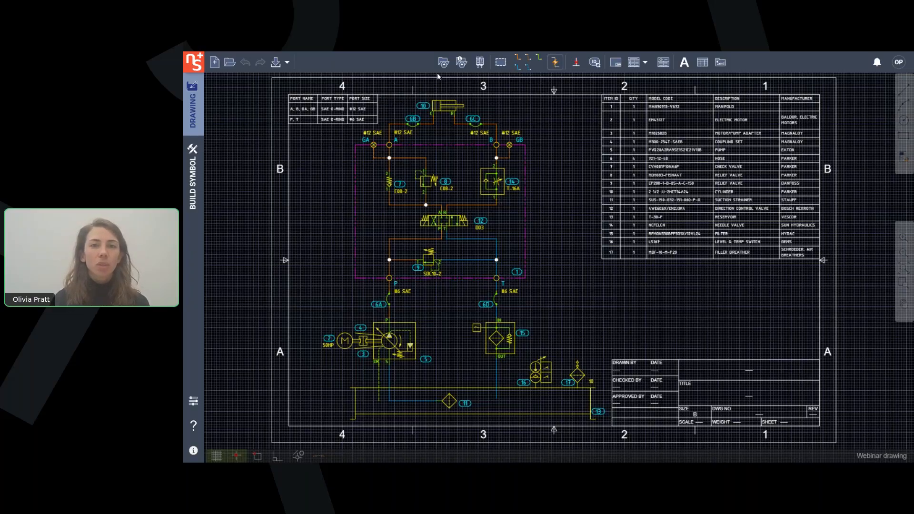
- Open My Library in the library explorer and view the symbol stored in the Sample Symbol folder
{"action": "left_click", "coordinate": [443, 62]}
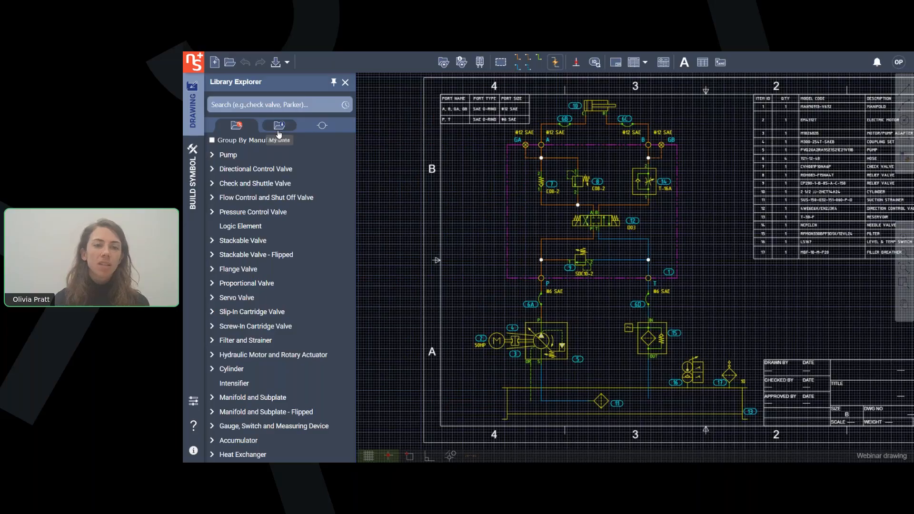
{"action": "left_click", "coordinate": [279, 125]}
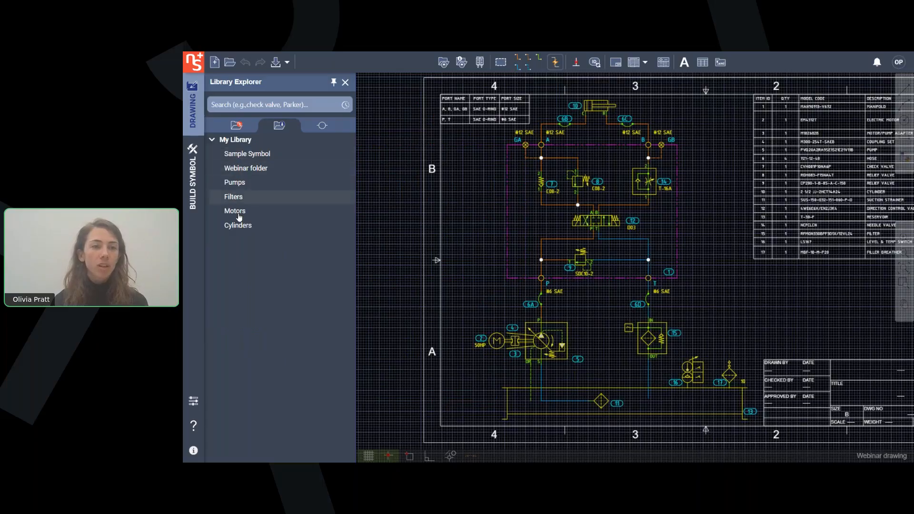
{"action": "left_click", "coordinate": [239, 155]}
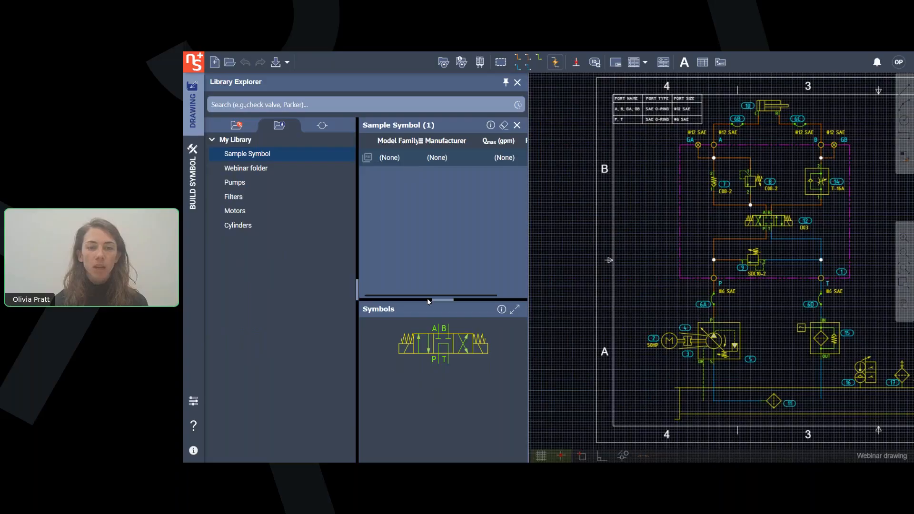
{"action": "left_click", "coordinate": [383, 161]}
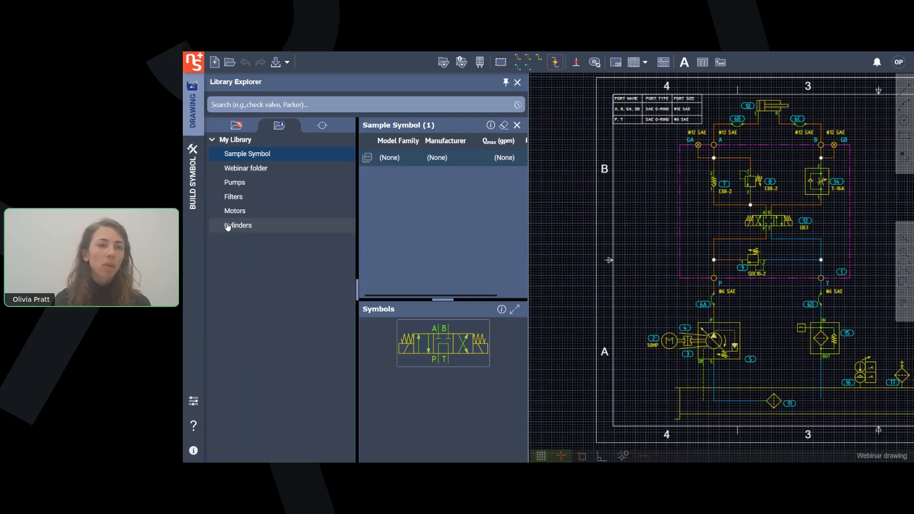
- Create a child folder named Valves under My Library
{"action": "right_click", "coordinate": [243, 142]}
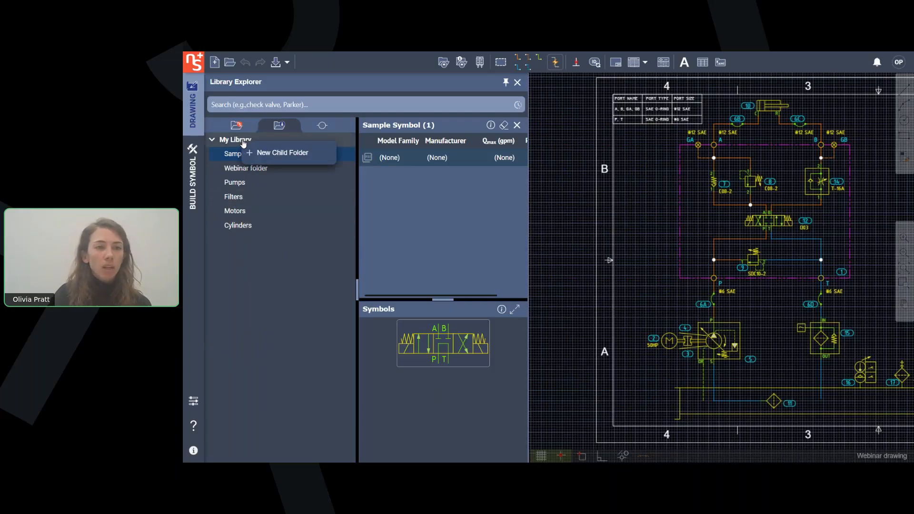
{"action": "left_click", "coordinate": [277, 152]}
{"action": "type", "text": "V"}
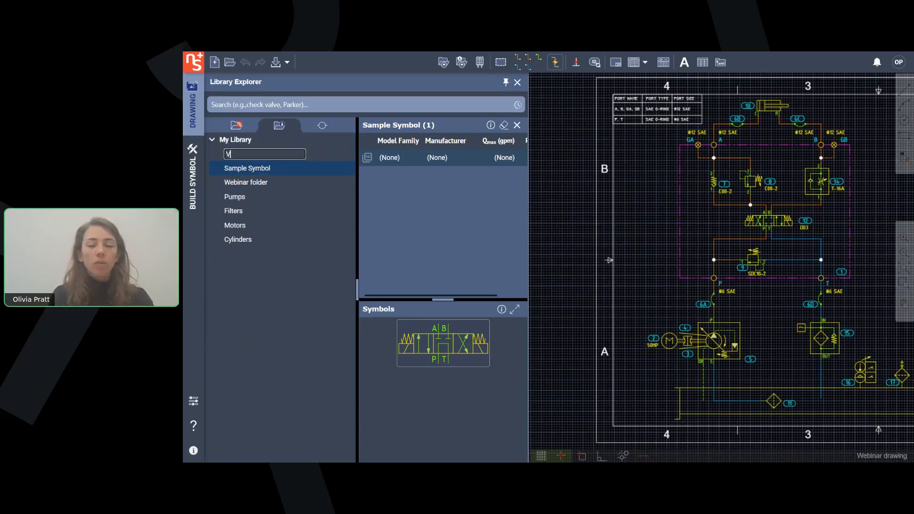
{"action": "type", "text": "alves"}
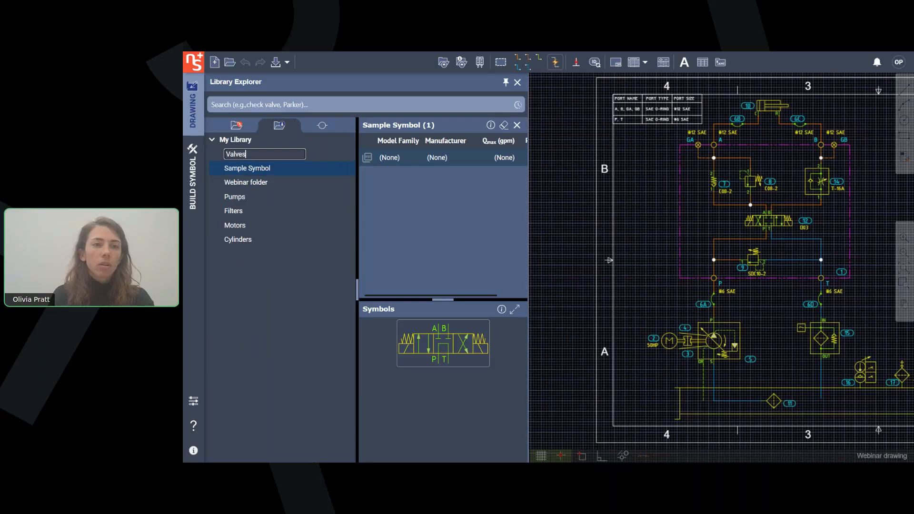
{"action": "key", "text": "Return"}
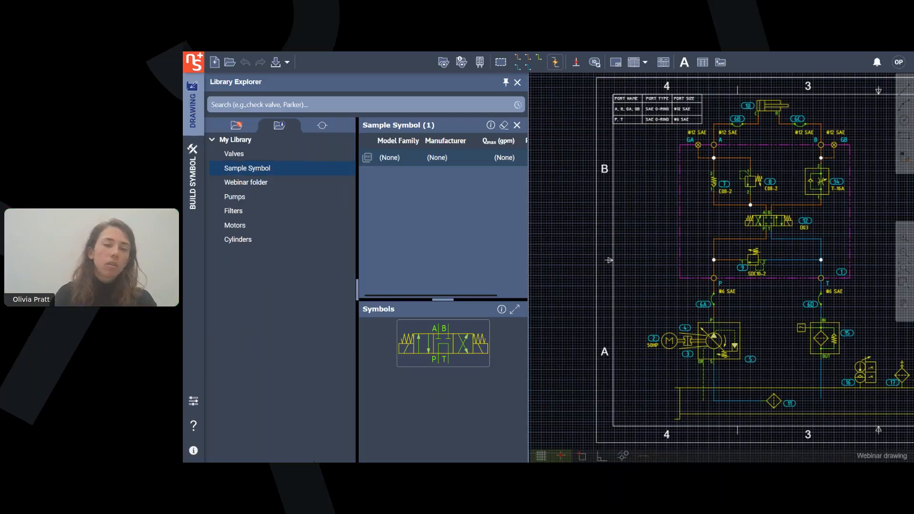
- Rename the Valves folder to My Valves
{"action": "left_click", "coordinate": [243, 156]}
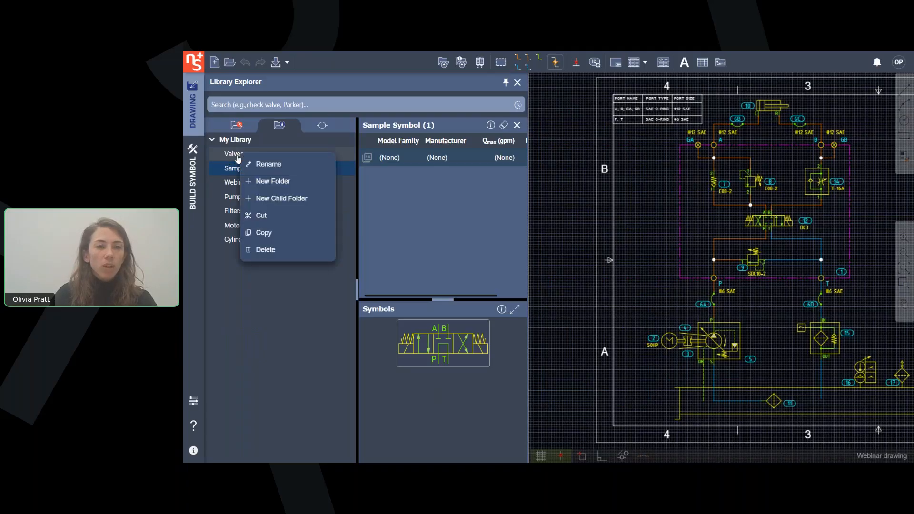
{"action": "left_click", "coordinate": [252, 164]}
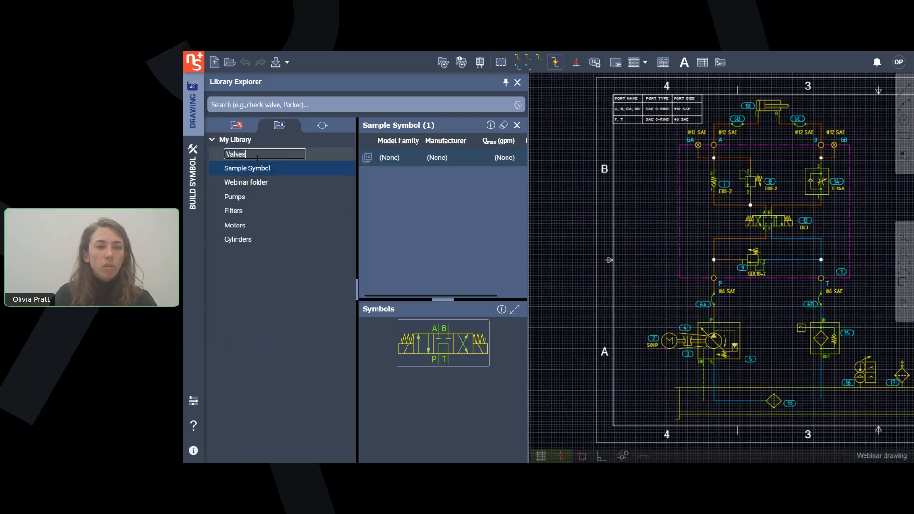
{"action": "left_click", "coordinate": [226, 153]}
{"action": "type", "text": "My"}
{"action": "key", "text": "Return"}
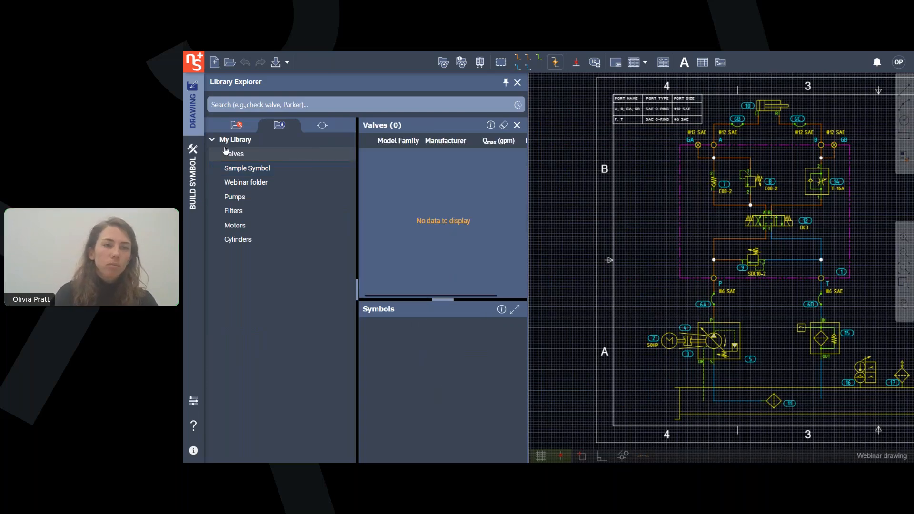
- Create a child folder named Directional inside the My Valves folder
{"action": "right_click", "coordinate": [227, 153]}
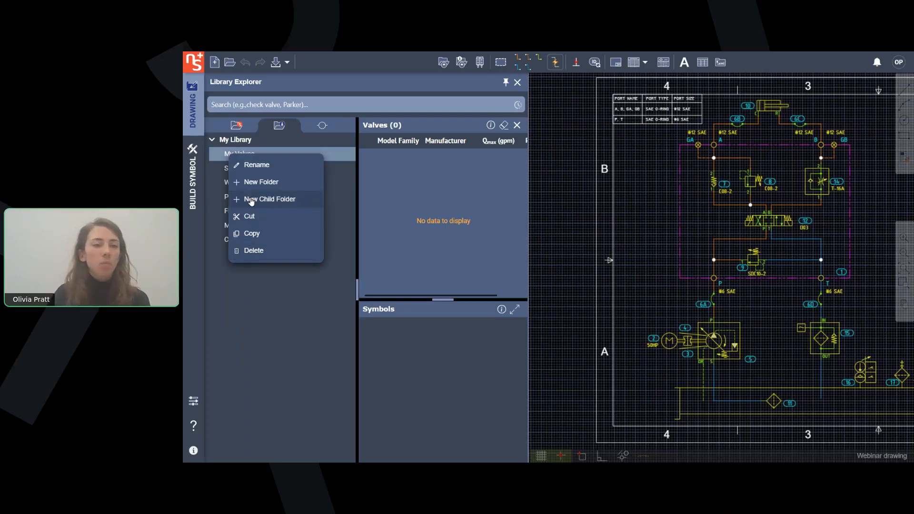
{"action": "left_click", "coordinate": [251, 200]}
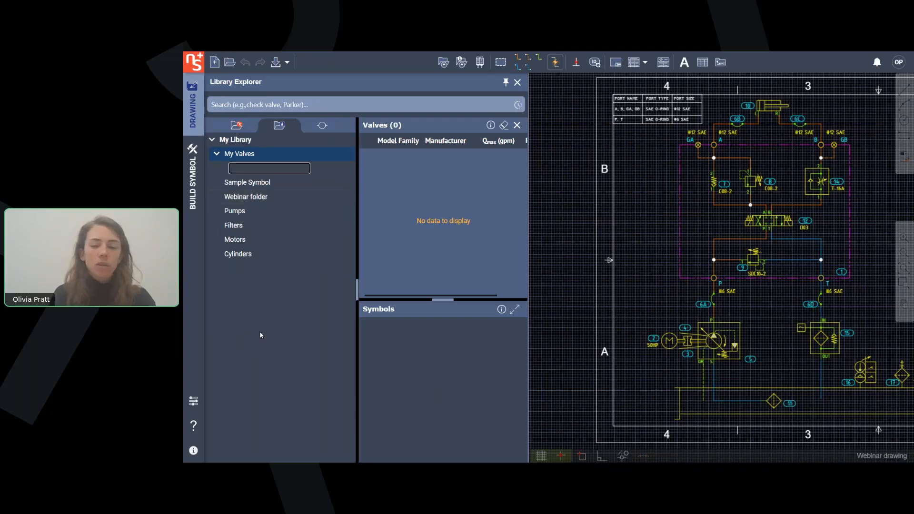
{"action": "type", "text": "DIrec"}
{"action": "key", "text": "BackSpace"}
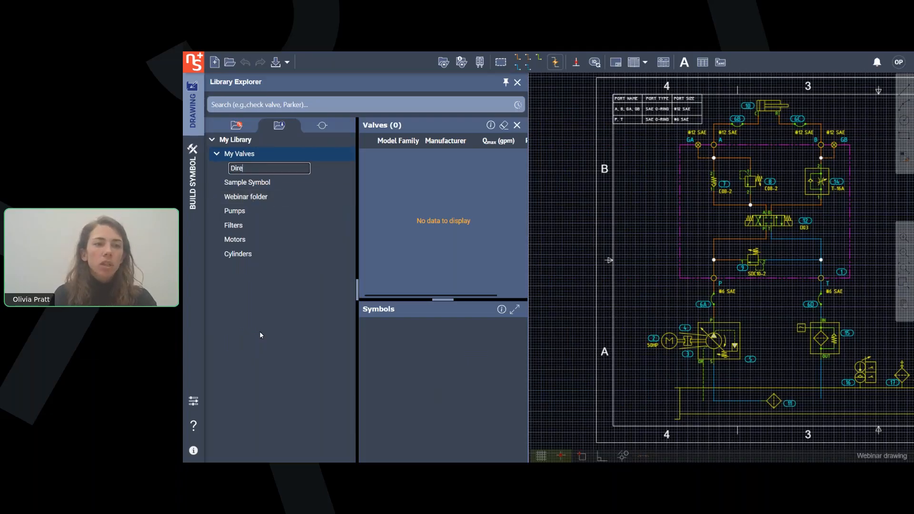
{"action": "type", "text": "ctional"}
{"action": "key", "text": "Return"}
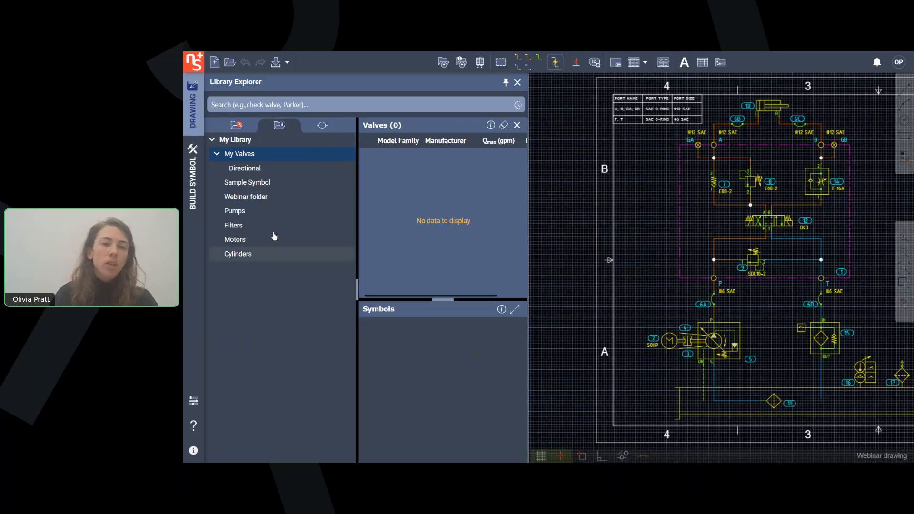
- Add another child folder named Check inside the My Valves folder
{"action": "right_click", "coordinate": [247, 154]}
{"action": "left_click", "coordinate": [284, 197]}
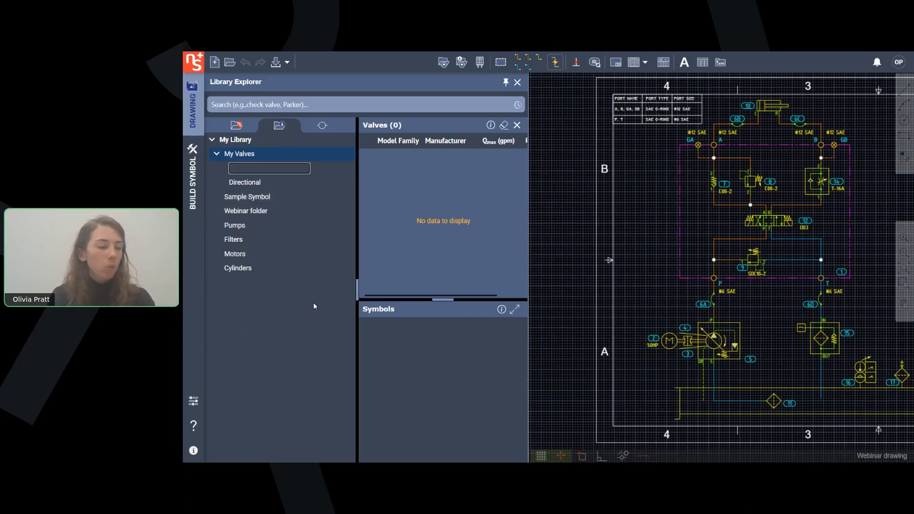
{"action": "type", "text": "C"}
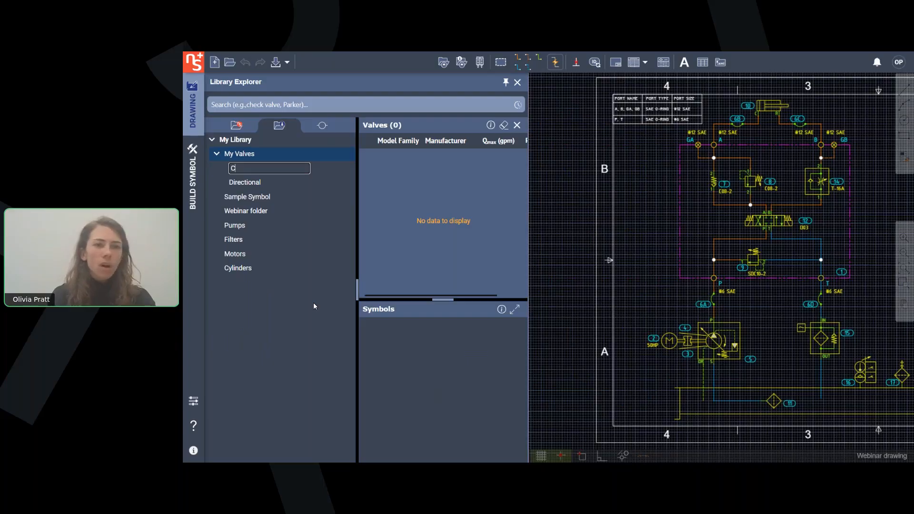
{"action": "type", "text": "heck"}
{"action": "key", "text": "Return"}
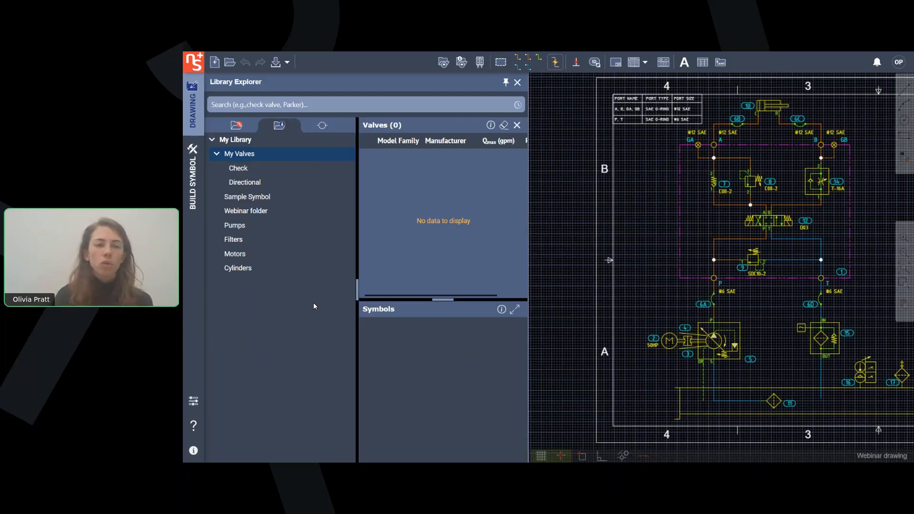
- Rename the Directional folder to Directional Control and close its contents listing
{"action": "right_click", "coordinate": [254, 185]}
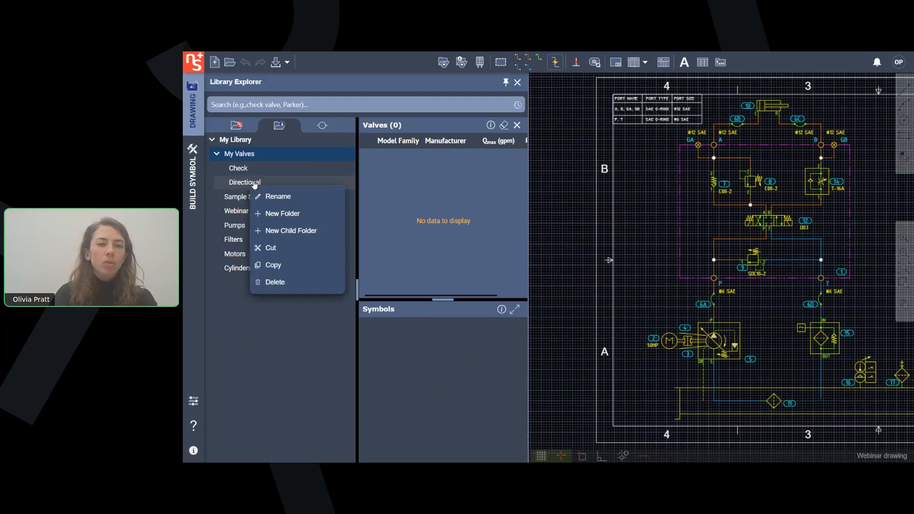
{"action": "left_click", "coordinate": [269, 197]}
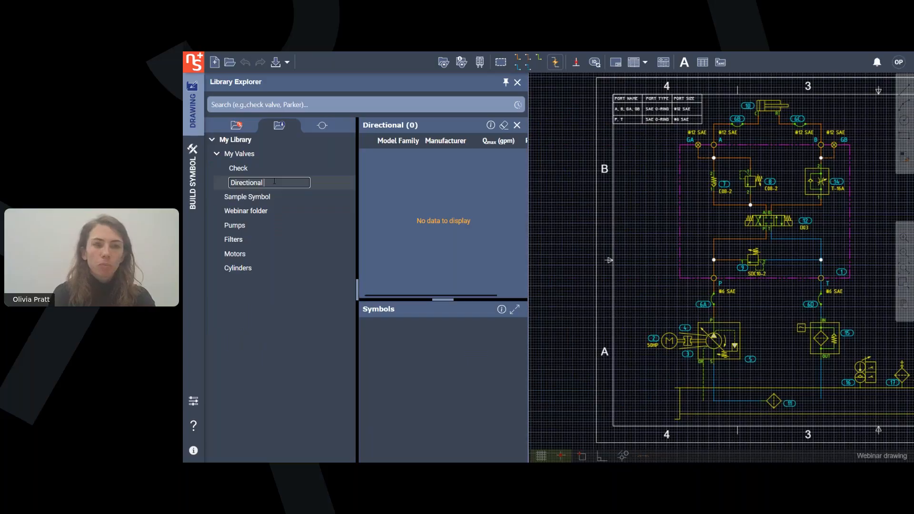
{"action": "type", "text": "Control"}
{"action": "key", "text": "Return"}
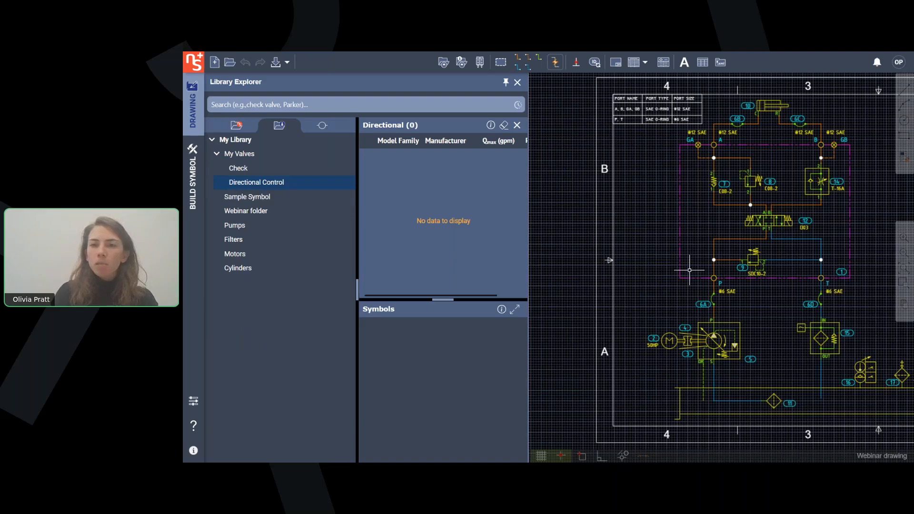
{"action": "left_click", "coordinate": [517, 125]}
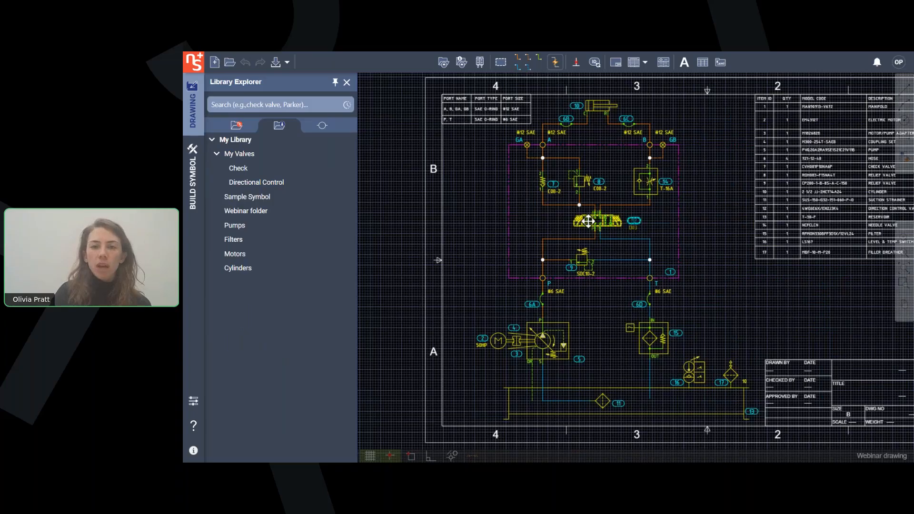
- Open the model data of directional control valve item 12, review its properties, and set the part number to 1234
{"action": "right_click", "coordinate": [588, 221]}
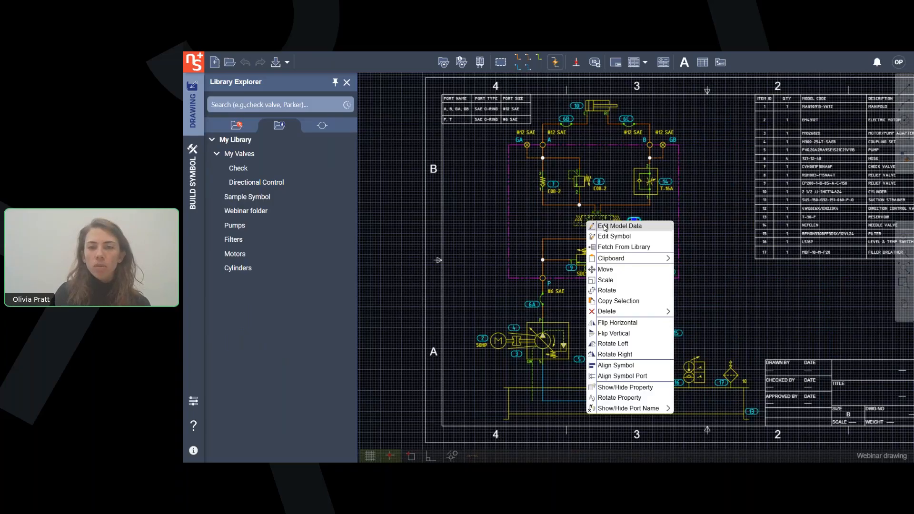
{"action": "left_click", "coordinate": [606, 227]}
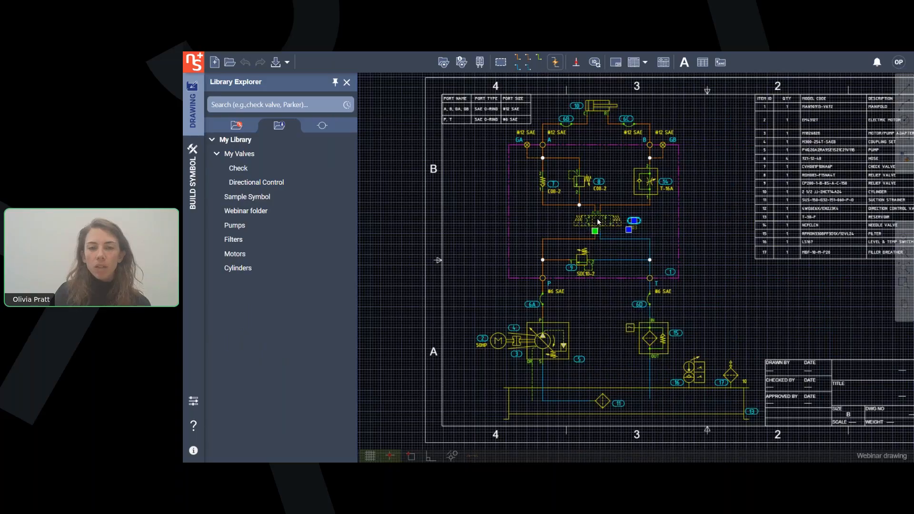
{"action": "left_click", "coordinate": [419, 336]}
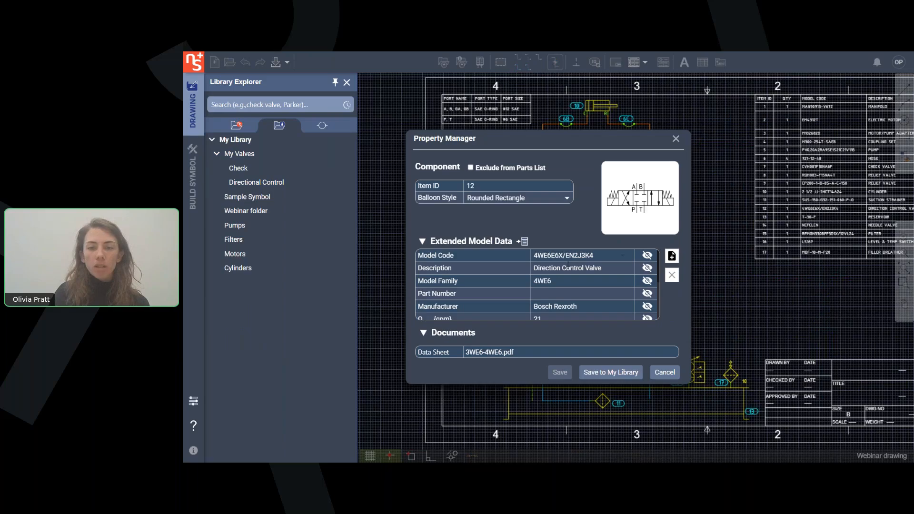
{"action": "scroll", "coordinate": [564, 268], "scroll_direction": "down", "scroll_amount": 4}
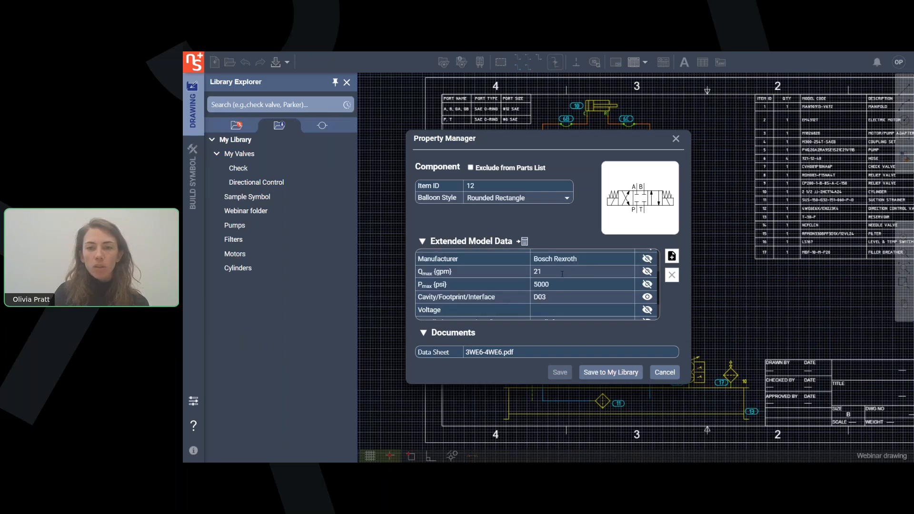
{"action": "scroll", "coordinate": [563, 276], "scroll_direction": "up", "scroll_amount": 3}
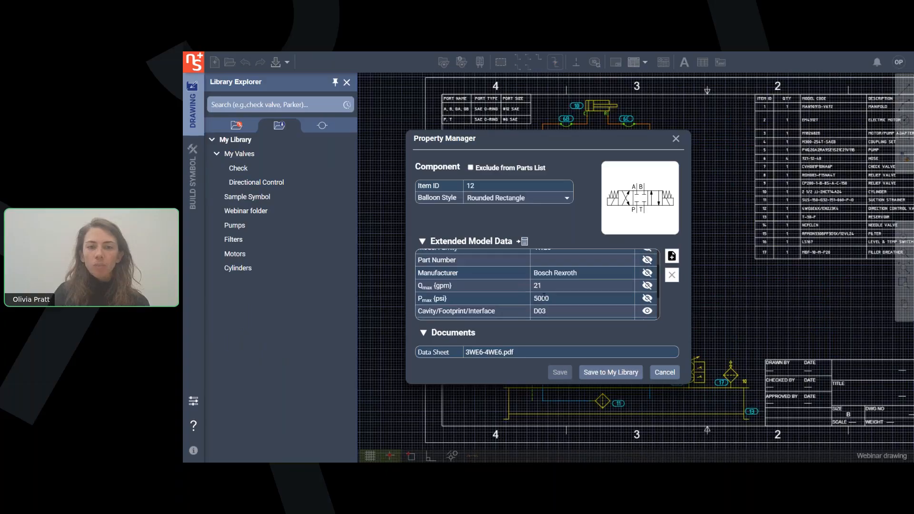
{"action": "scroll", "coordinate": [550, 273], "scroll_direction": "up", "scroll_amount": 2}
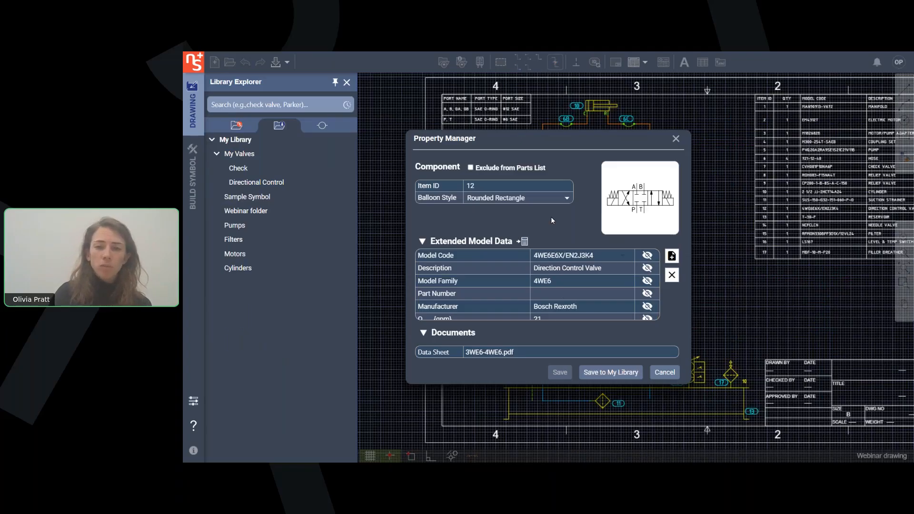
{"action": "left_click", "coordinate": [556, 294]}
{"action": "type", "text": "1234"}
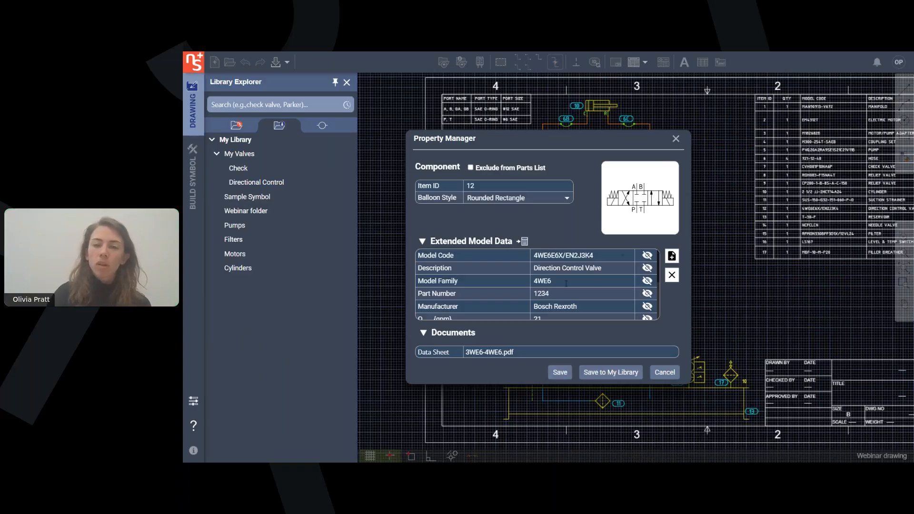
- Make the valve's Pmax (psi) property visible in its extended model data
{"action": "scroll", "coordinate": [566, 283], "scroll_direction": "down", "scroll_amount": 2}
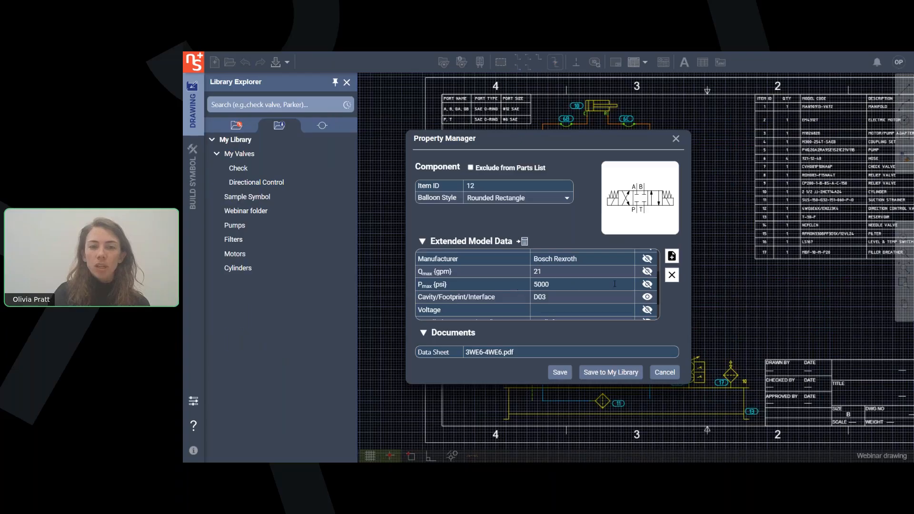
{"action": "left_click", "coordinate": [647, 284]}
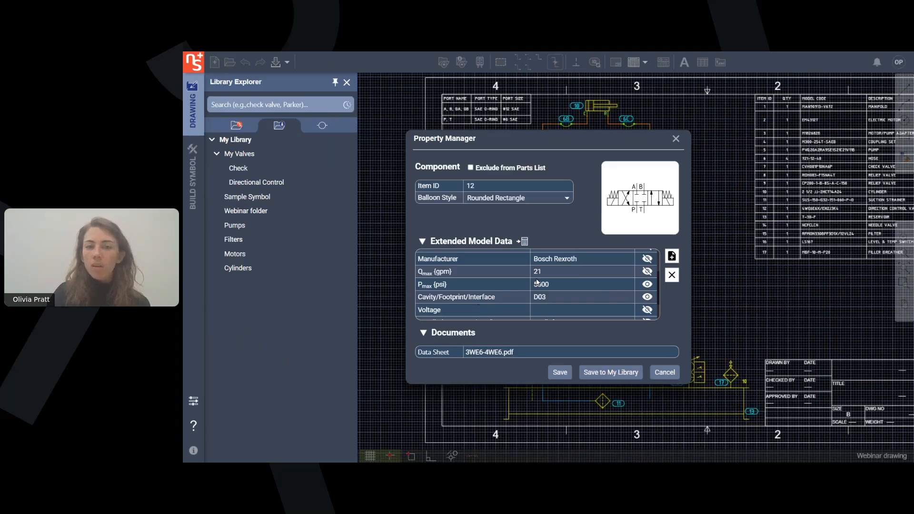
{"action": "scroll", "coordinate": [619, 286], "scroll_direction": "down", "scroll_amount": 1}
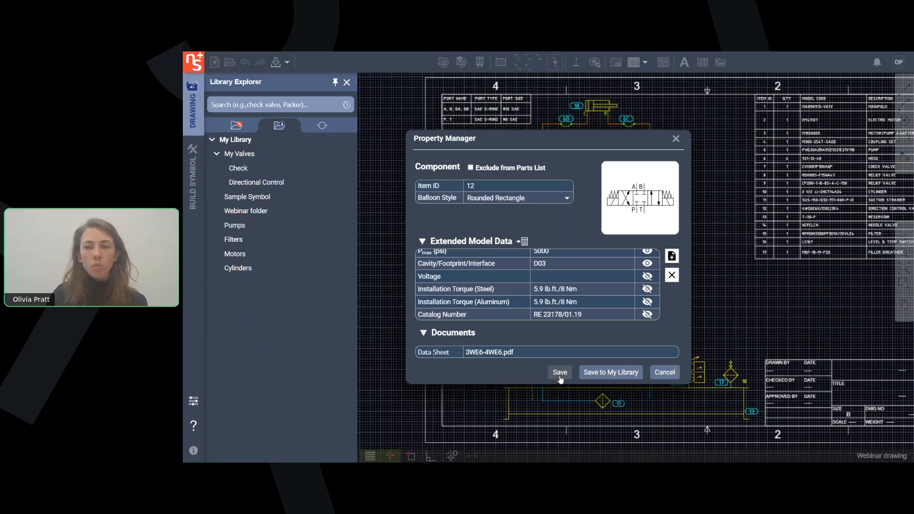
- Save the edited directional control valve to My Library in the Directional Control folder under My Valves
{"action": "left_click", "coordinate": [624, 376]}
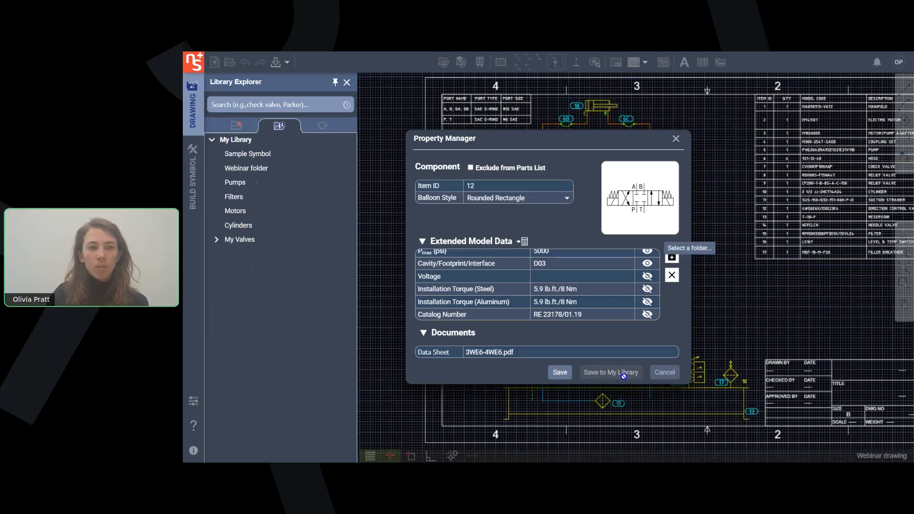
{"action": "left_click", "coordinate": [216, 241]}
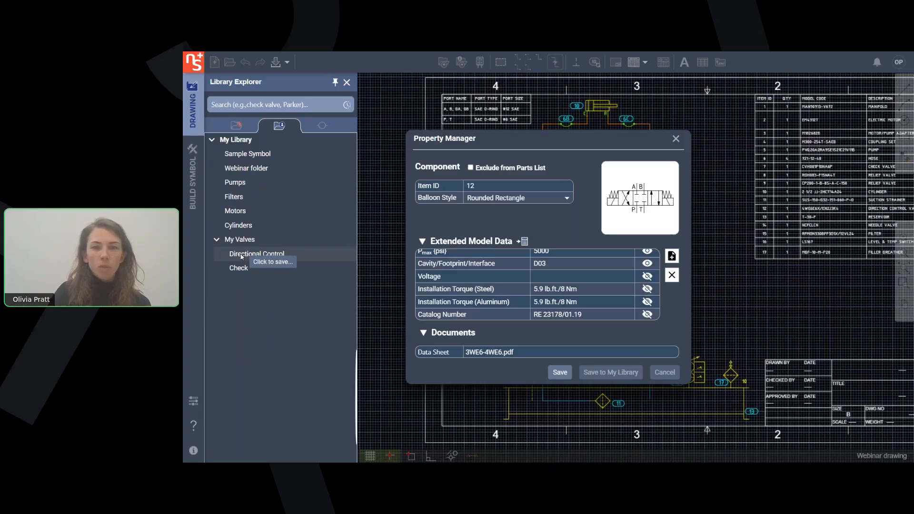
{"action": "left_click", "coordinate": [244, 255]}
{"action": "left_click", "coordinate": [528, 298]}
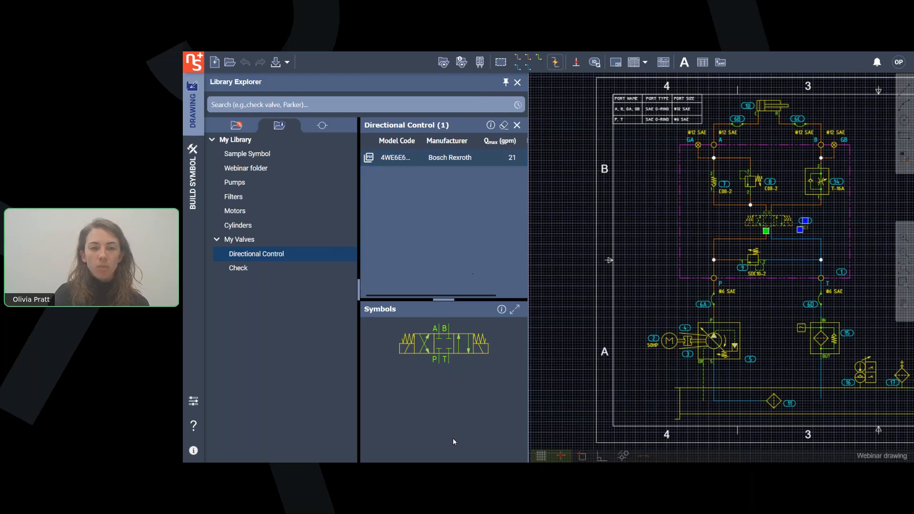
{"action": "right_click", "coordinate": [443, 346]}
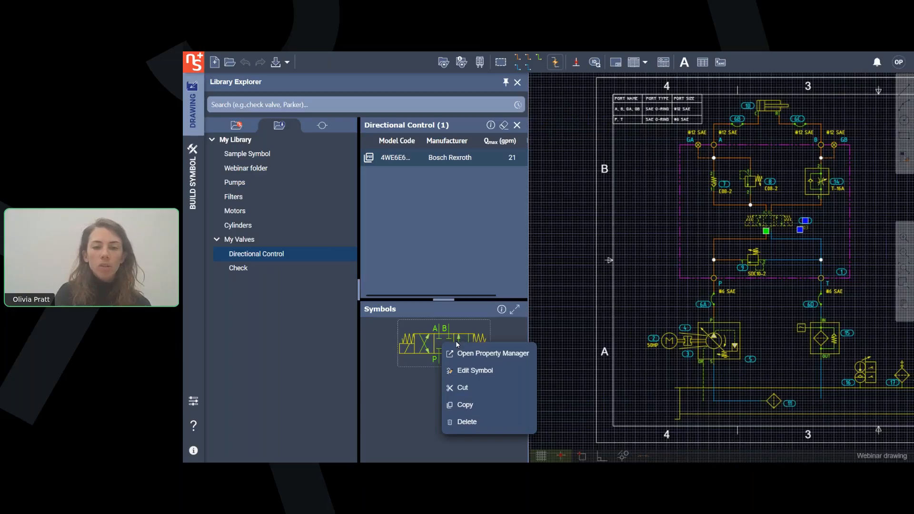
{"action": "left_click", "coordinate": [458, 353]}
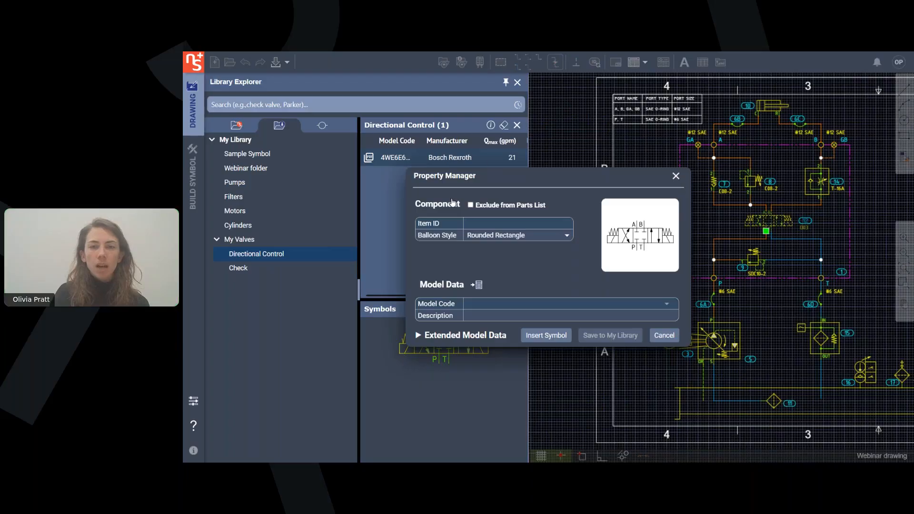
{"action": "key", "text": "Escape"}
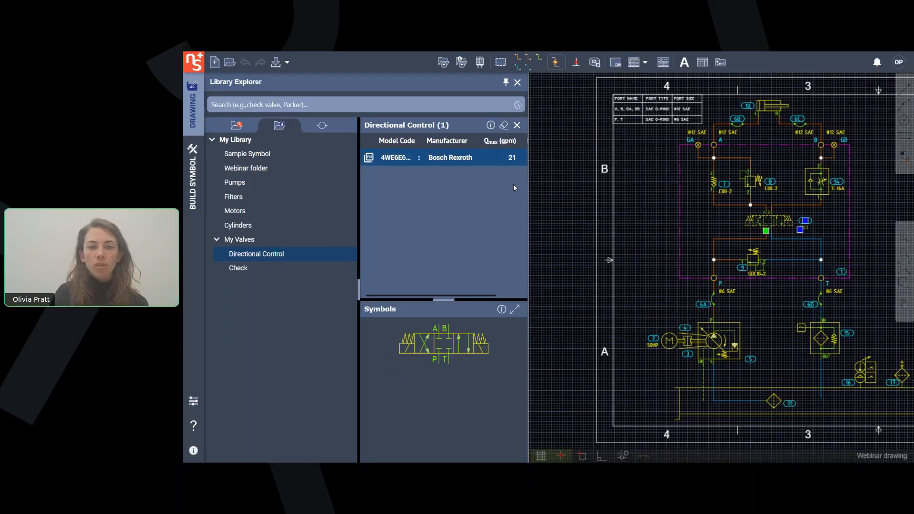
- Review the extended model data of the saved Directional Control valve, including its part number, and close its properties
{"action": "right_click", "coordinate": [442, 344]}
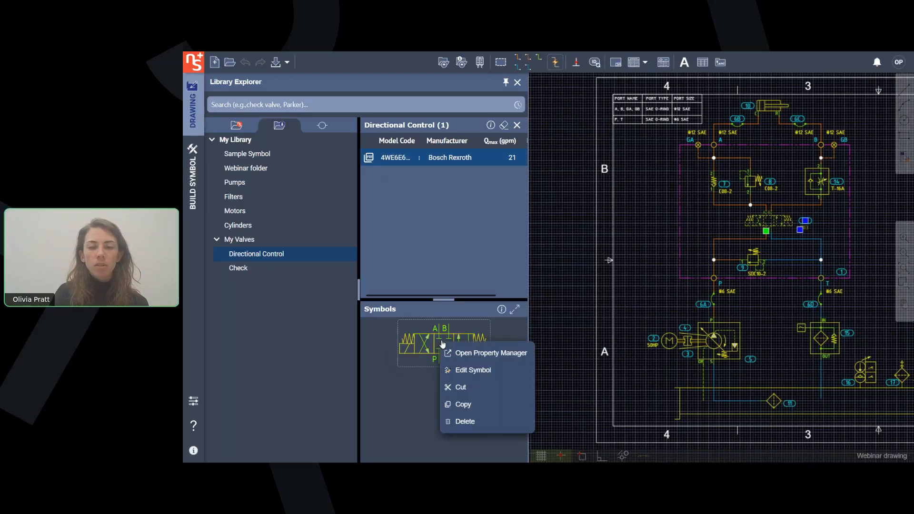
{"action": "left_click", "coordinate": [474, 355]}
{"action": "left_click", "coordinate": [476, 333]}
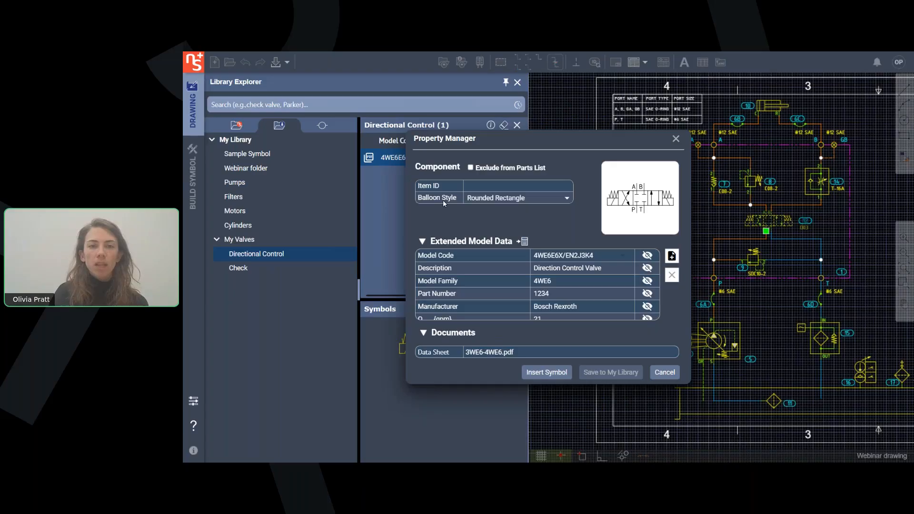
{"action": "scroll", "coordinate": [550, 281], "scroll_direction": "down", "scroll_amount": 3}
{"action": "scroll", "coordinate": [549, 280], "scroll_direction": "up", "scroll_amount": 2}
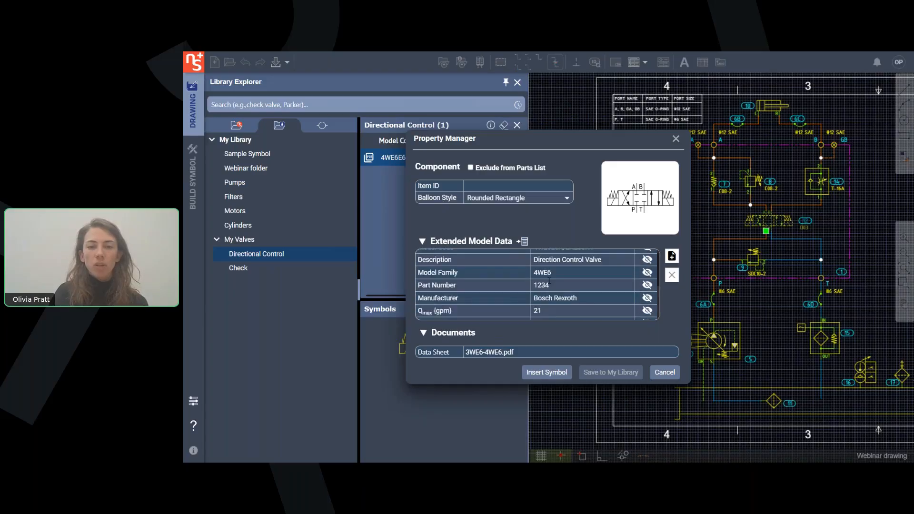
{"action": "scroll", "coordinate": [550, 281], "scroll_direction": "up", "scroll_amount": 1}
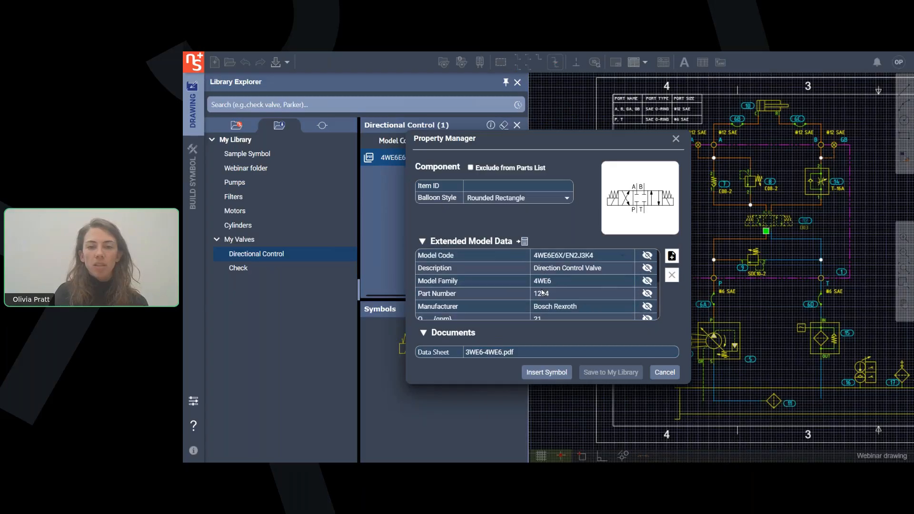
{"action": "left_click", "coordinate": [677, 138]}
- Open the saved valve's master symbol for editing, collapse the symbol element groups and bring up the manufacturer component categories
{"action": "right_click", "coordinate": [399, 371]}
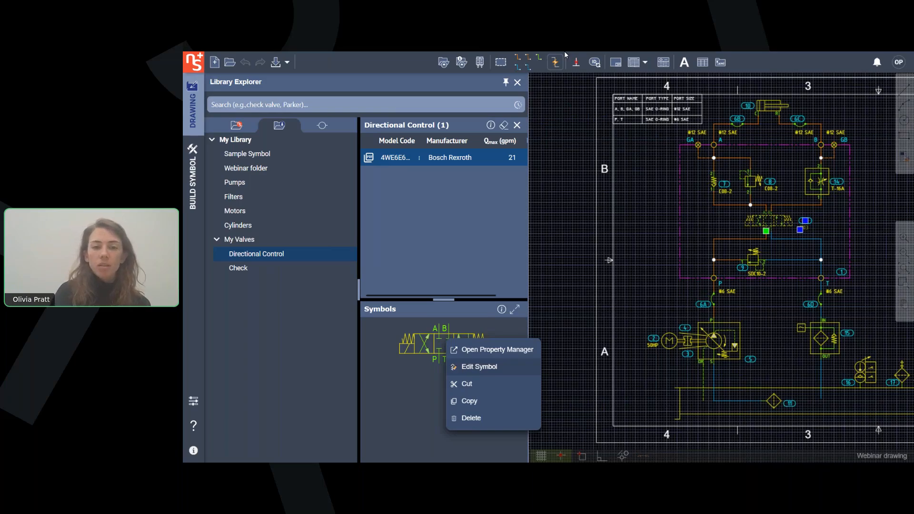
{"action": "left_click", "coordinate": [476, 367]}
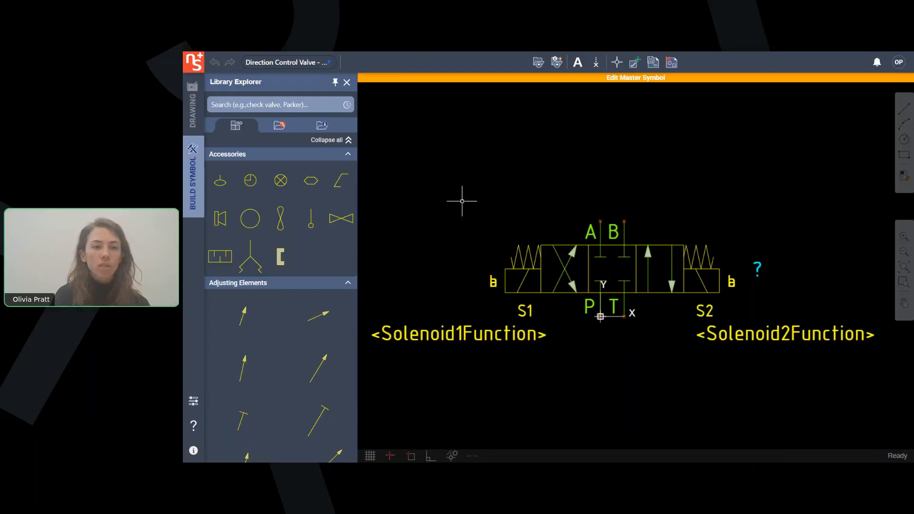
{"action": "left_click", "coordinate": [328, 140]}
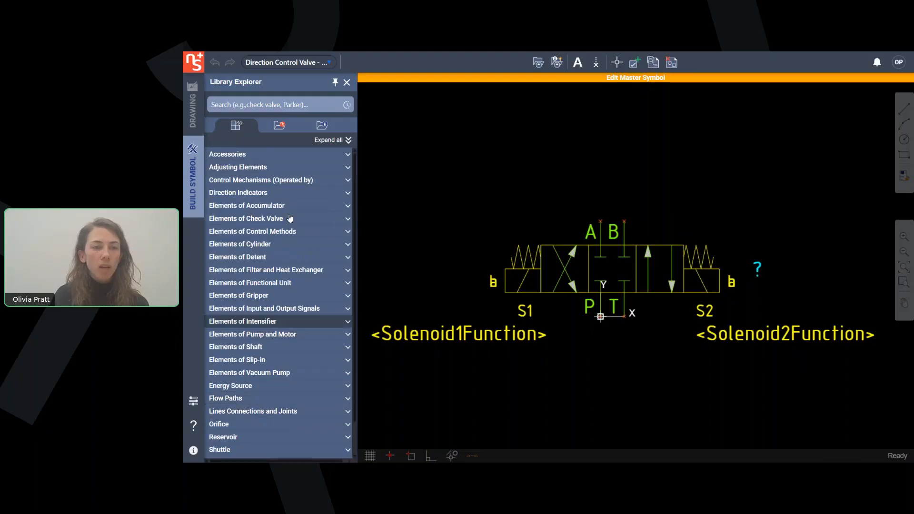
{"action": "left_click", "coordinate": [285, 126]}
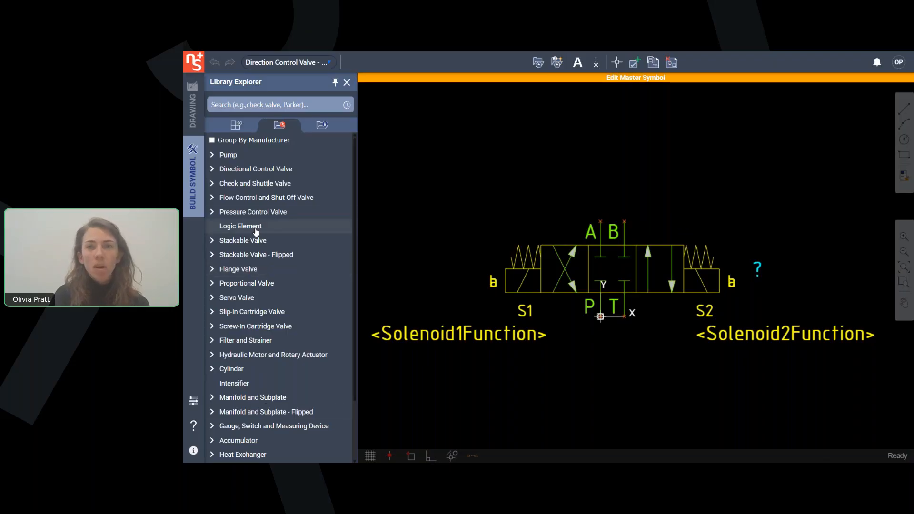
- Add the Cavity/Footprint/Interface display format just above port B of the valve symbol and save the symbol
{"action": "left_click", "coordinate": [632, 64]}
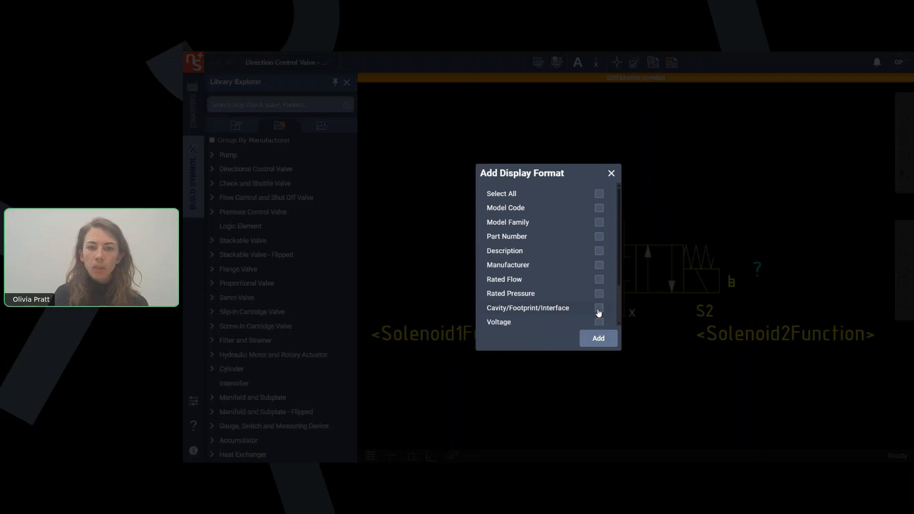
{"action": "left_click", "coordinate": [599, 309]}
{"action": "left_click", "coordinate": [599, 338]}
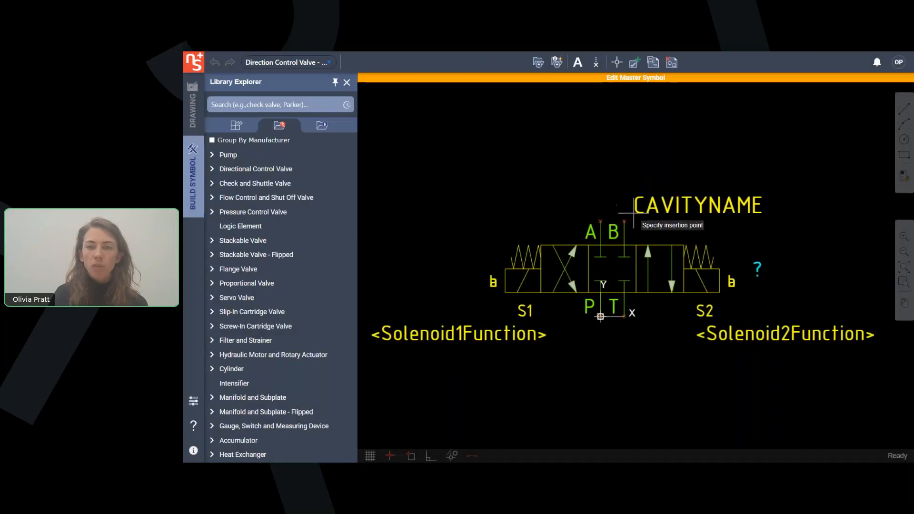
{"action": "left_click", "coordinate": [636, 213]}
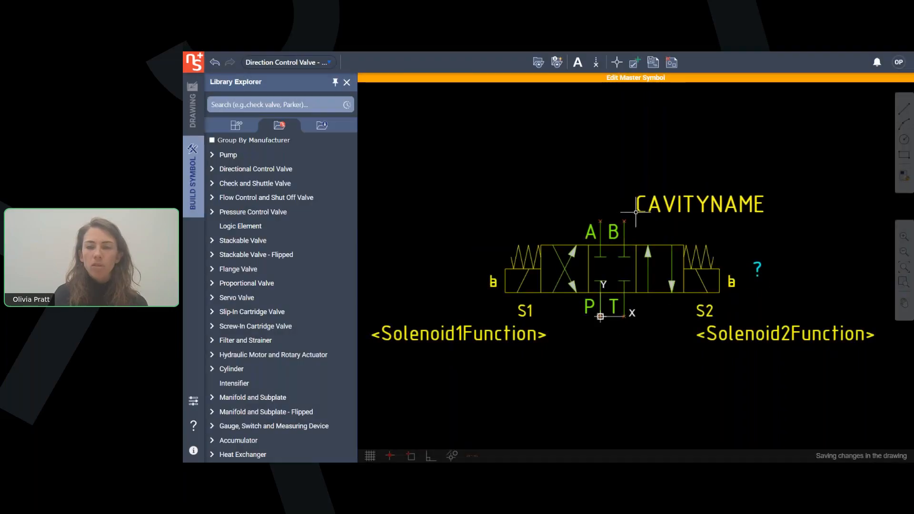
{"action": "left_click", "coordinate": [654, 64]}
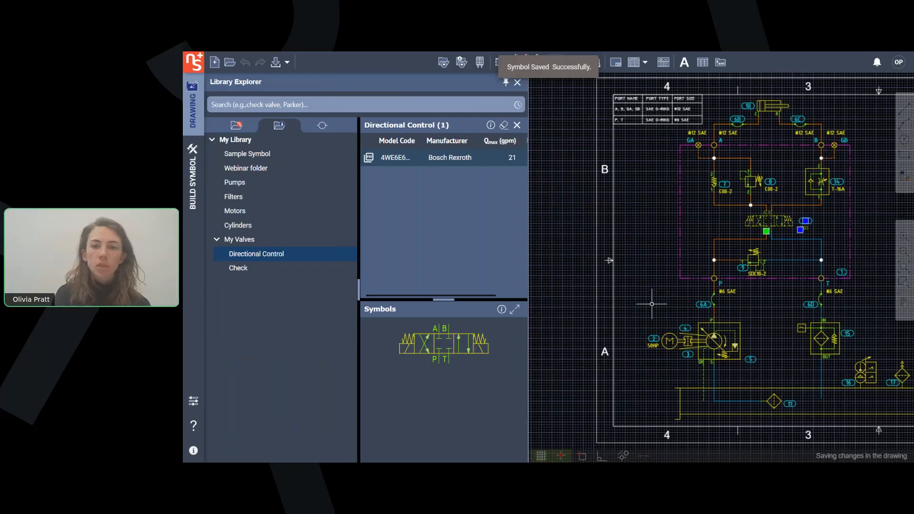
- Open the application's Property Settings and choose the Miscellaneous component group
{"action": "middle_click_drag", "start_coordinate": [683, 276], "coordinate": [639, 277]}
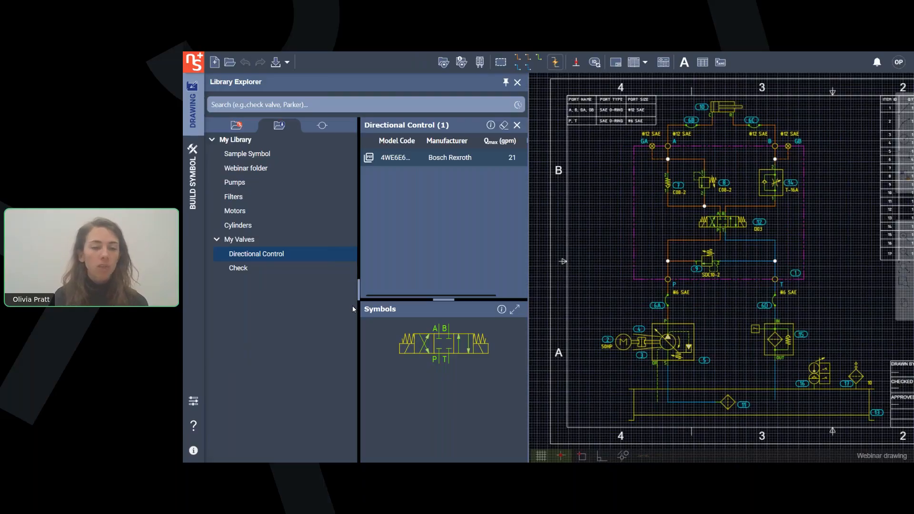
{"action": "left_click", "coordinate": [193, 401]}
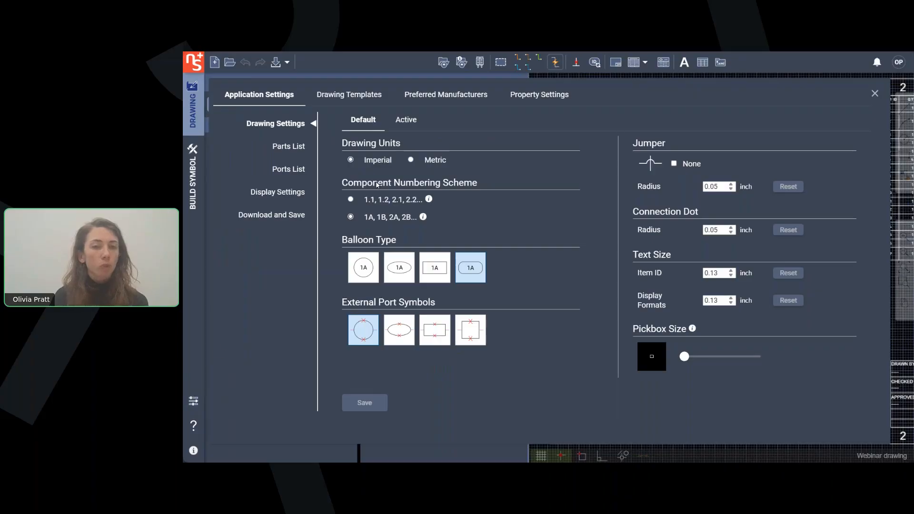
{"action": "left_click", "coordinate": [530, 97]}
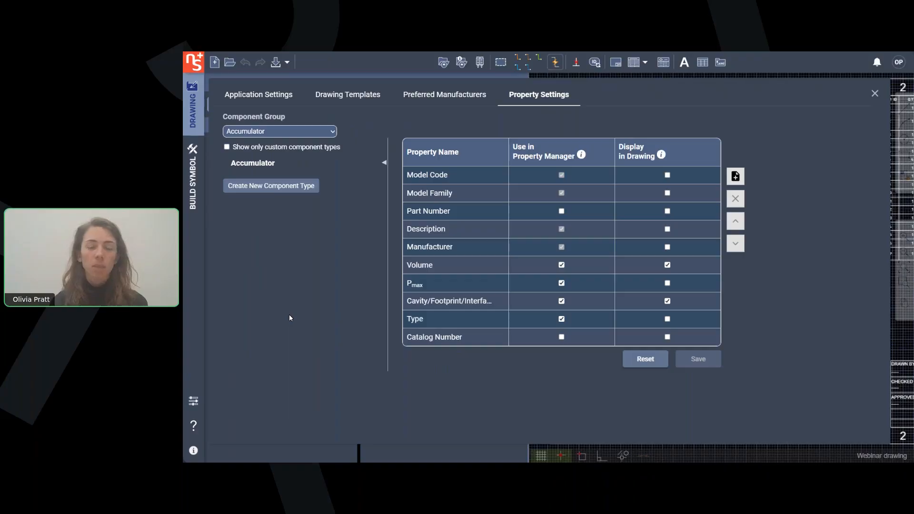
{"action": "left_click", "coordinate": [302, 165]}
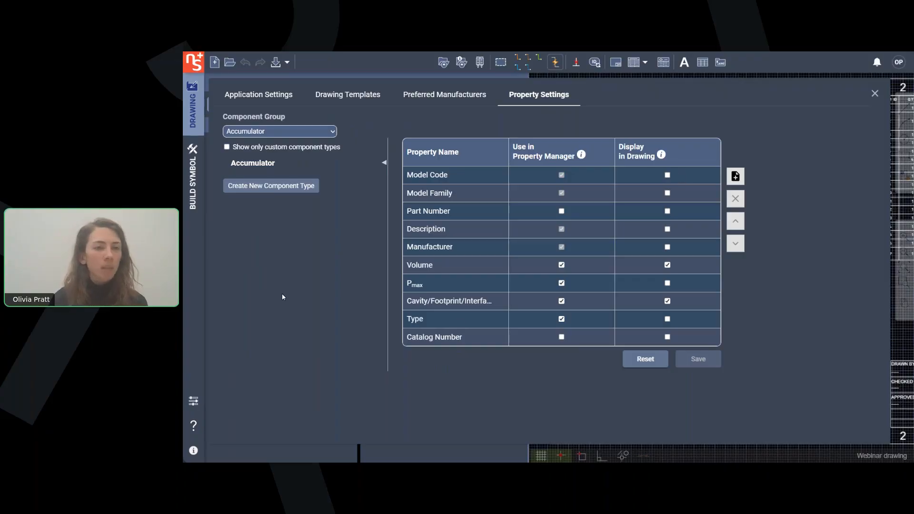
{"action": "left_click", "coordinate": [296, 128]}
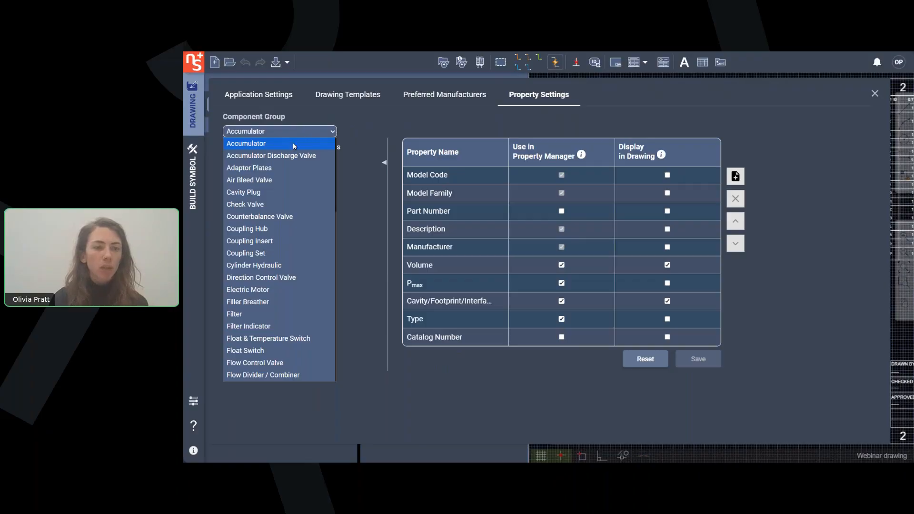
{"action": "scroll", "coordinate": [278, 221], "scroll_direction": "down", "scroll_amount": 5}
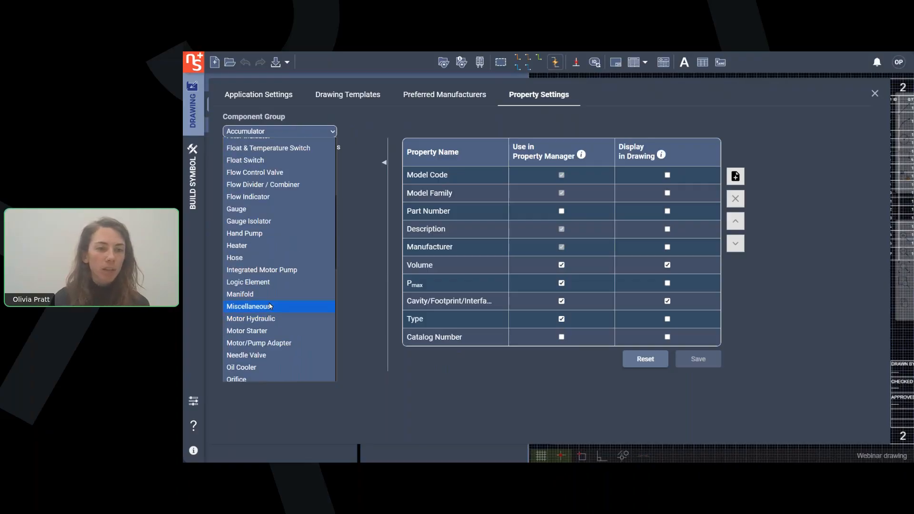
{"action": "left_click", "coordinate": [268, 308]}
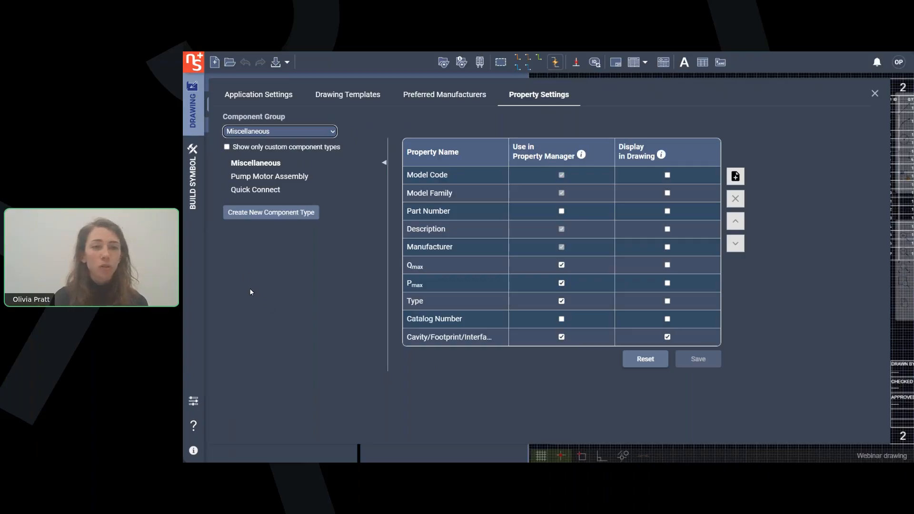
- Create a component type in the Miscellaneous group, named with the owner's first name in possessive form followed by "Custom Type"
{"action": "left_click", "coordinate": [281, 213]}
{"action": "type", "text": "Olivias"}
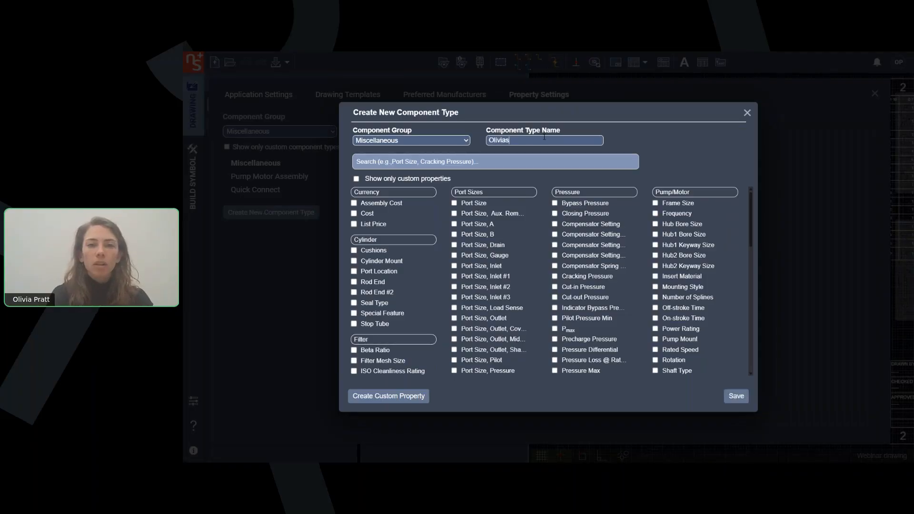
{"action": "key", "text": "BackSpace"}
{"action": "type", "text": "'s Custom Type"}
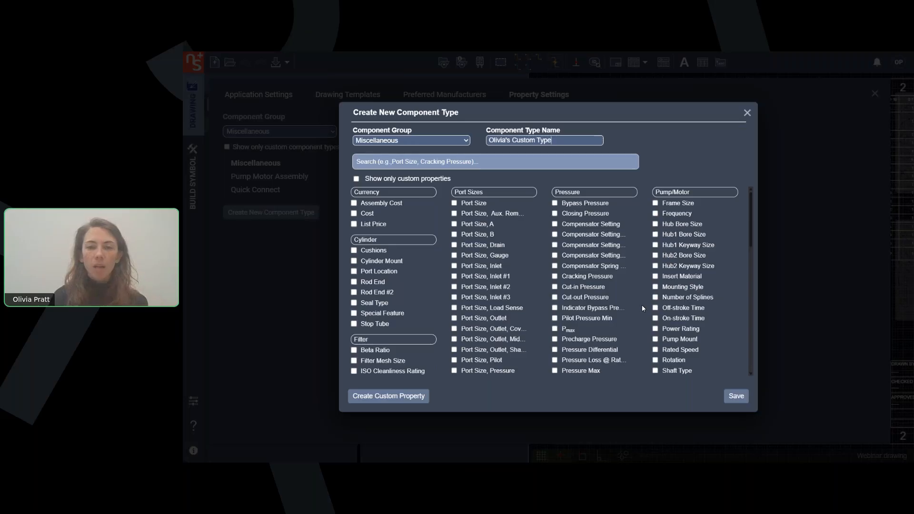
{"action": "scroll", "coordinate": [642, 304], "scroll_direction": "down", "scroll_amount": 15}
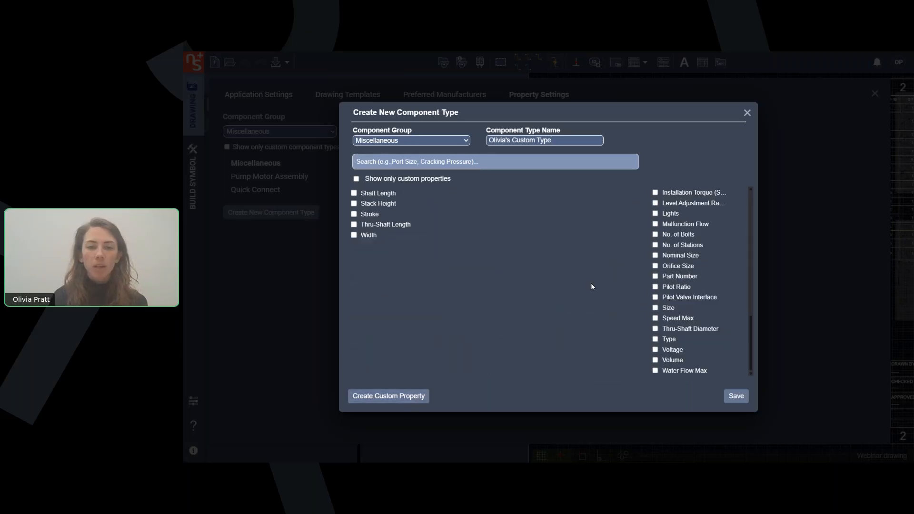
{"action": "scroll", "coordinate": [576, 310], "scroll_direction": "up", "scroll_amount": 15}
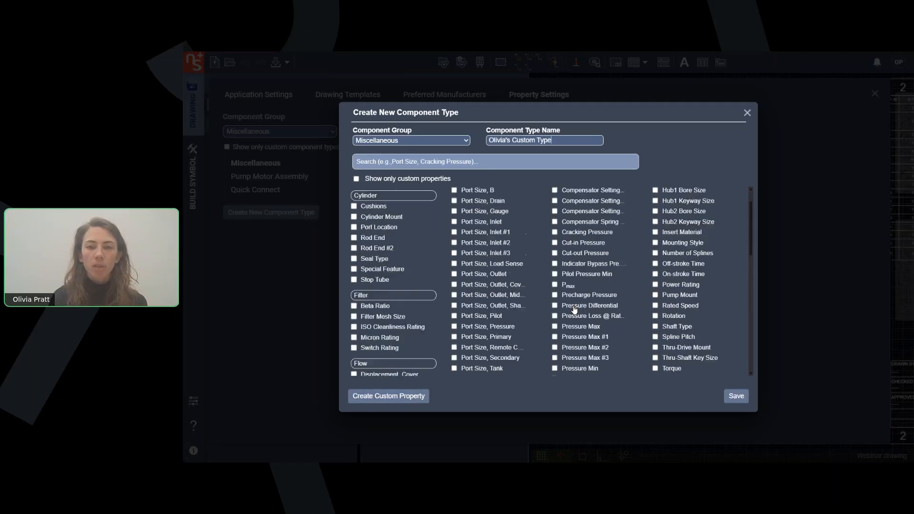
{"action": "left_click", "coordinate": [736, 397]}
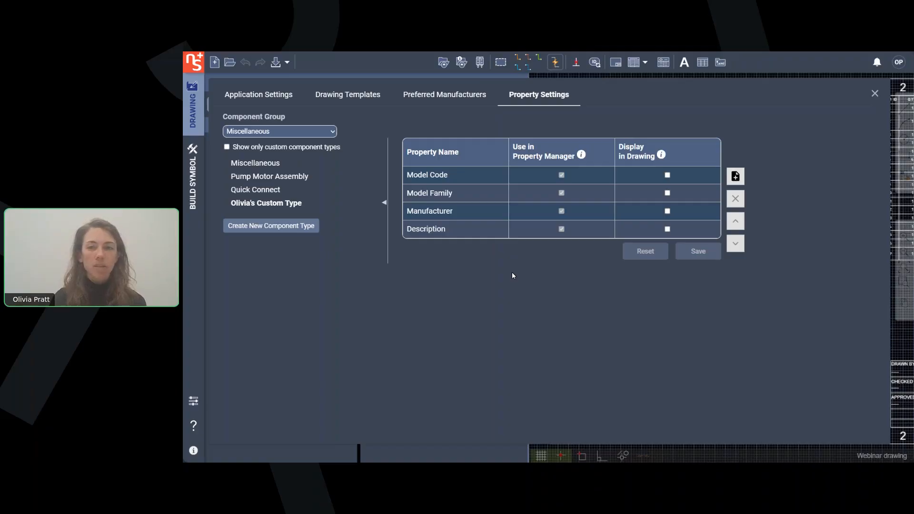
- Select the Pmax and Qmax properties for addition to the new custom component type
{"action": "left_click", "coordinate": [736, 177]}
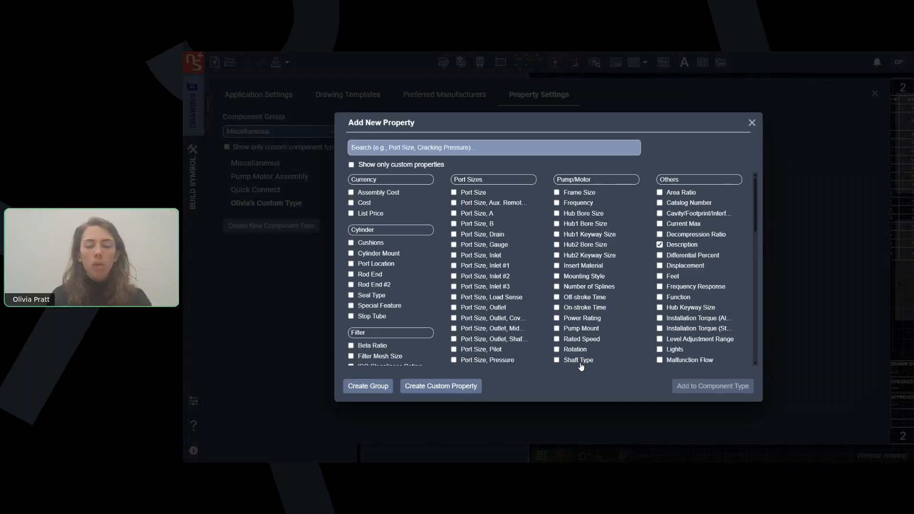
{"action": "type", "text": "pmax"}
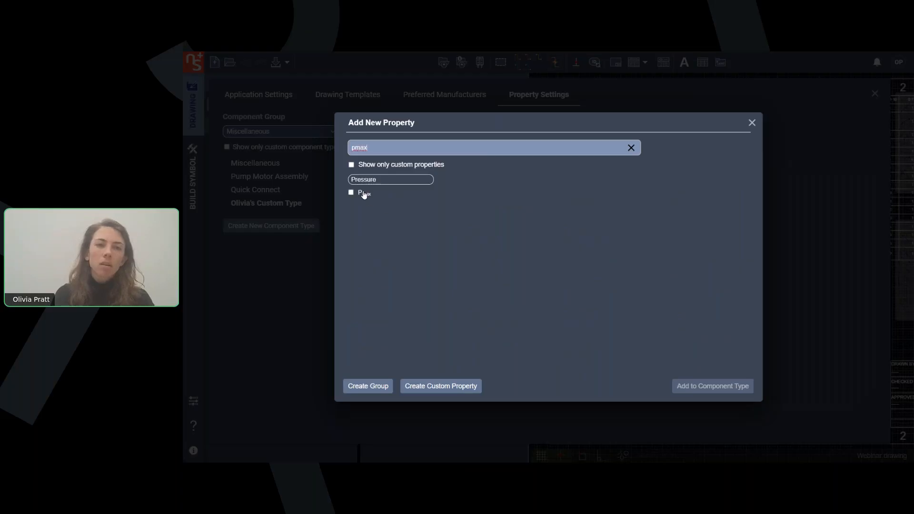
{"action": "left_click", "coordinate": [364, 193]}
{"action": "left_click", "coordinate": [632, 148]}
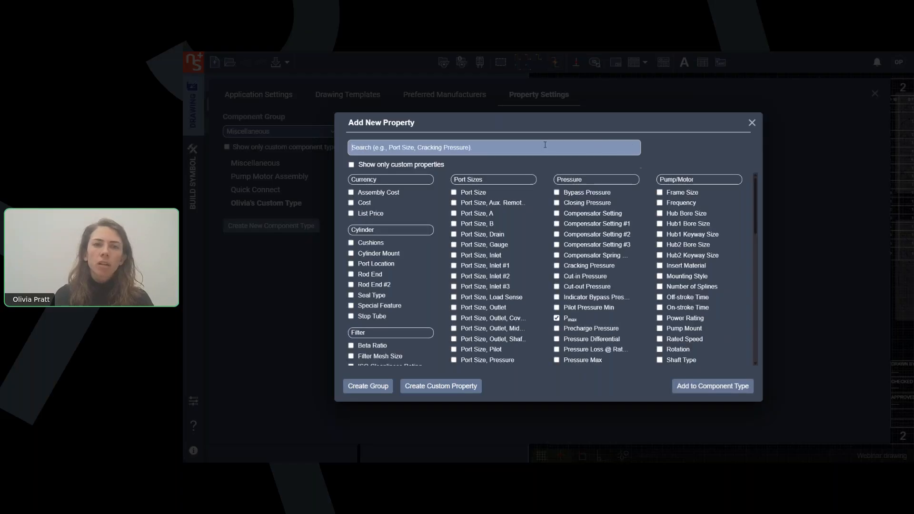
{"action": "type", "text": "qmax"}
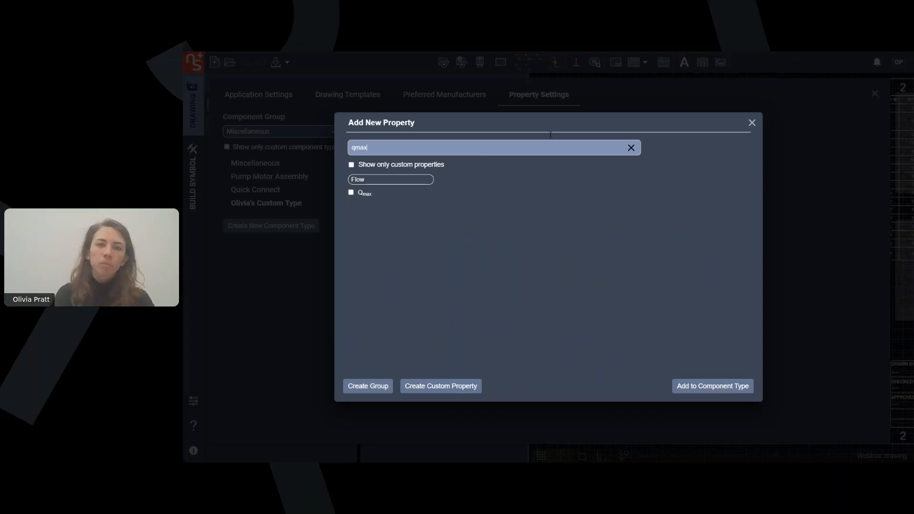
{"action": "left_click", "coordinate": [353, 193]}
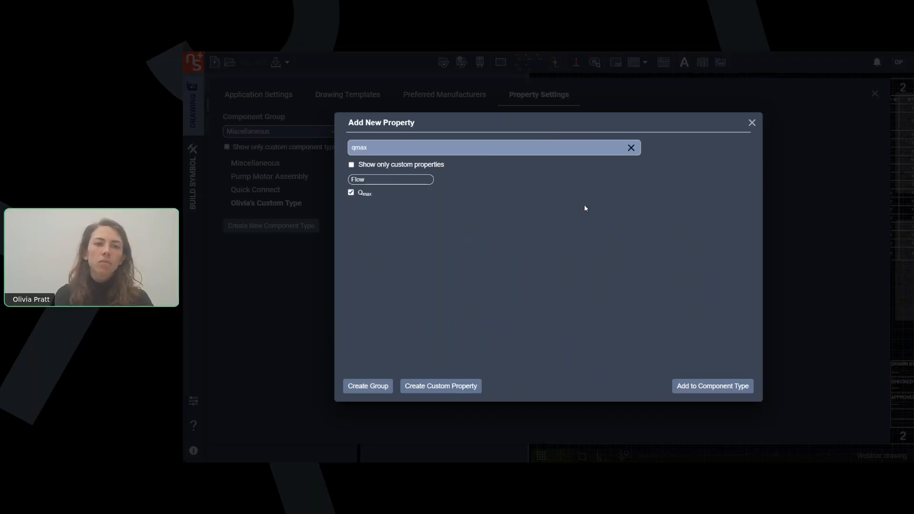
{"action": "left_click", "coordinate": [632, 147]}
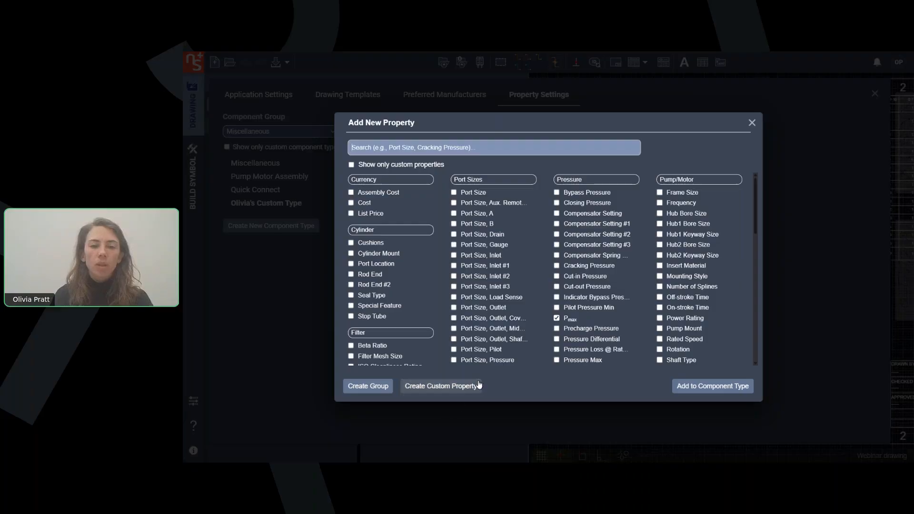
- Start a custom property in the Others group, named with the owner's first name in possessive form followed by "Custom Property"
{"action": "left_click", "coordinate": [442, 386]}
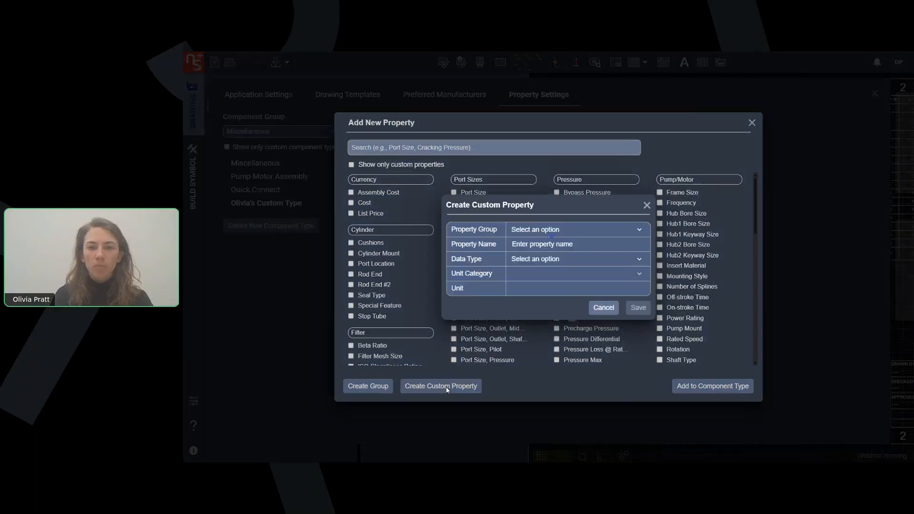
{"action": "left_click", "coordinate": [553, 231]}
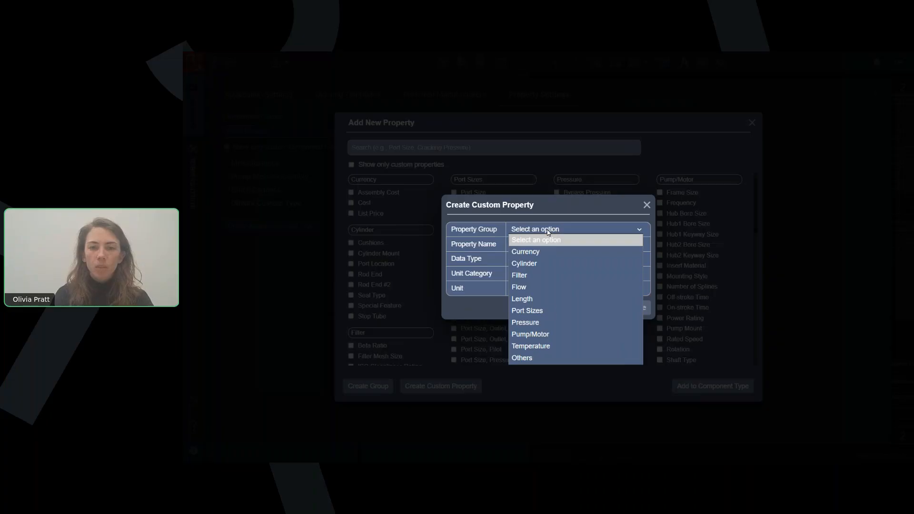
{"action": "left_click", "coordinate": [545, 359]}
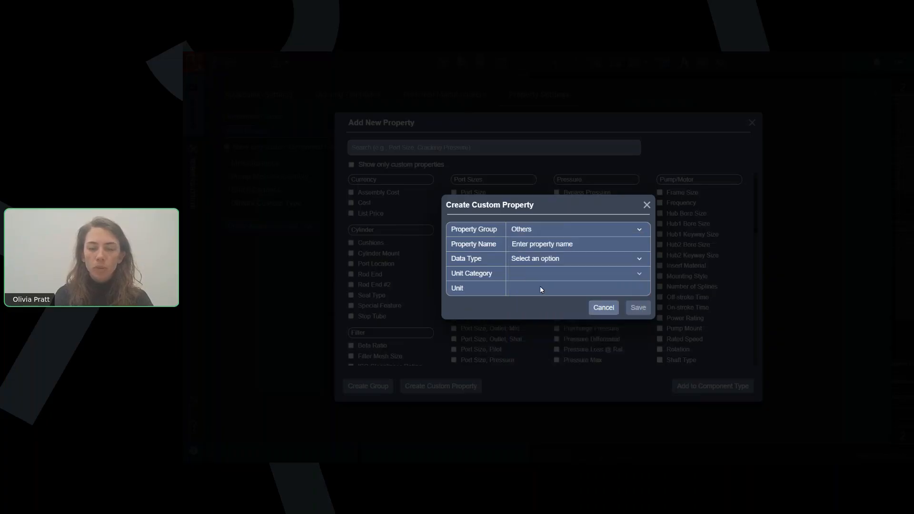
{"action": "left_click", "coordinate": [538, 244]}
{"action": "type", "text": "Olivia's"}
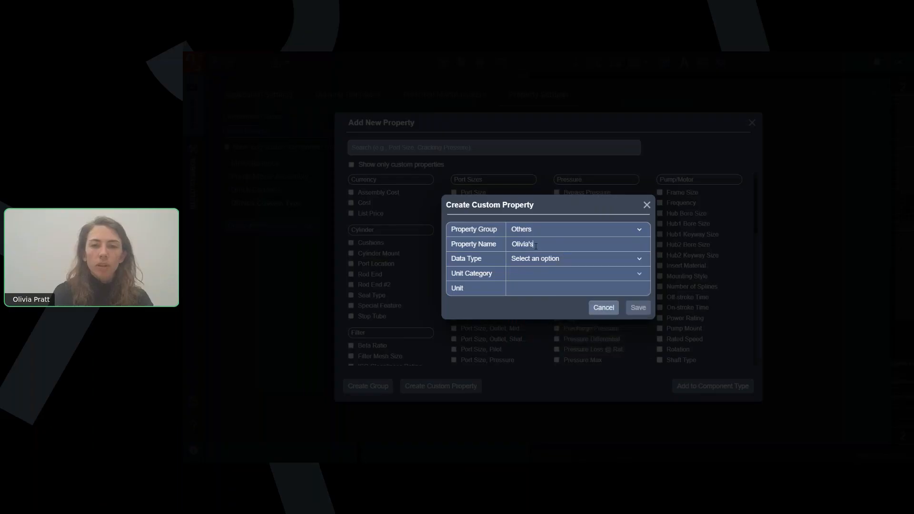
{"action": "type", "text": " Custom"}
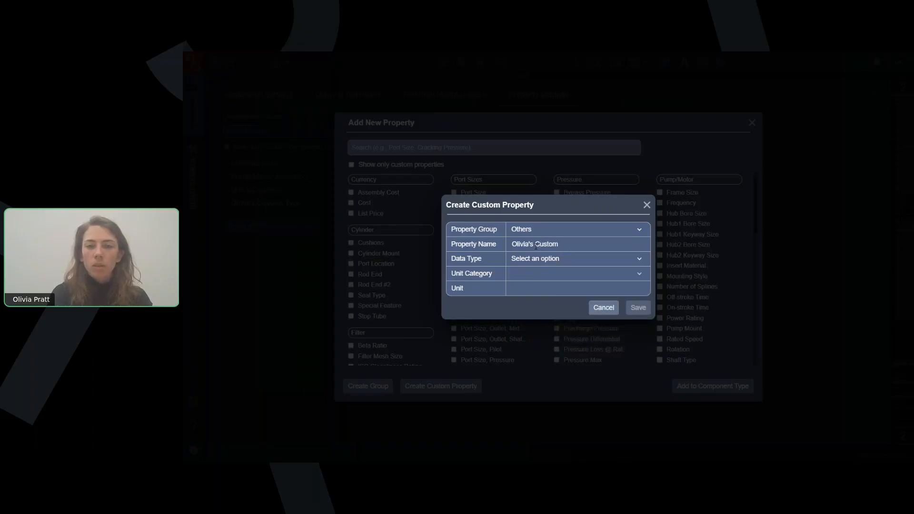
{"action": "type", "text": " Propert"}
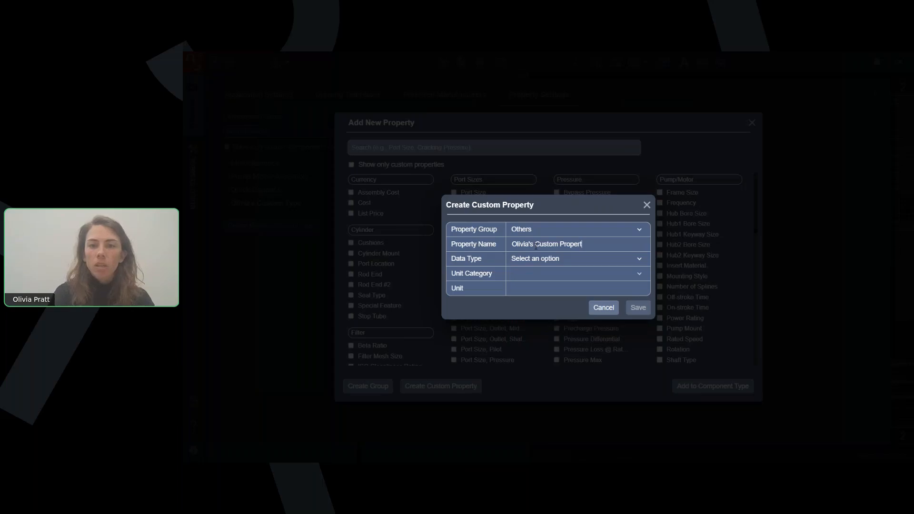
{"action": "type", "text": "y"}
- Give the custom property the Number data type and the Area unit category, and save it
{"action": "left_click", "coordinate": [533, 261]}
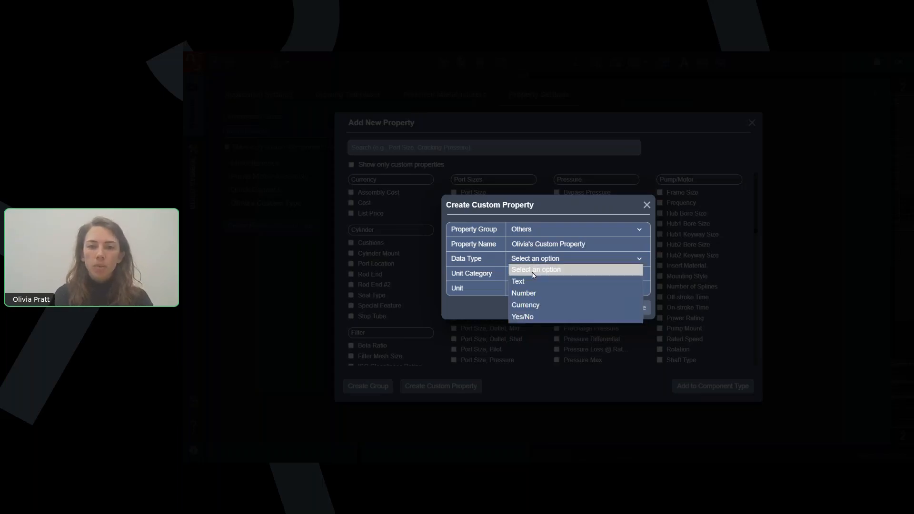
{"action": "left_click", "coordinate": [533, 293]}
{"action": "left_click", "coordinate": [537, 273]}
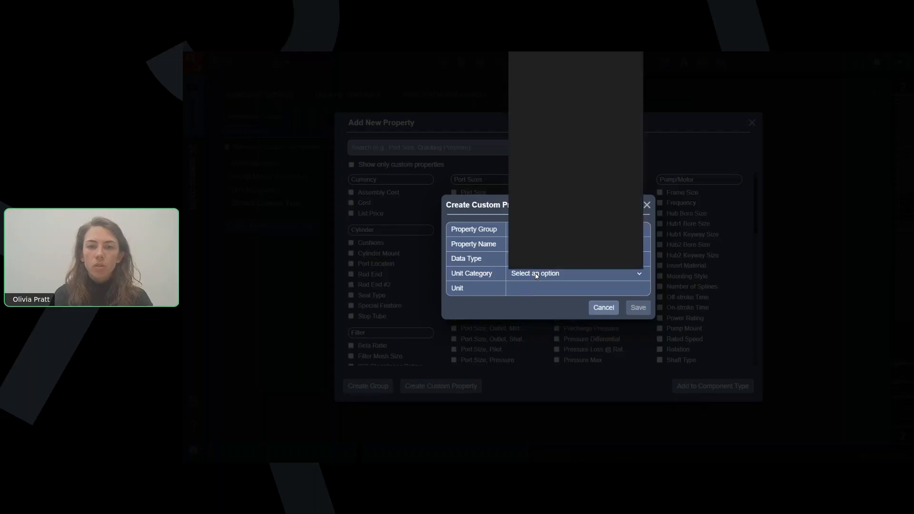
{"action": "scroll", "coordinate": [542, 157], "scroll_direction": "down", "scroll_amount": 1}
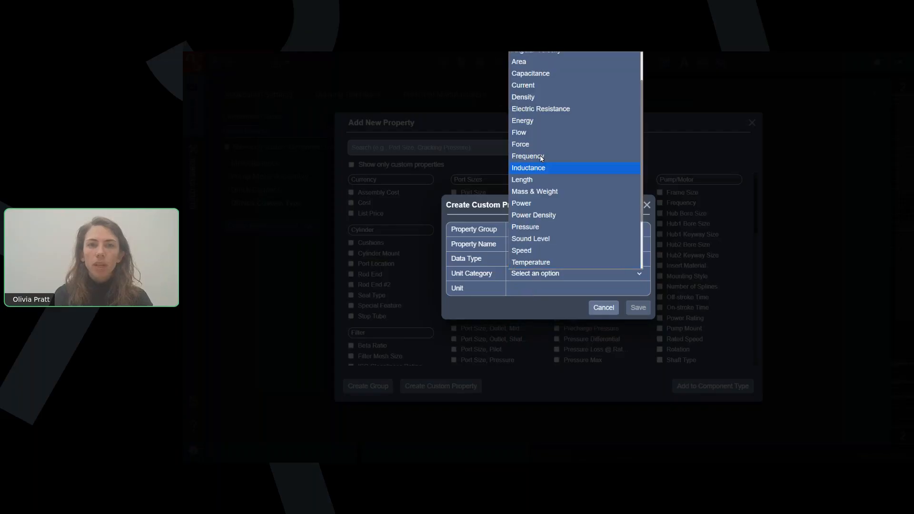
{"action": "left_click", "coordinate": [538, 64]}
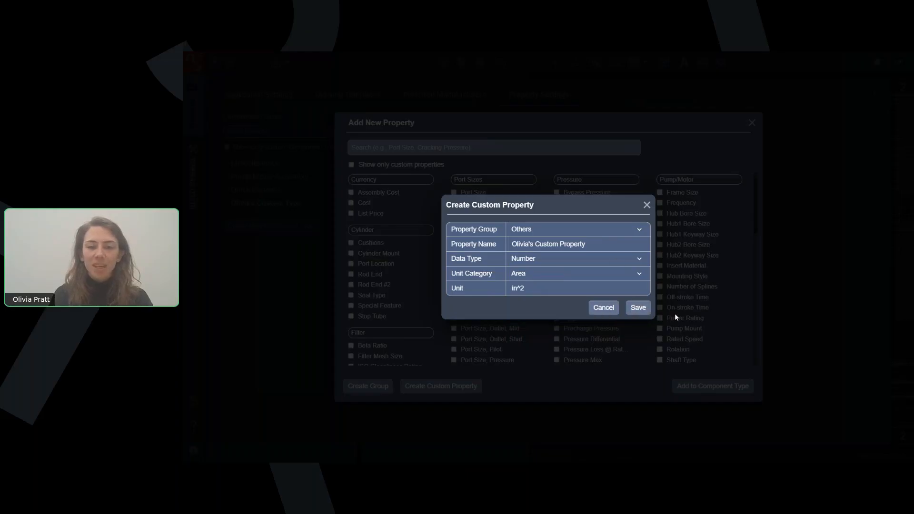
{"action": "left_click", "coordinate": [638, 307]}
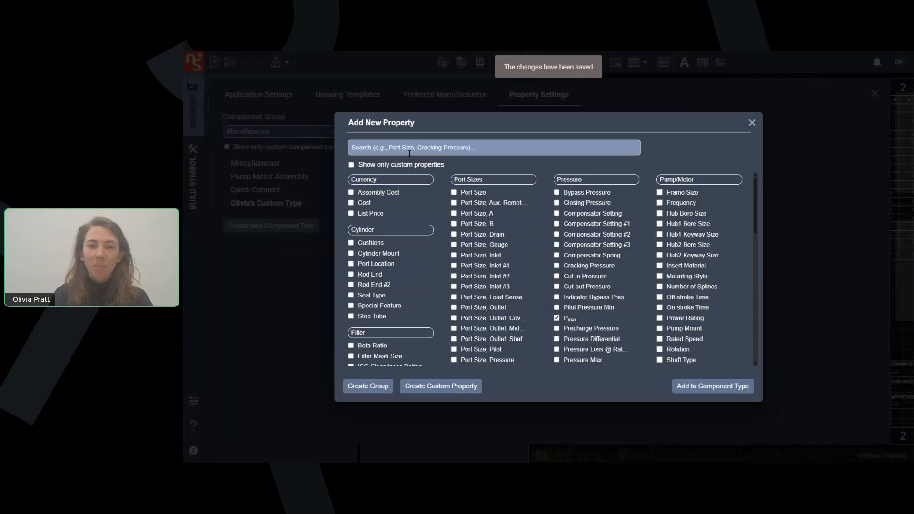
- Search for the new custom property by the owner's first name, select it and add the chosen properties to the component type
{"action": "type", "text": "olivia"}
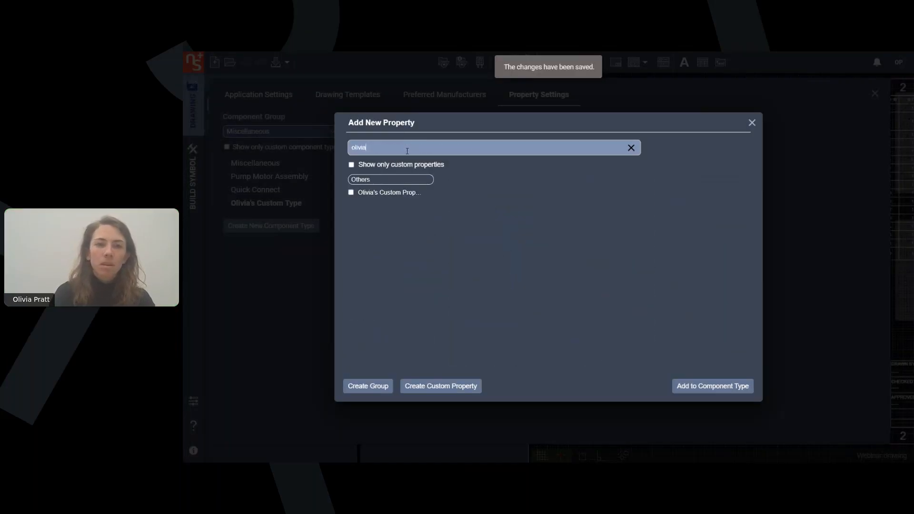
{"action": "left_click", "coordinate": [351, 193]}
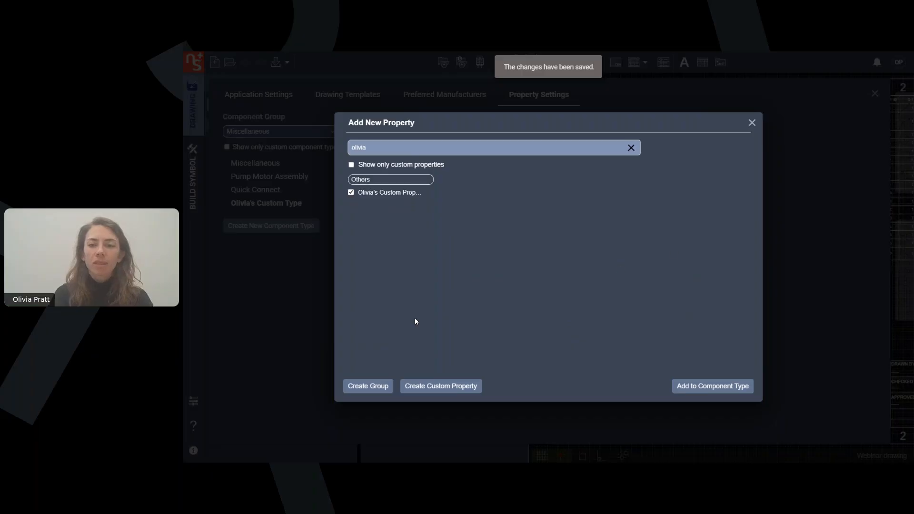
{"action": "mouse_move", "coordinate": [405, 199]}
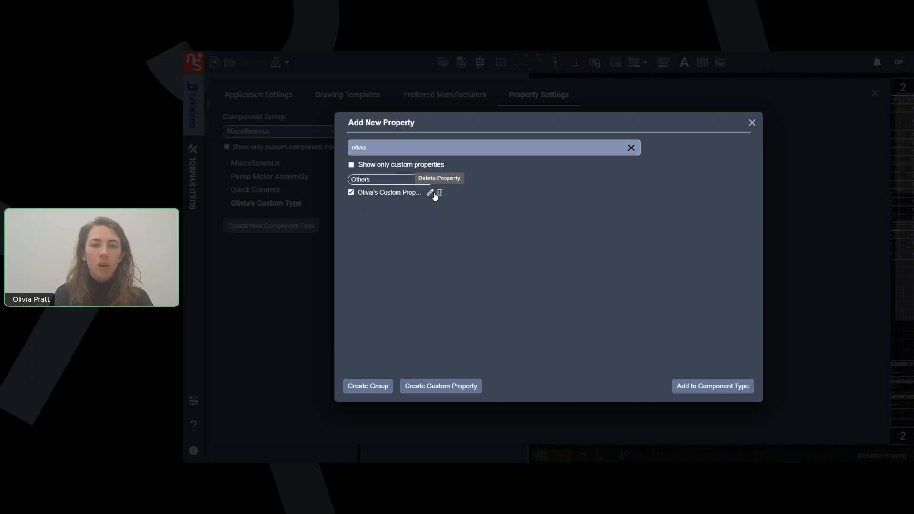
{"action": "left_click", "coordinate": [714, 389]}
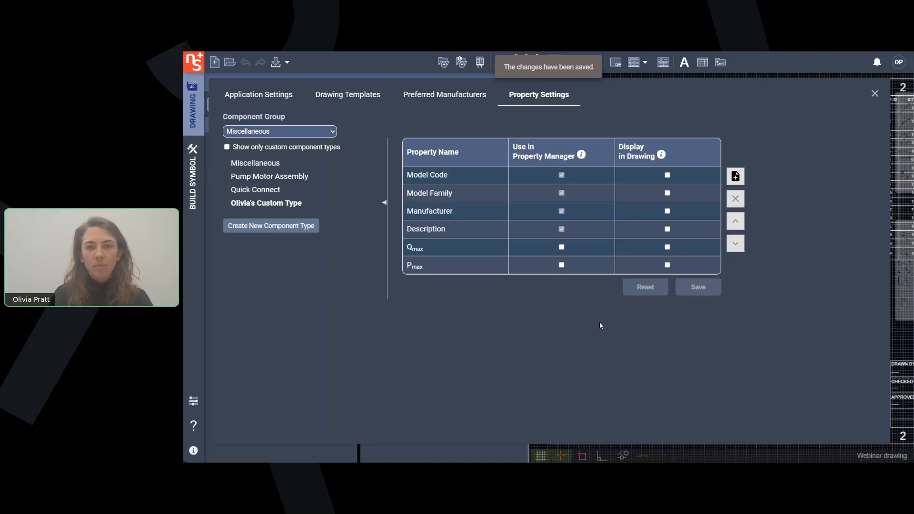
- Enable Qmax and Pmax for use in the Property Manager, set Pmax to display in the drawing, and save the settings
{"action": "left_click", "coordinate": [562, 248]}
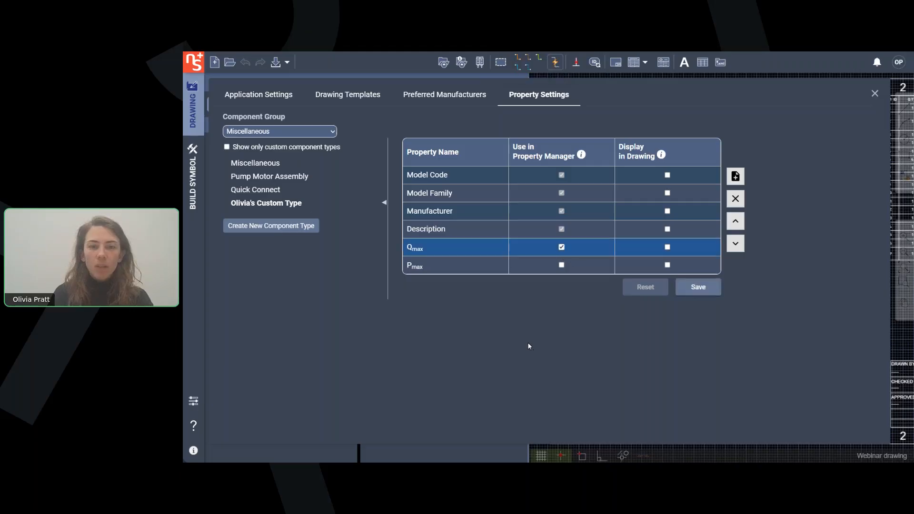
{"action": "left_click", "coordinate": [562, 247]}
{"action": "left_click", "coordinate": [561, 247]}
{"action": "left_click", "coordinate": [561, 264]}
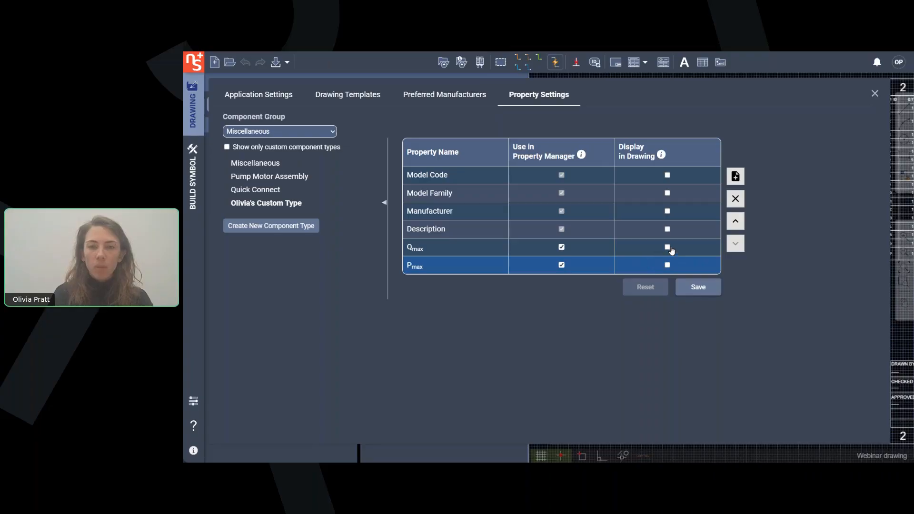
{"action": "left_click", "coordinate": [668, 264]}
{"action": "left_click", "coordinate": [711, 287]}
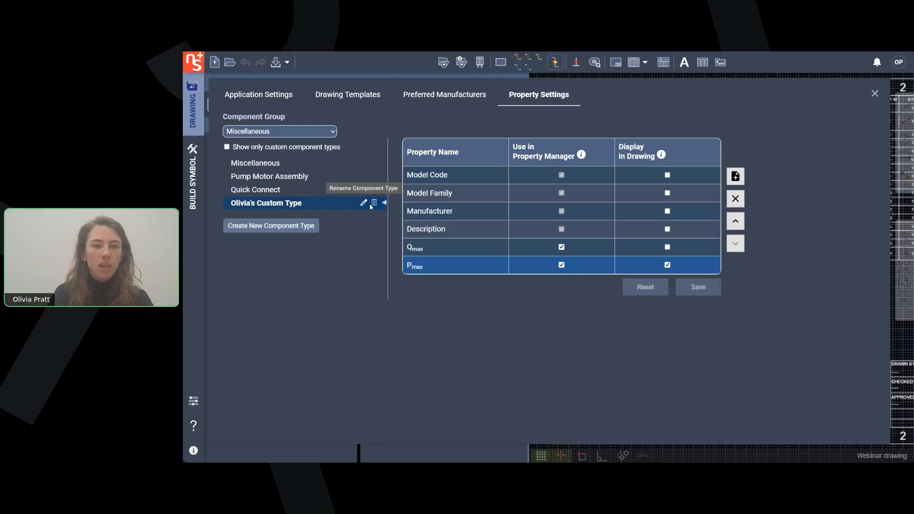
- Leave the property settings and show the main component catalogue in the Library Explorer without its model list
{"action": "left_click", "coordinate": [875, 95]}
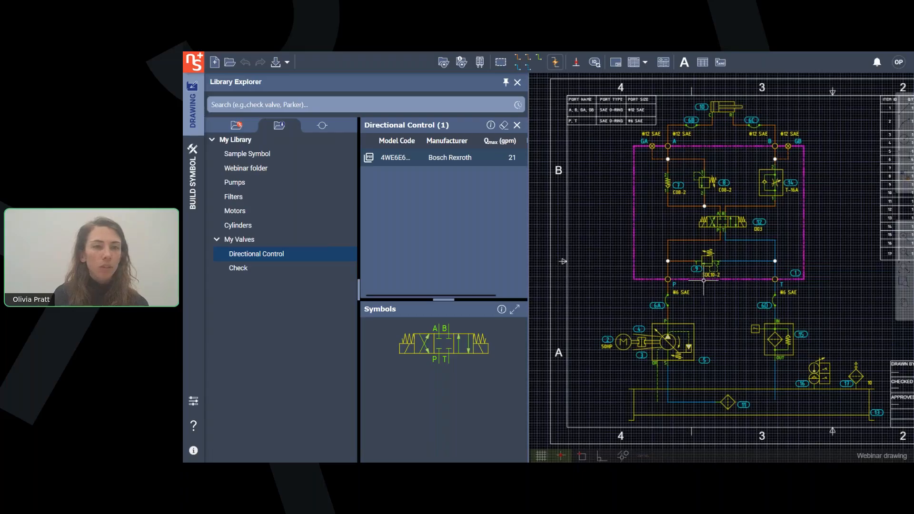
{"action": "left_click", "coordinate": [236, 125]}
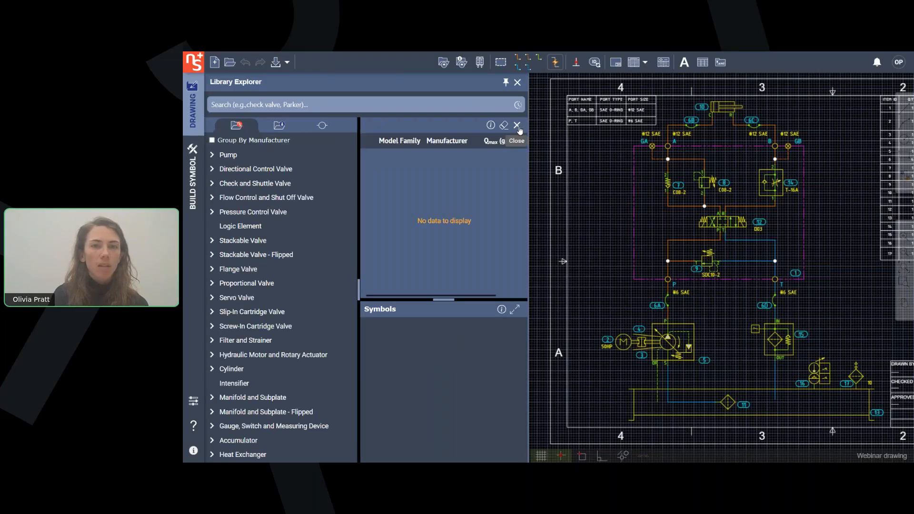
{"action": "left_click", "coordinate": [517, 125]}
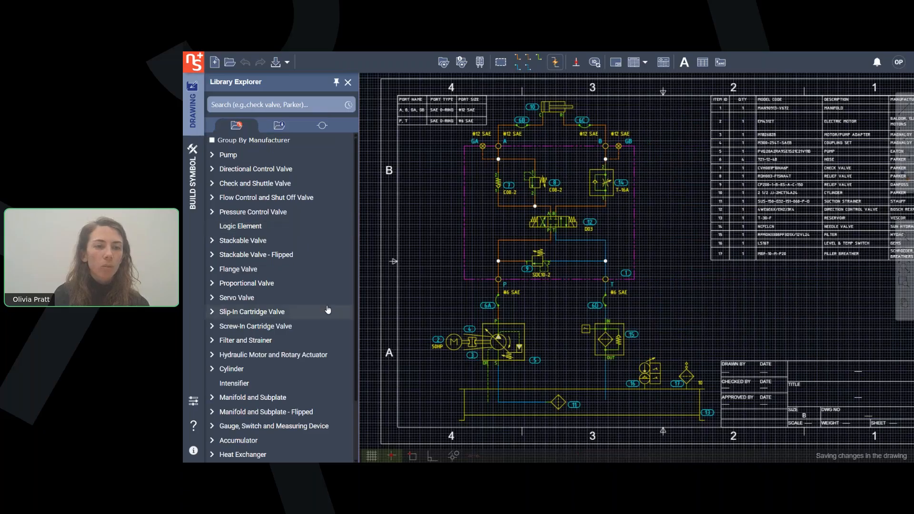
{"action": "left_click", "coordinate": [338, 111]}
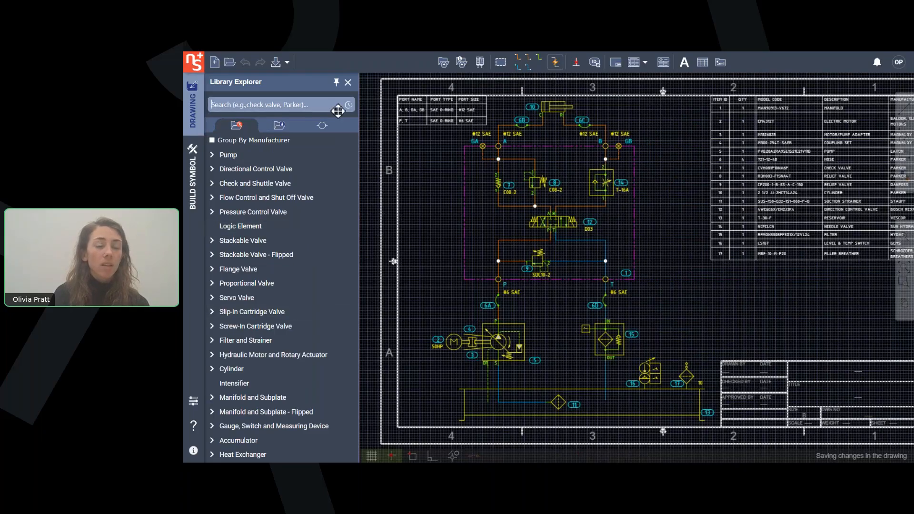
{"action": "left_click", "coordinate": [651, 201]}
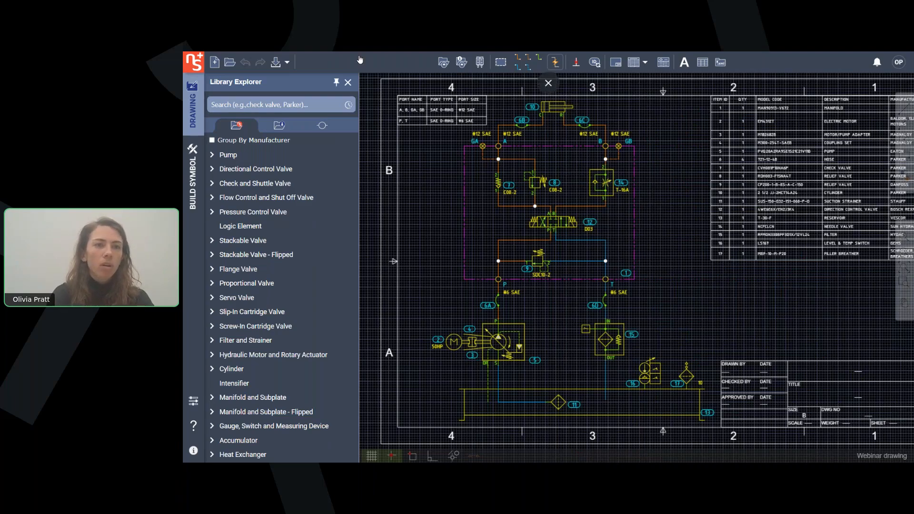
- Search the library for "check valve" and open the Check category under Screw-In Cartridge Valve
{"action": "left_click", "coordinate": [287, 108]}
{"action": "type", "text": "chec"}
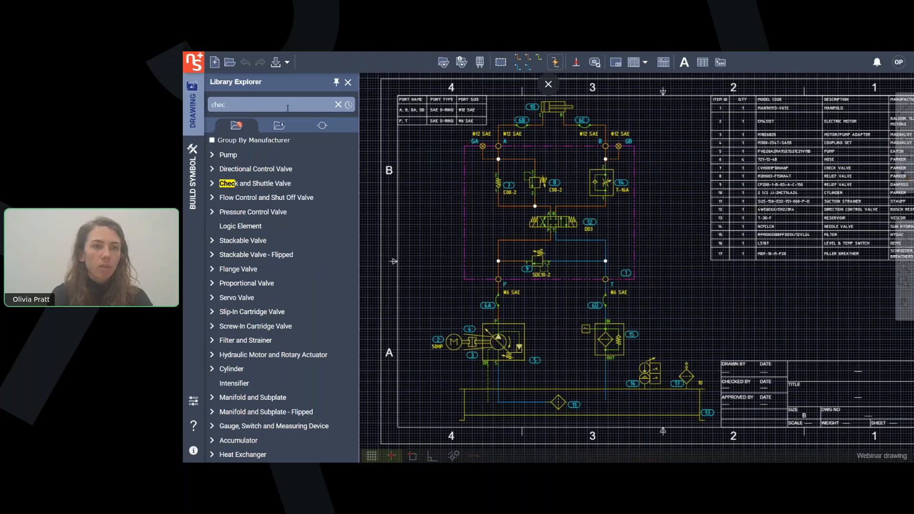
{"action": "type", "text": "c valves"}
{"action": "key", "text": "BackSpace"}
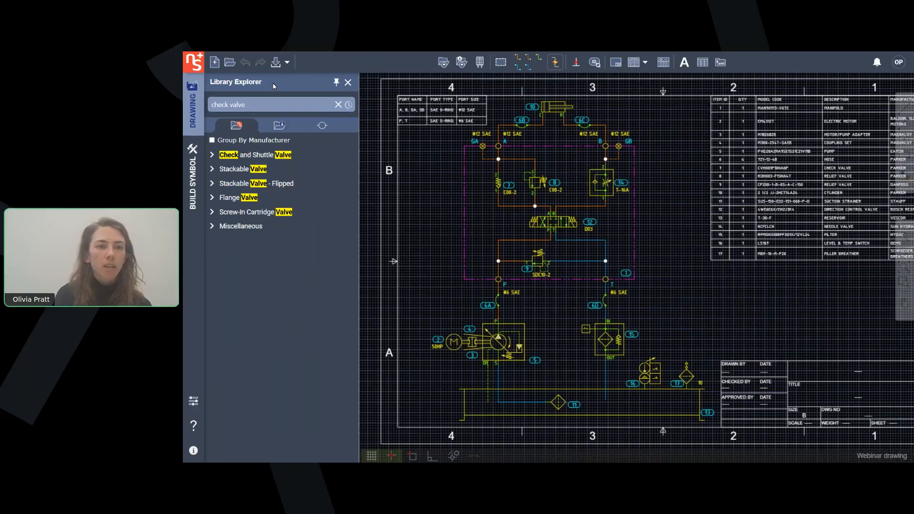
{"action": "left_click", "coordinate": [211, 212]}
{"action": "left_click", "coordinate": [234, 227]}
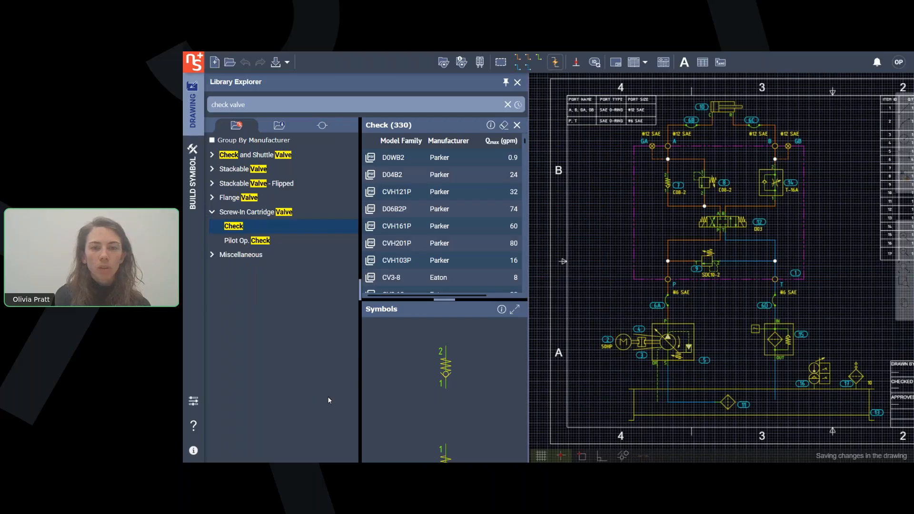
- Expand the symbol previews beside the check valve list and filter the manufacturer to Eaton
{"action": "left_click", "coordinate": [515, 309]}
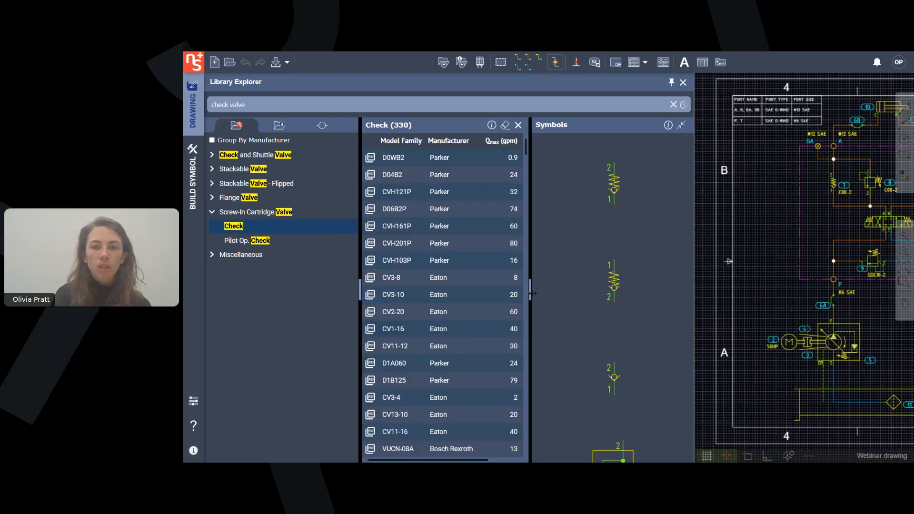
{"action": "left_click", "coordinate": [530, 294]}
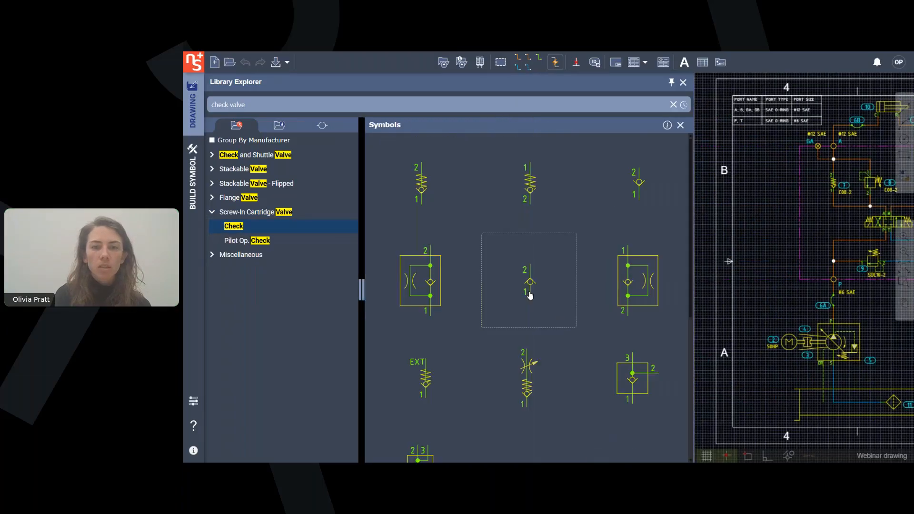
{"action": "left_click", "coordinate": [362, 288]}
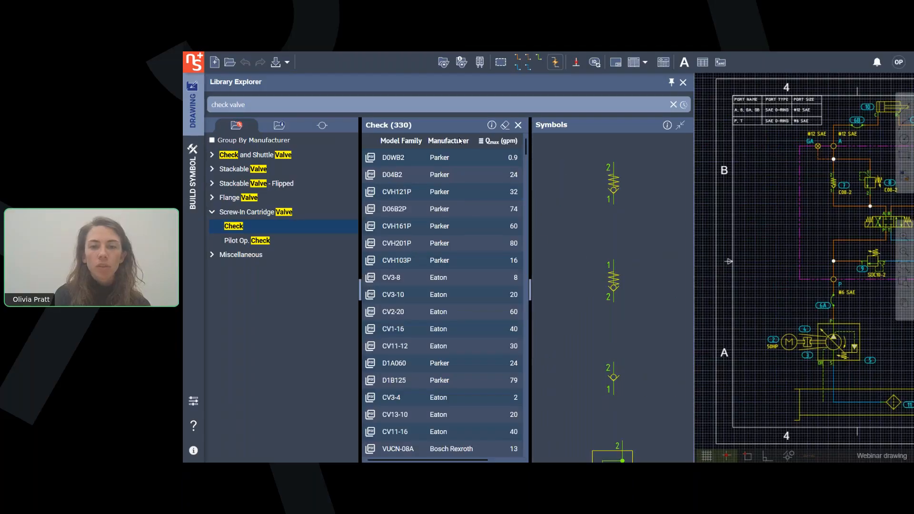
{"action": "left_click", "coordinate": [474, 141]}
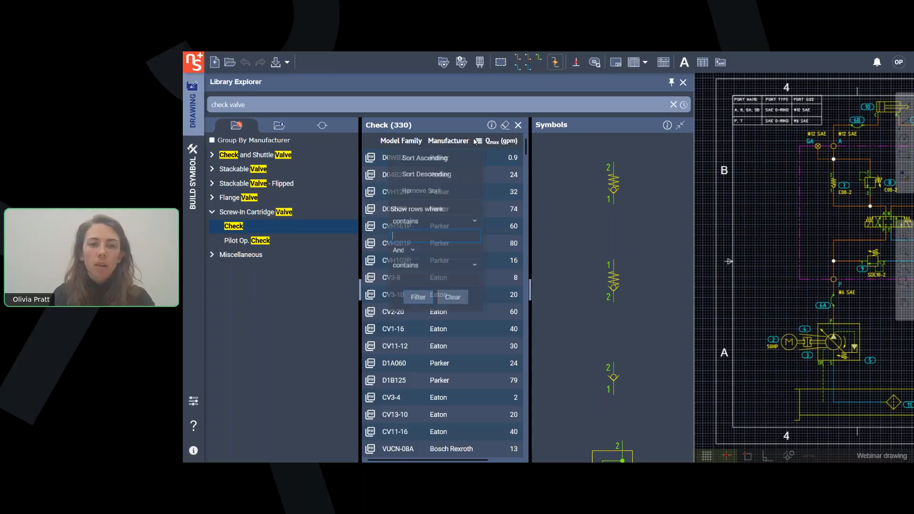
{"action": "type", "text": "eaton"}
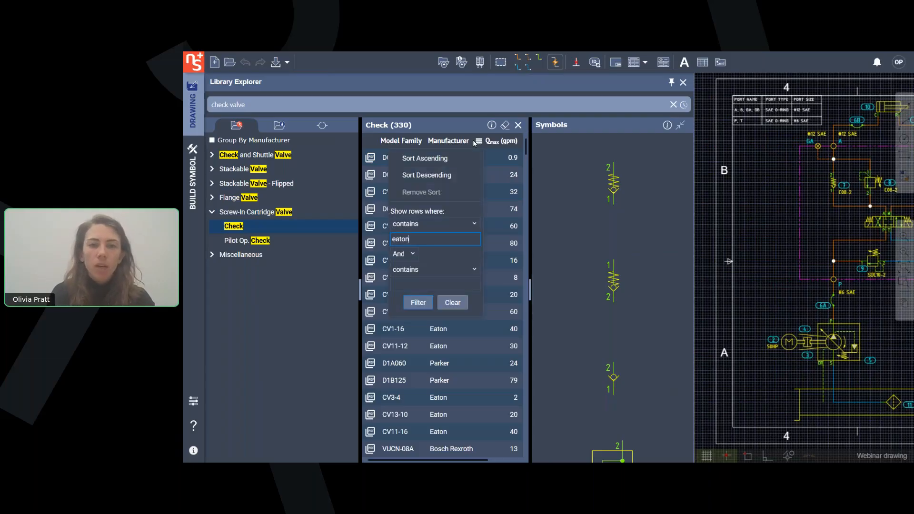
{"action": "key", "text": "Return"}
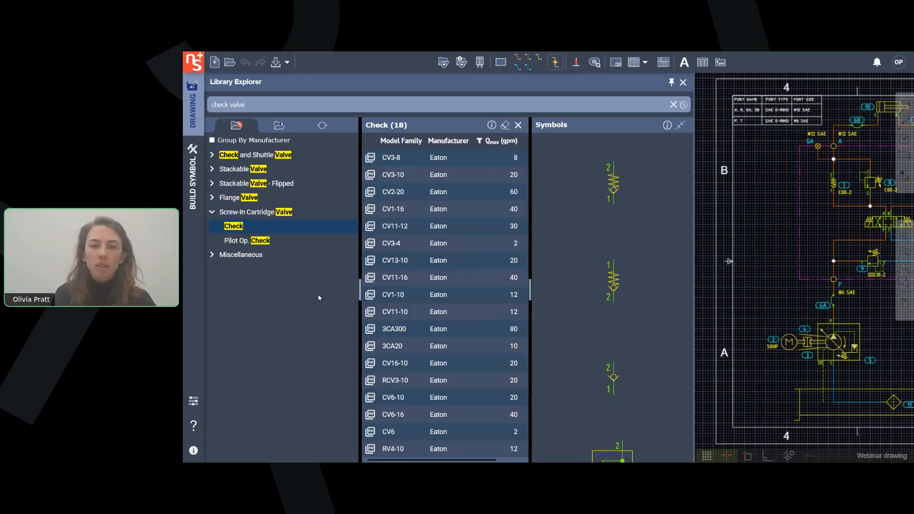
- Select the Eaton 3CA300 check valve family and open the Property Manager for its symbol
{"action": "left_click", "coordinate": [421, 330]}
{"action": "left_click", "coordinate": [423, 339]}
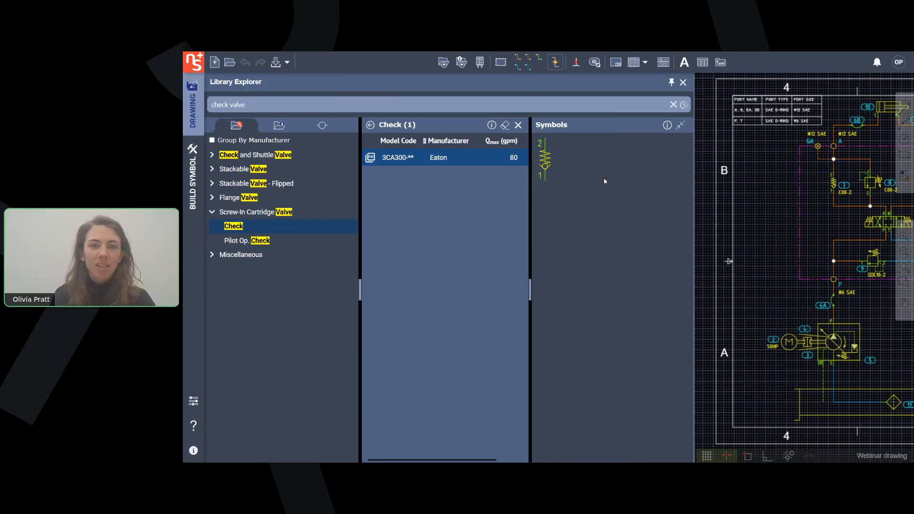
{"action": "right_click", "coordinate": [546, 167]}
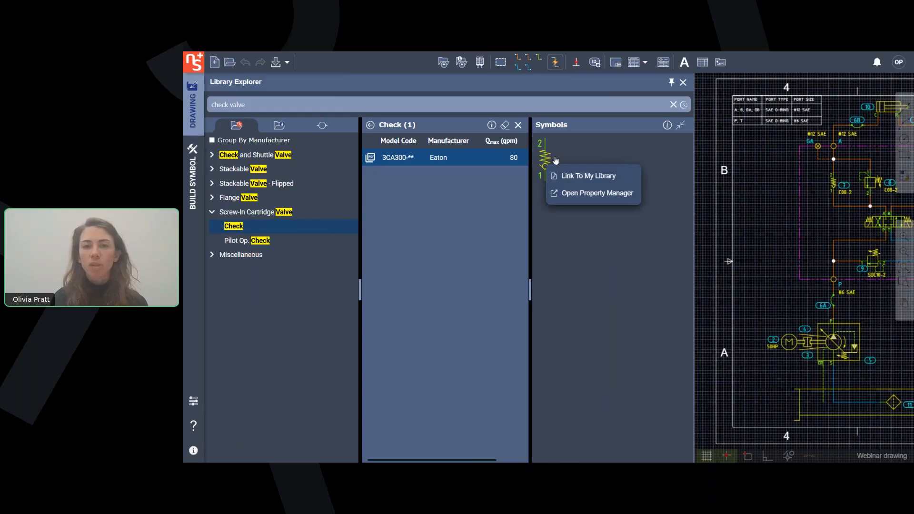
{"action": "left_click", "coordinate": [588, 195]}
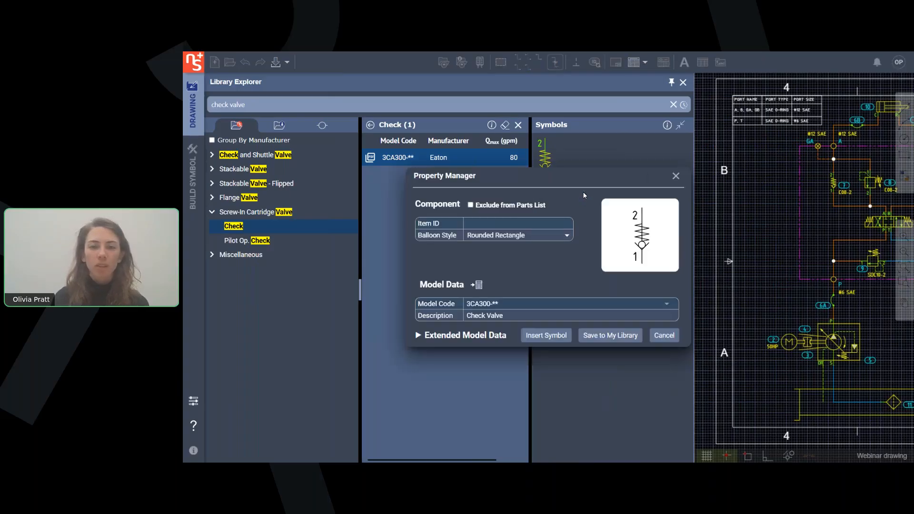
- In the extended model data of the Eaton check valve, set the part number to 5555 and the model code to 3CA300-ZZ
{"action": "left_click", "coordinate": [460, 336]}
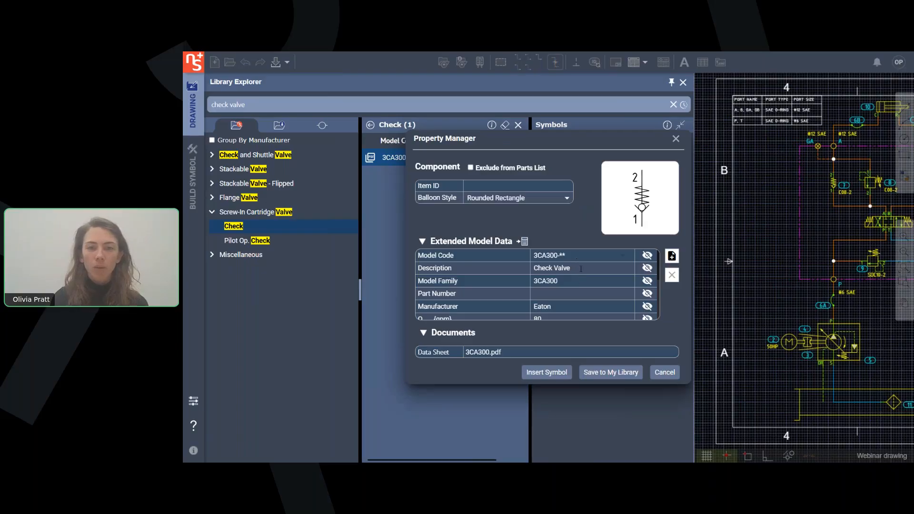
{"action": "scroll", "coordinate": [580, 264], "scroll_direction": "down", "scroll_amount": 5}
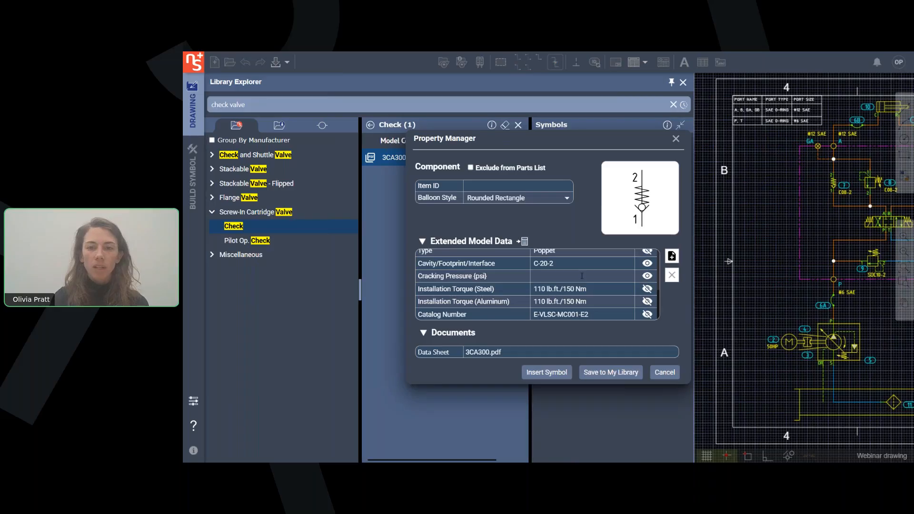
{"action": "scroll", "coordinate": [581, 276], "scroll_direction": "up", "scroll_amount": 5}
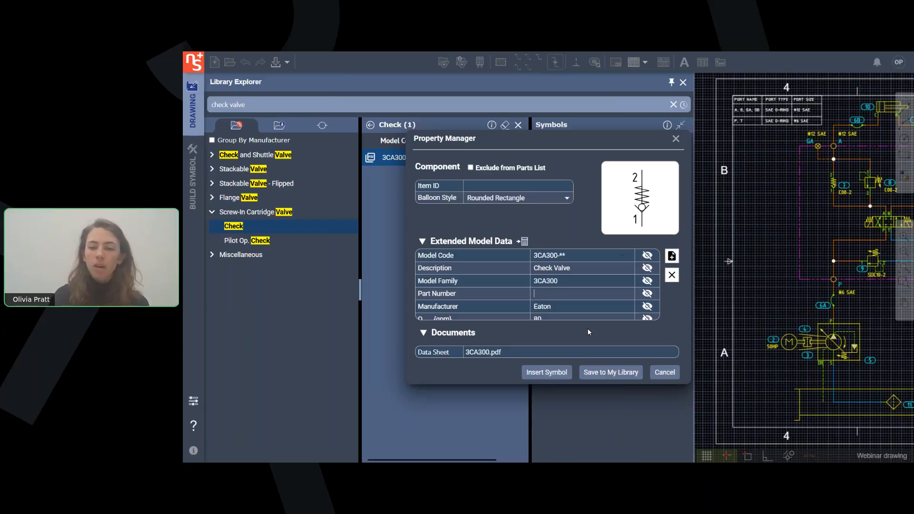
{"action": "type", "text": "5555"}
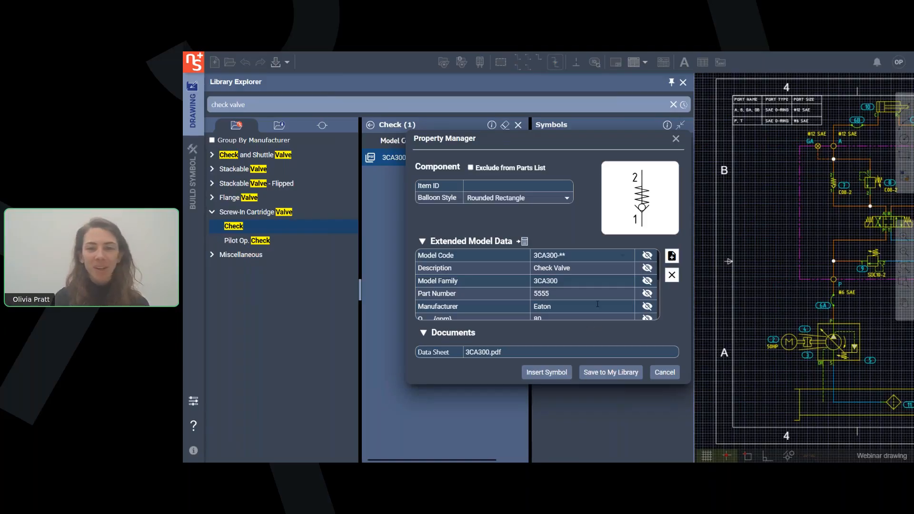
{"action": "key", "text": "BackSpace"}
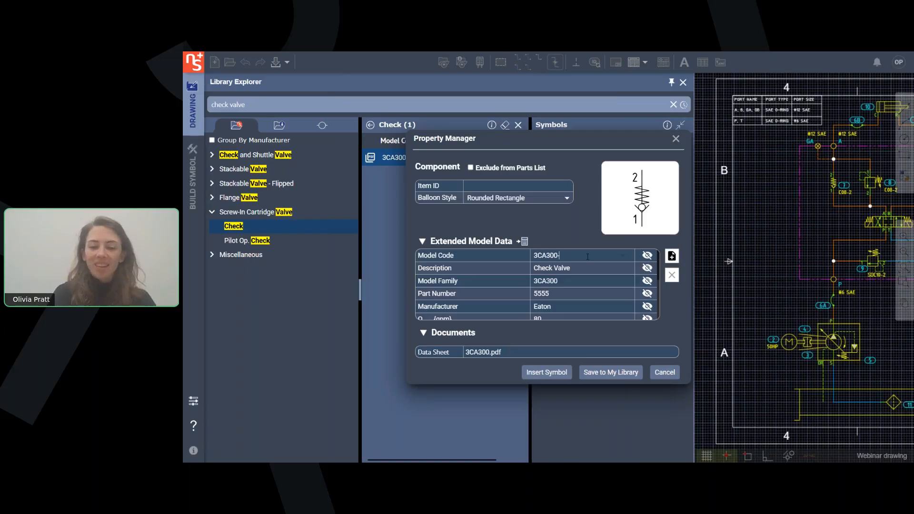
{"action": "type", "text": "ZZ"}
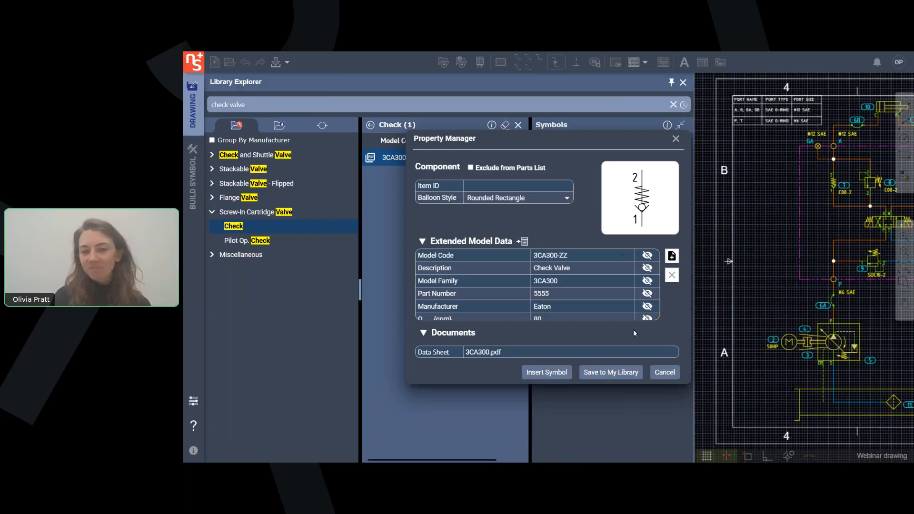
- Save the customized check valve to the Check folder under My Valves in My Library and select its saved model
{"action": "left_click", "coordinate": [617, 374]}
{"action": "left_click", "coordinate": [243, 240]}
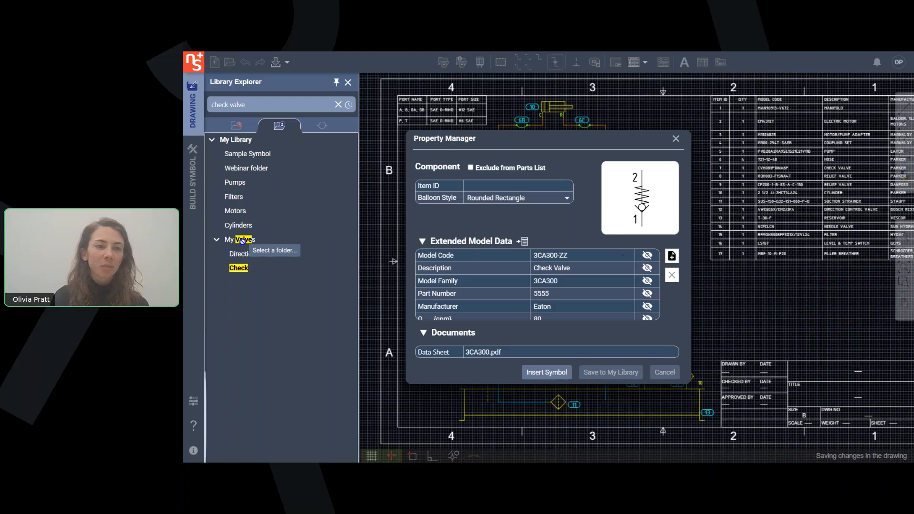
{"action": "left_click", "coordinate": [240, 268]}
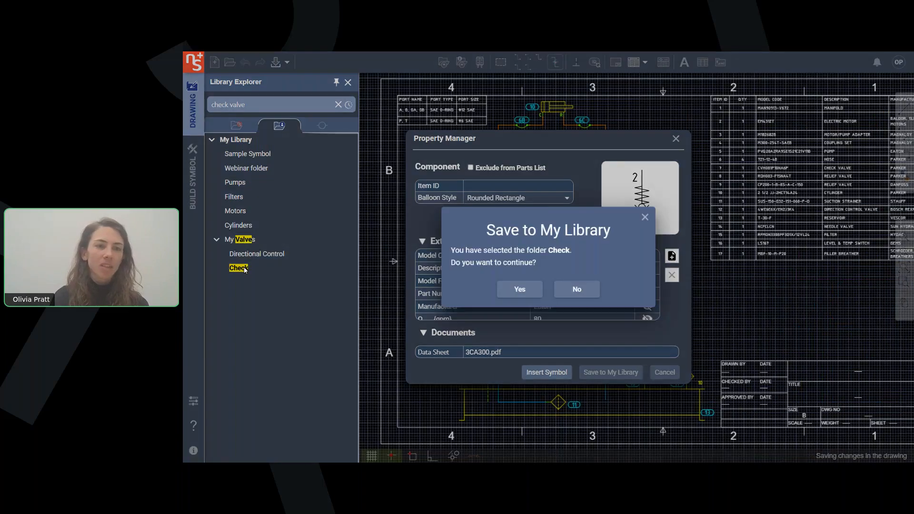
{"action": "left_click", "coordinate": [520, 290]}
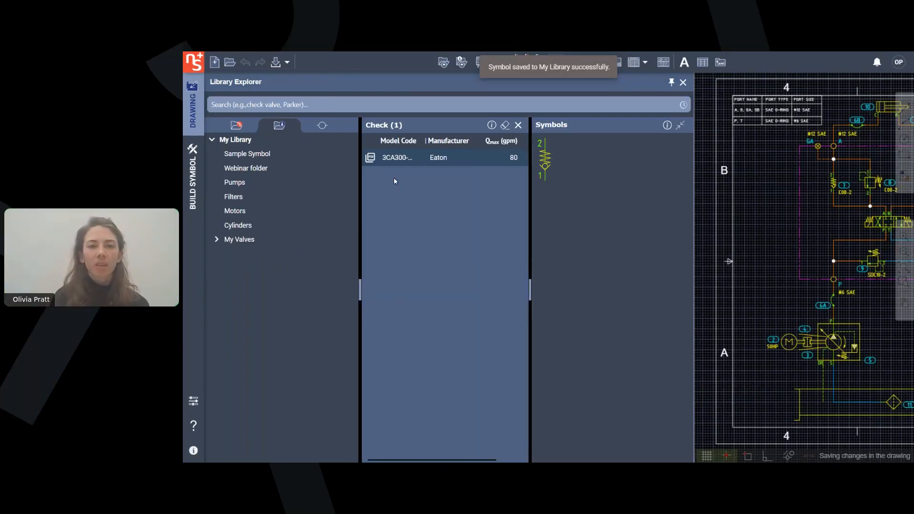
{"action": "left_click", "coordinate": [394, 159]}
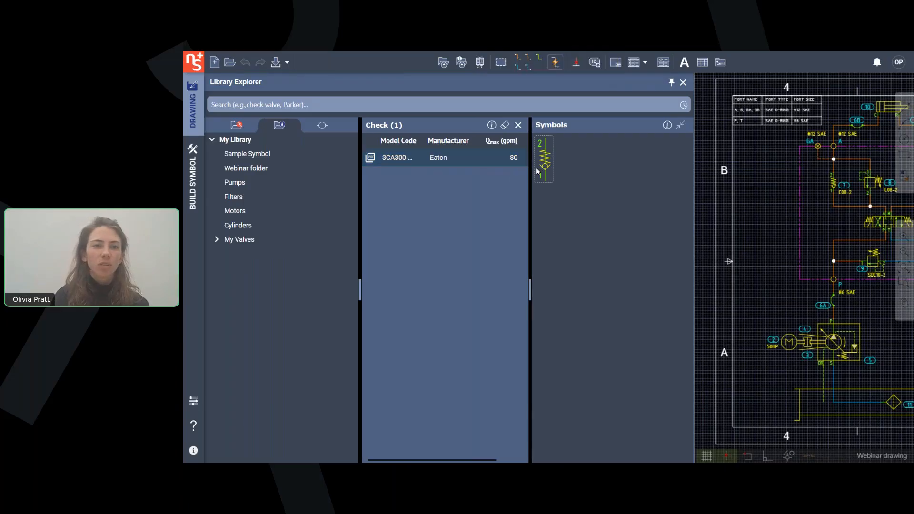
- Return to the main component catalogue, collapse the expanded symbol previews, search for "check" and open Pilot Op. Check under Screw-In Cartridge Valve
{"action": "left_click", "coordinate": [247, 127]}
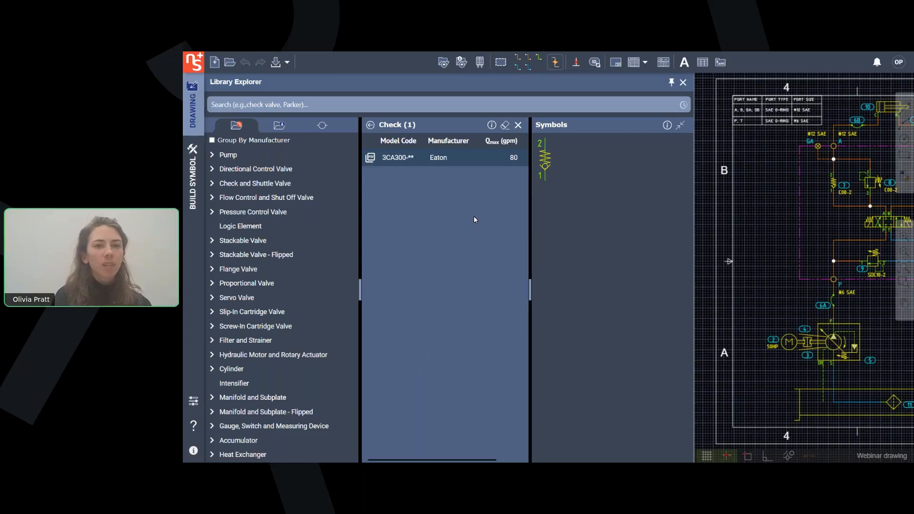
{"action": "left_click", "coordinate": [681, 124]}
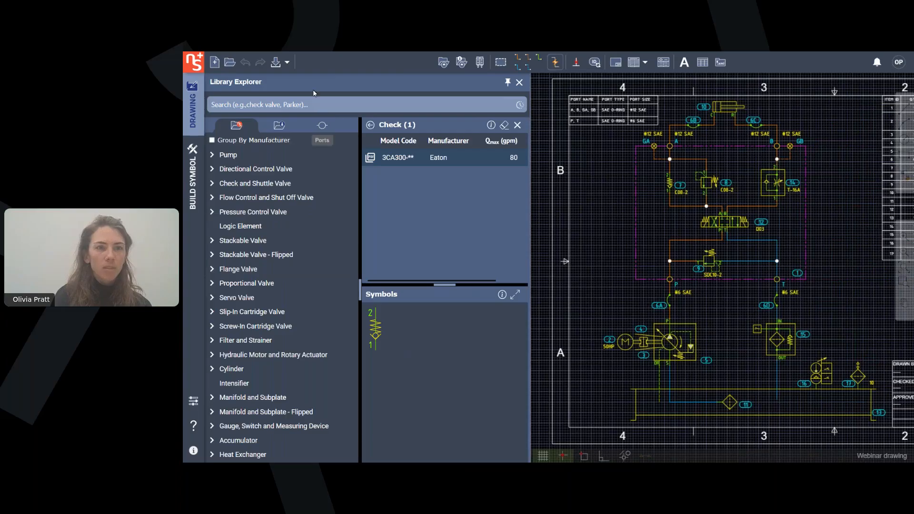
{"action": "left_click", "coordinate": [305, 105]}
{"action": "type", "text": "che"}
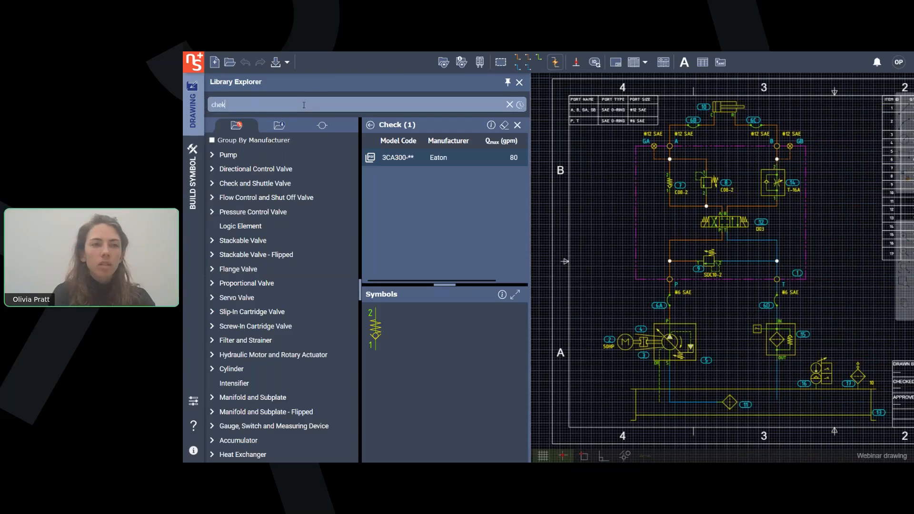
{"action": "type", "text": "ck"}
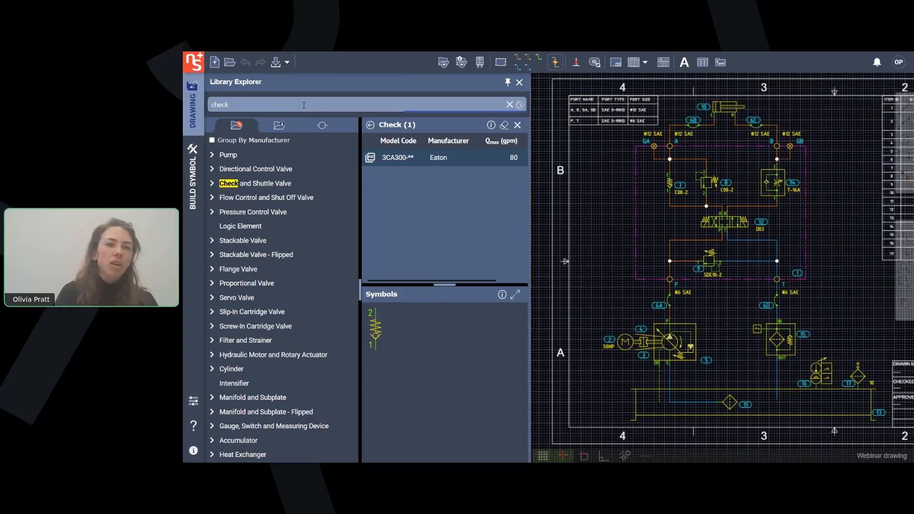
{"action": "key", "text": "Return"}
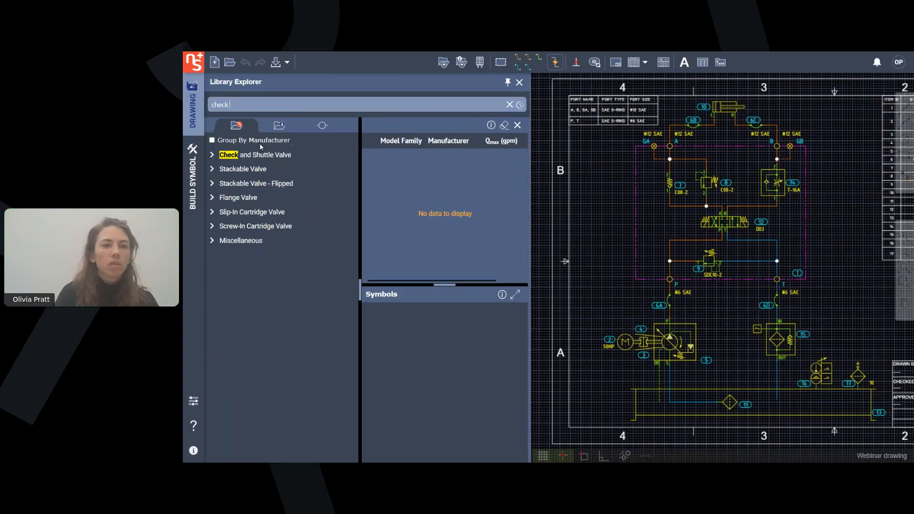
{"action": "left_click", "coordinate": [256, 226]}
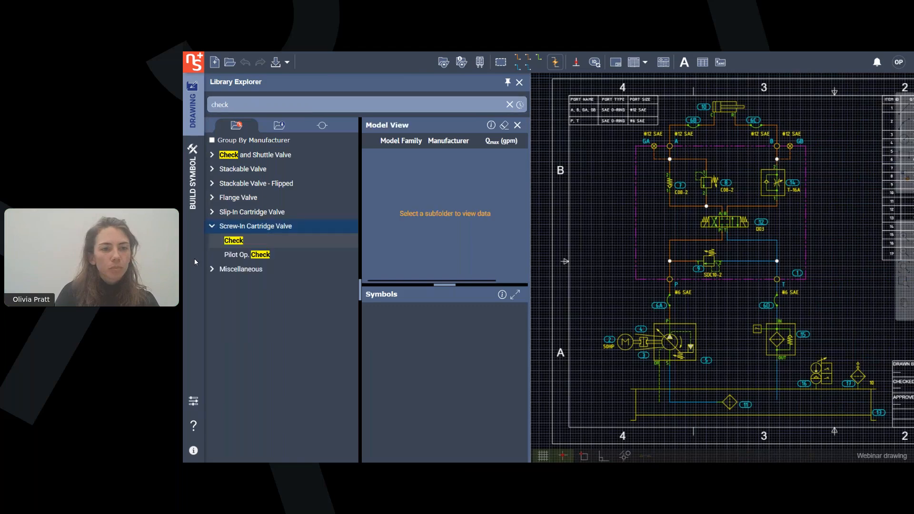
{"action": "left_click", "coordinate": [247, 255]}
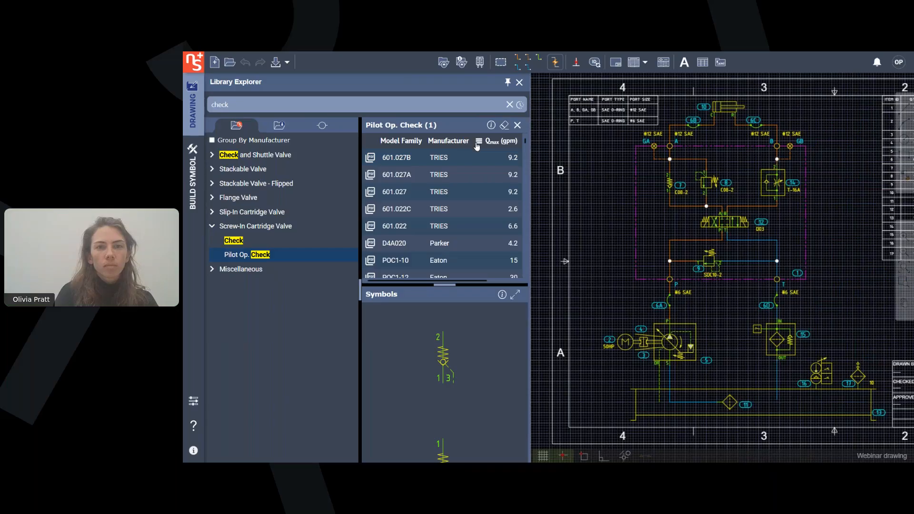
- Open the Parker D4A020 family and start linking its pilot-operated check valve symbol to My Library
{"action": "left_click", "coordinate": [418, 245]}
{"action": "left_click", "coordinate": [420, 244]}
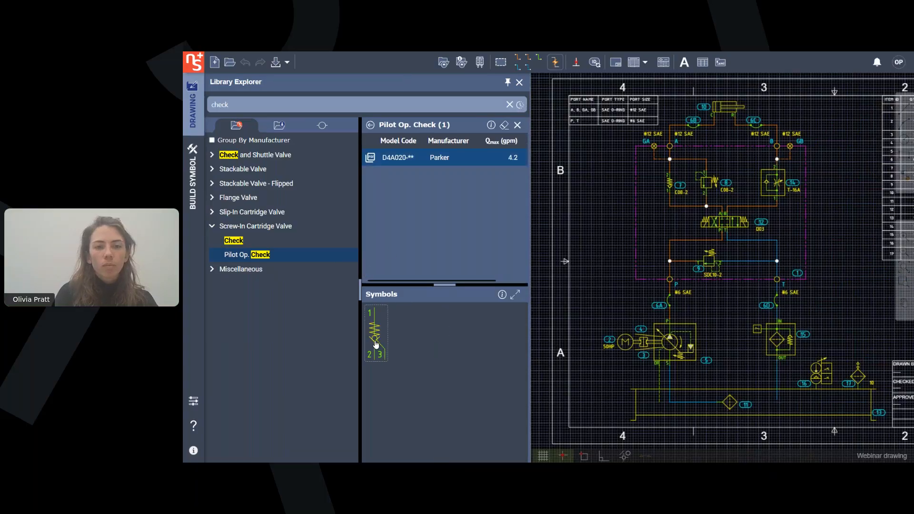
{"action": "right_click", "coordinate": [376, 343]}
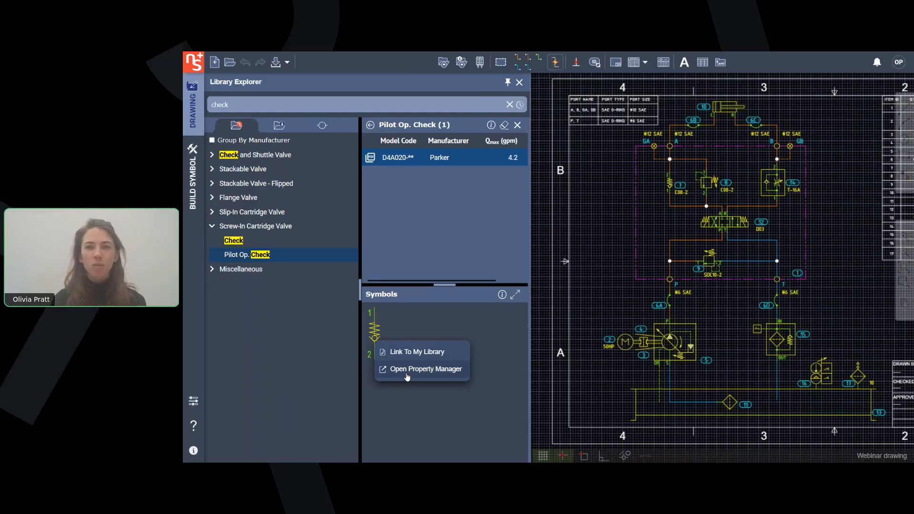
{"action": "left_click", "coordinate": [416, 353]}
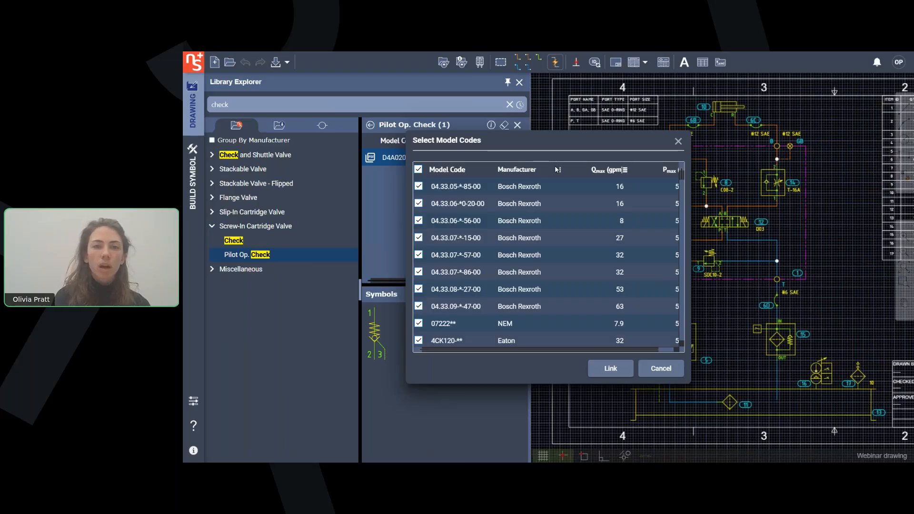
- Filter the model codes offered for linking to those containing "d4"
{"action": "mouse_move", "coordinate": [561, 172]}
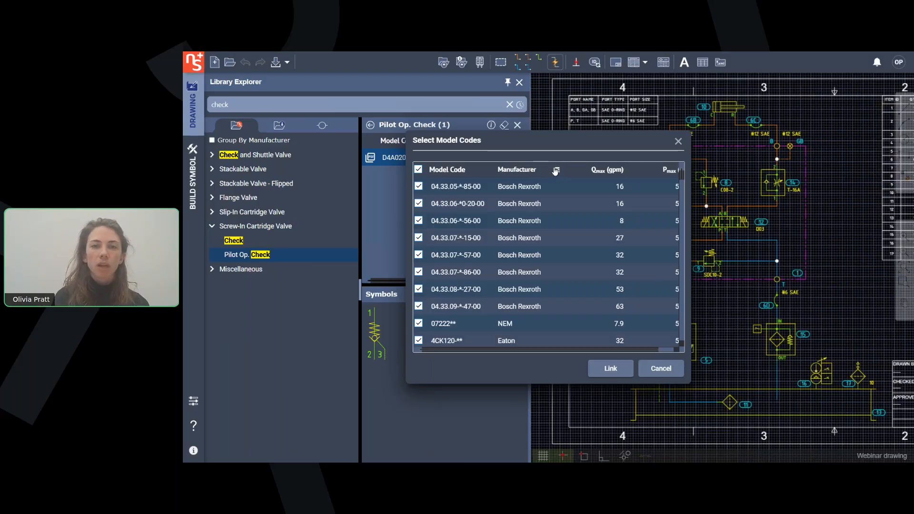
{"action": "left_click_drag", "start_coordinate": [556, 171], "coordinate": [617, 165]}
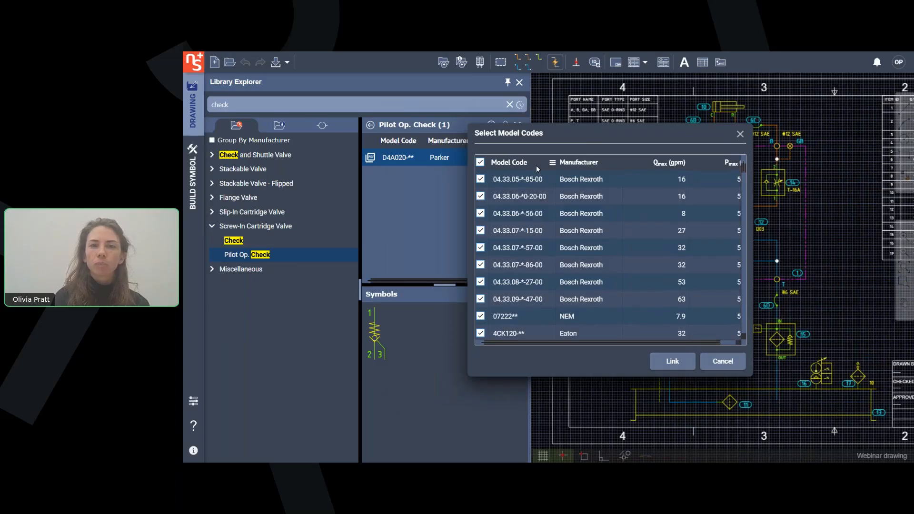
{"action": "left_click", "coordinate": [553, 163]}
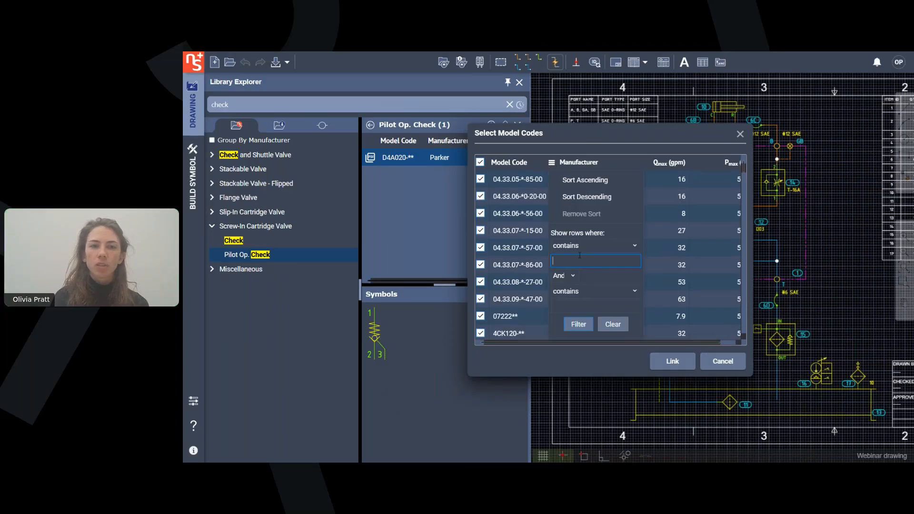
{"action": "type", "text": "d4"}
{"action": "key", "text": "Return"}
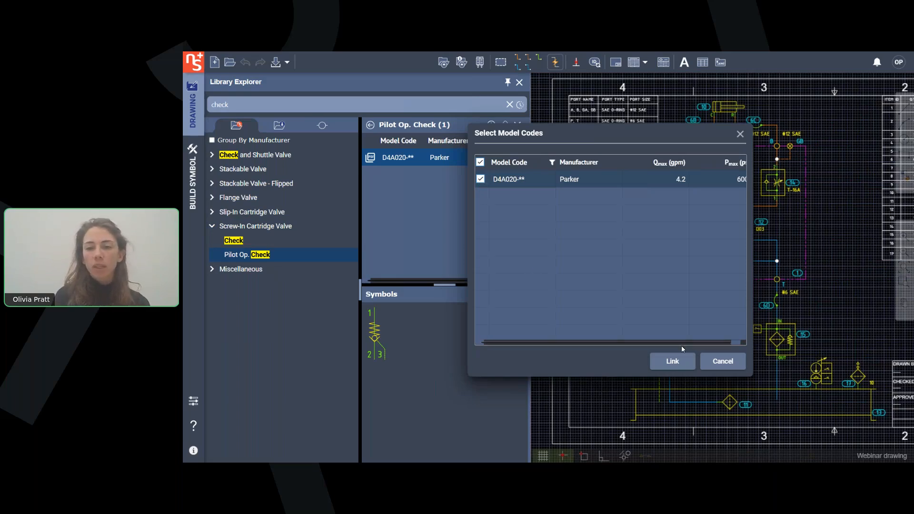
- Link the Parker D4A020-** model to the Check folder under My Valves
{"action": "left_click", "coordinate": [676, 362]}
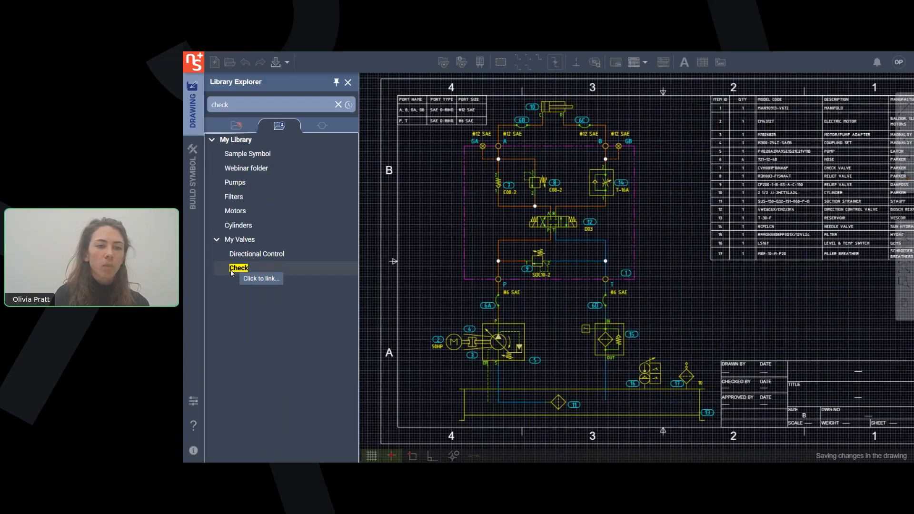
{"action": "left_click", "coordinate": [232, 271]}
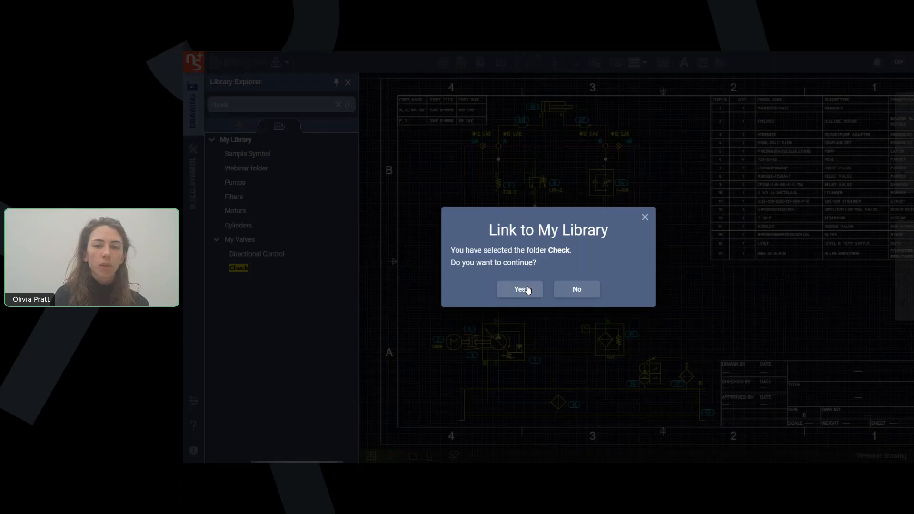
{"action": "left_click", "coordinate": [521, 289]}
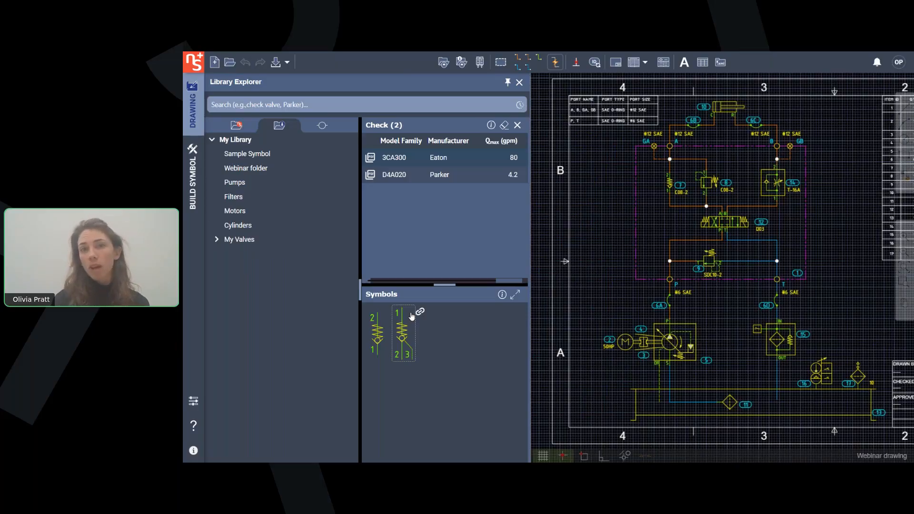
- Switch to the Build Symbol workspace and open the Webinar folder of My Library
{"action": "left_click", "coordinate": [193, 186]}
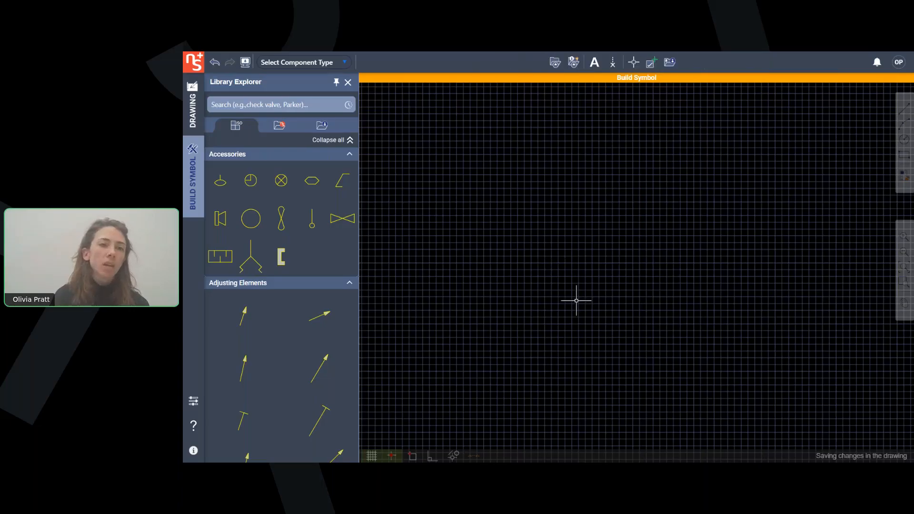
{"action": "left_click", "coordinate": [323, 126]}
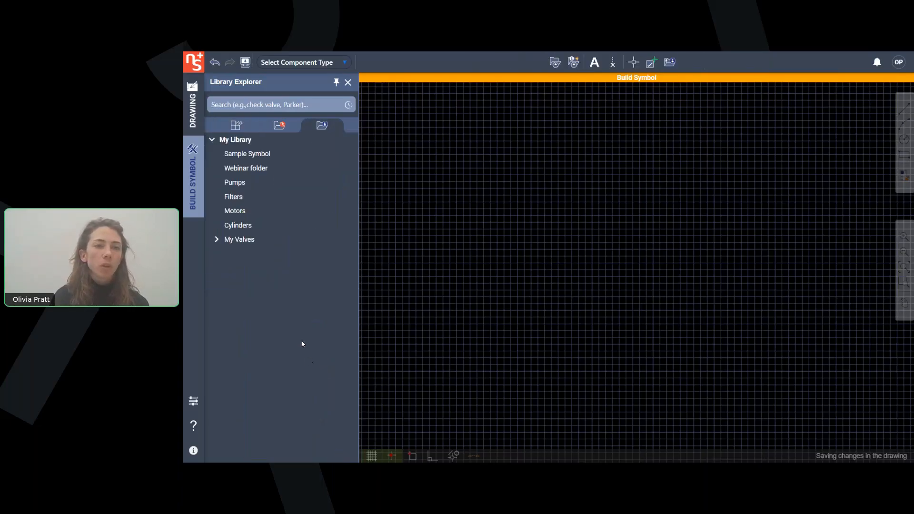
{"action": "left_click", "coordinate": [256, 170]}
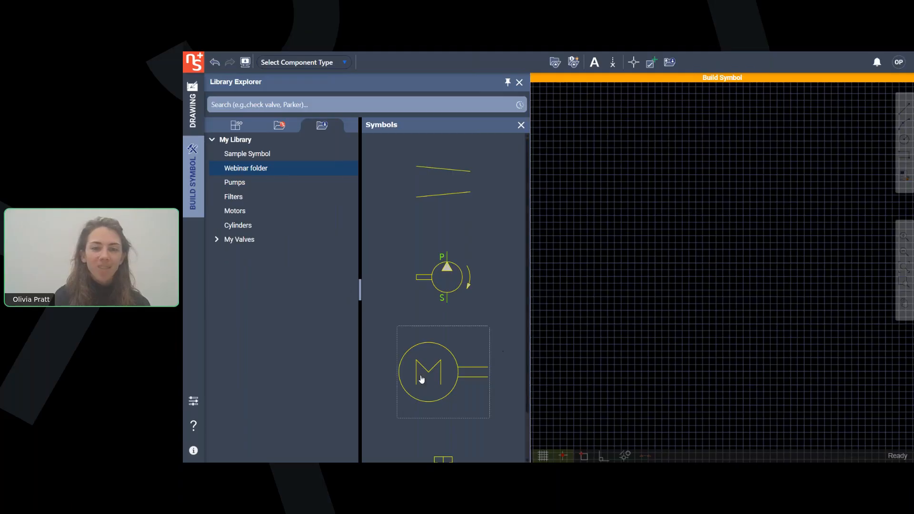
- Insert the pump symbol with ports P and S near the middle of the empty symbol canvas
{"action": "scroll", "coordinate": [448, 299], "scroll_direction": "down", "scroll_amount": 2}
{"action": "left_click", "coordinate": [447, 224]}
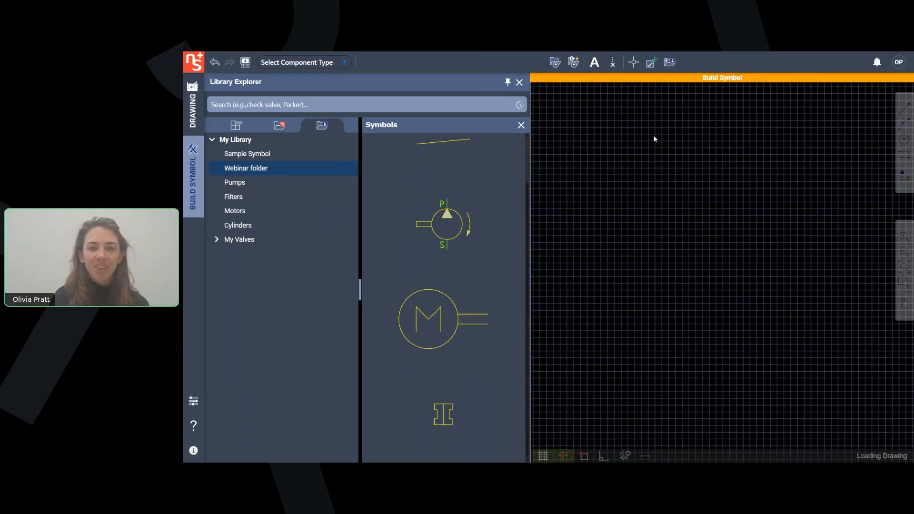
{"action": "scroll", "coordinate": [679, 270], "scroll_direction": "up", "scroll_amount": 2}
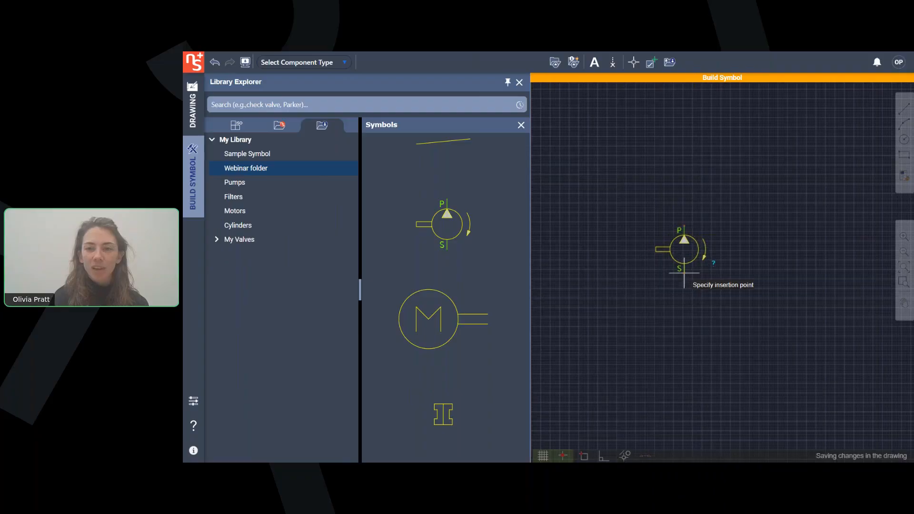
{"action": "left_click", "coordinate": [683, 271]}
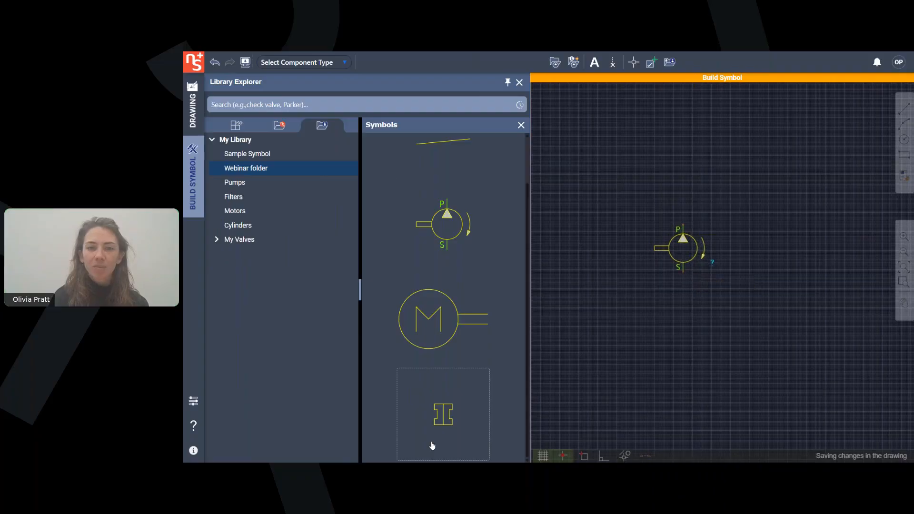
- Insert the coupling symbol from the Webinar folder at the free end of the pump's shaft
{"action": "left_click", "coordinate": [442, 418]}
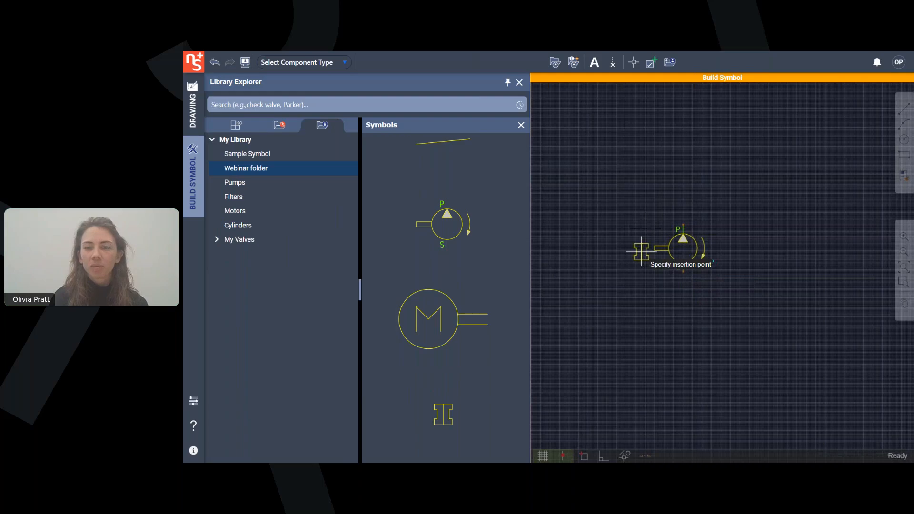
{"action": "scroll", "coordinate": [646, 249], "scroll_direction": "up", "scroll_amount": 3}
{"action": "left_click", "coordinate": [661, 244]}
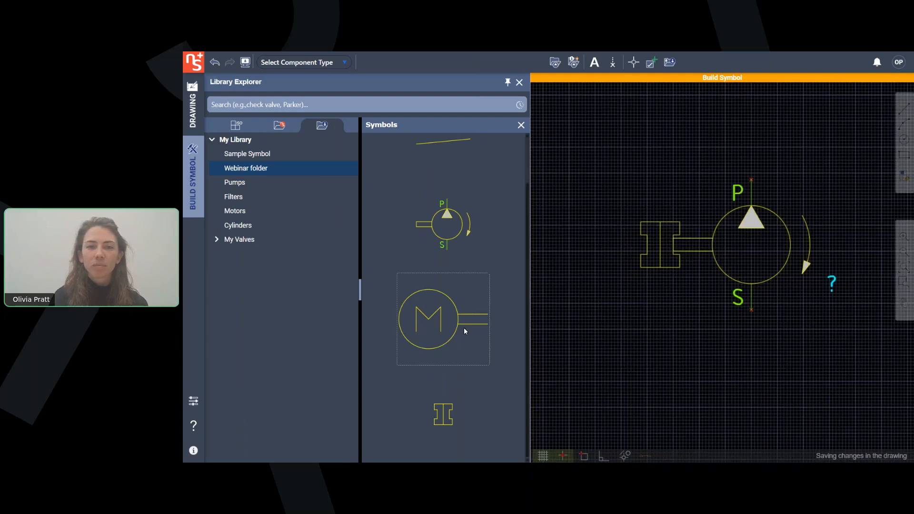
{"action": "left_click", "coordinate": [483, 166]}
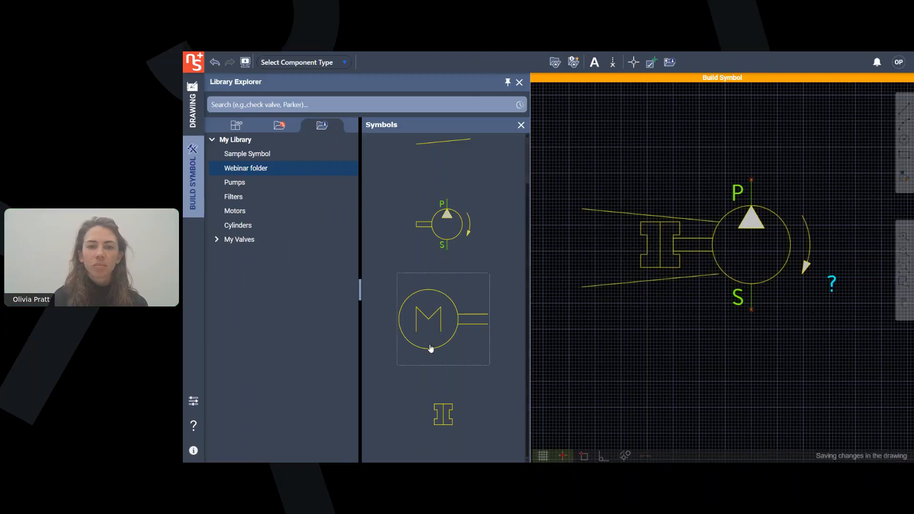
{"action": "left_click", "coordinate": [431, 343]}
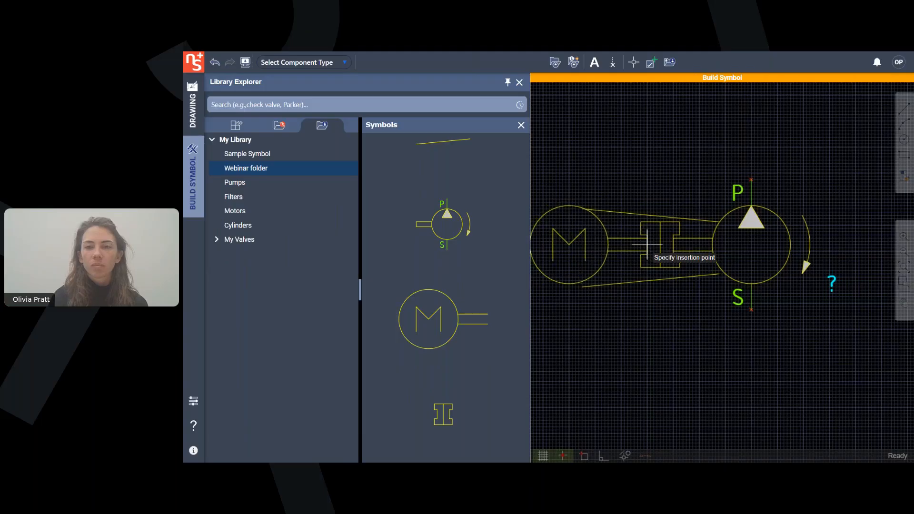
{"action": "left_click", "coordinate": [641, 242]}
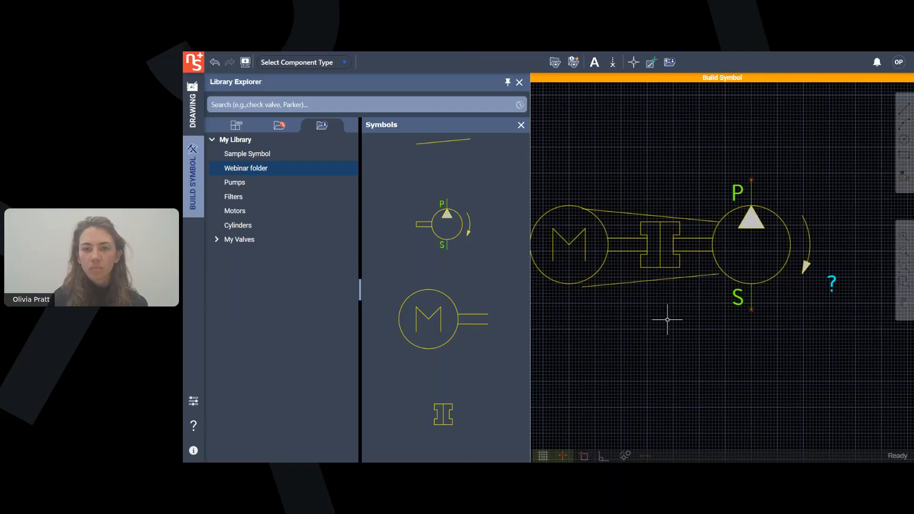
{"action": "key", "text": "ctrl+z"}
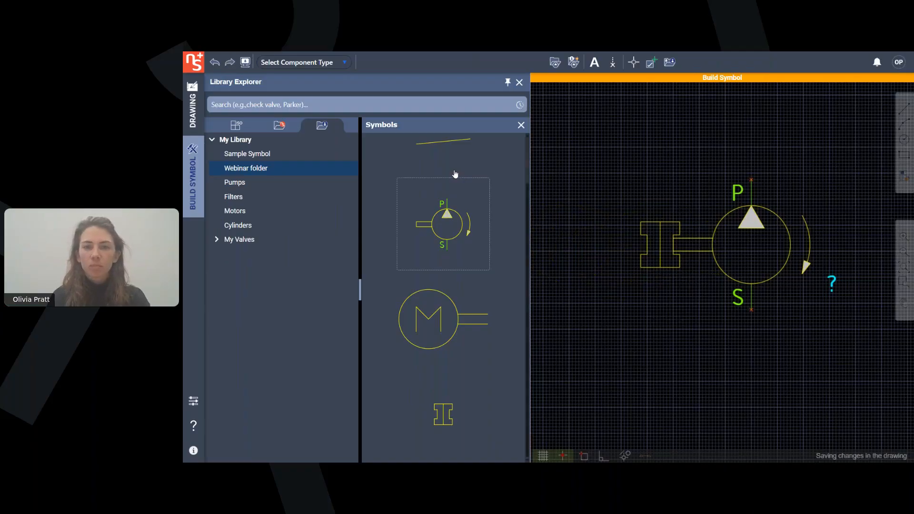
- Insert the adapter lines symbol around the coupling up to the pump, and the motor symbol at the coupling's free end
{"action": "left_click", "coordinate": [450, 150]}
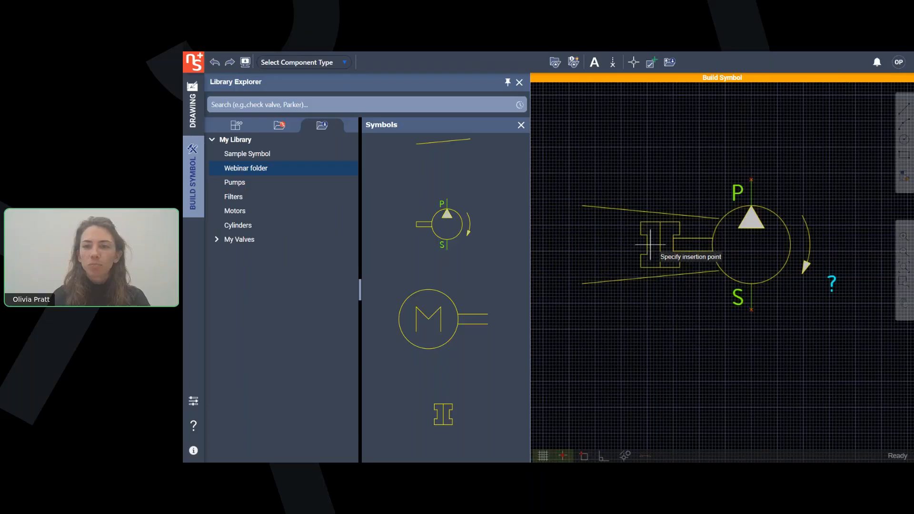
{"action": "left_click", "coordinate": [652, 244]}
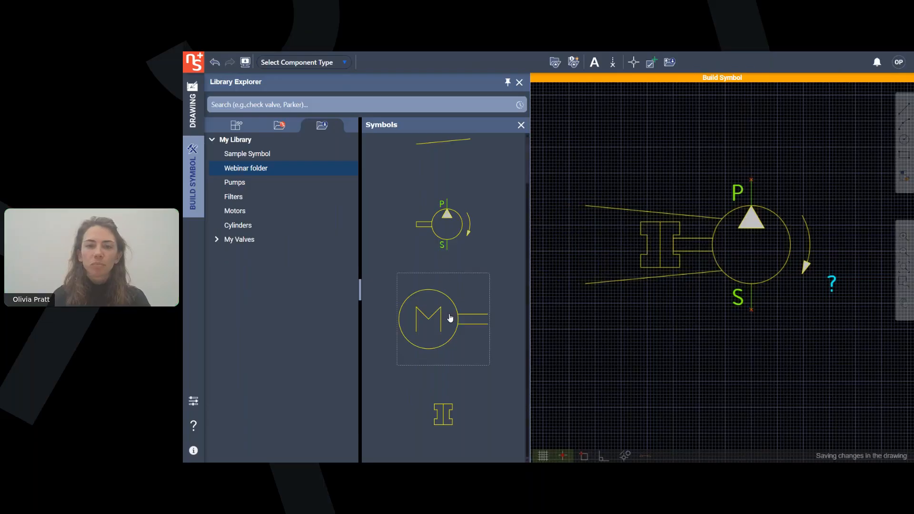
{"action": "left_click", "coordinate": [648, 245]}
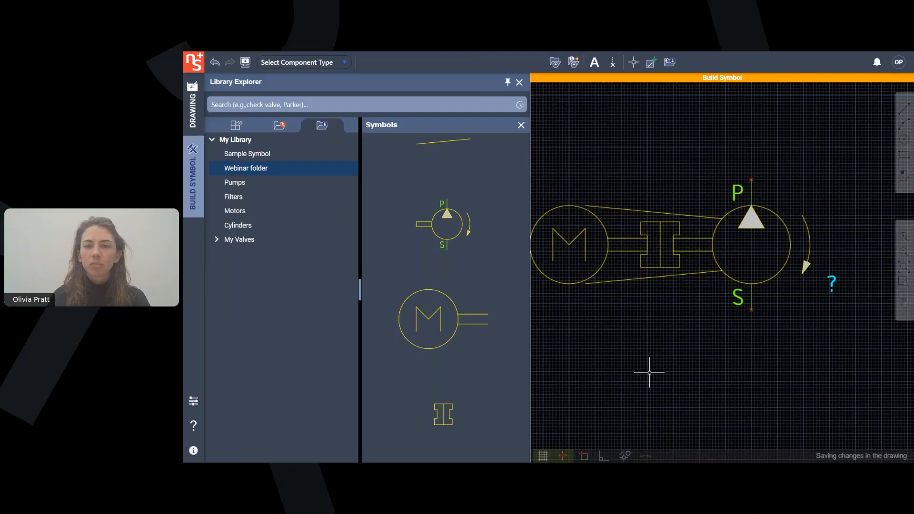
{"action": "left_click", "coordinate": [520, 125]}
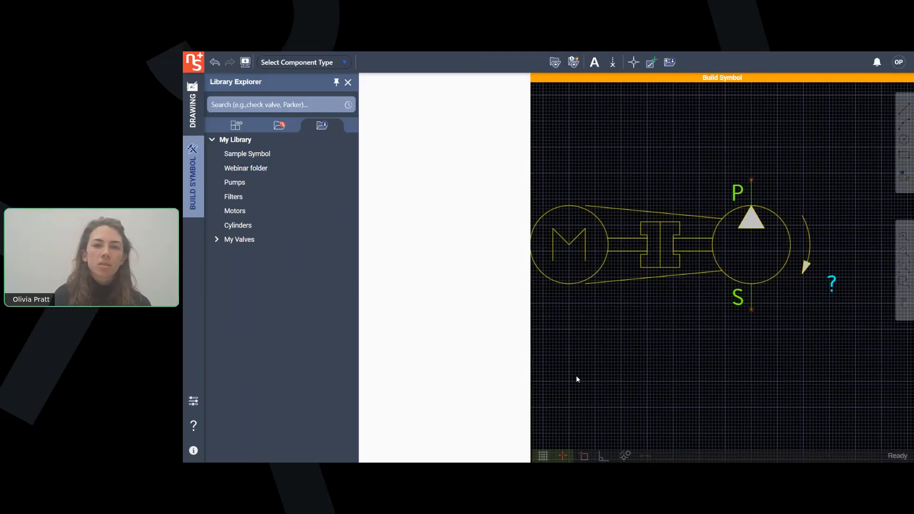
{"action": "scroll", "coordinate": [482, 347], "scroll_direction": "down", "scroll_amount": 3}
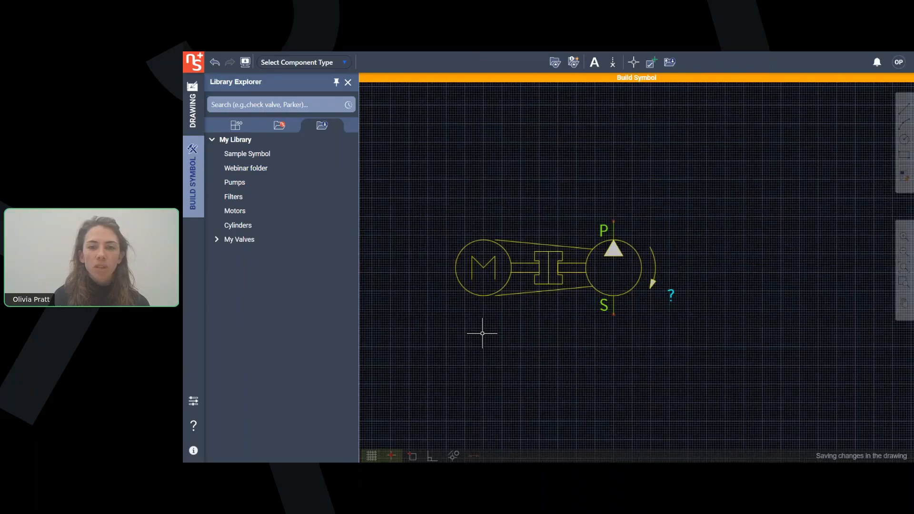
{"action": "mouse_move", "coordinate": [482, 331]}
{"action": "middle_mouse_down"}
{"action": "mouse_move", "coordinate": [493, 349]}
{"action": "mouse_move", "coordinate": [503, 331]}
{"action": "middle_mouse_up"}
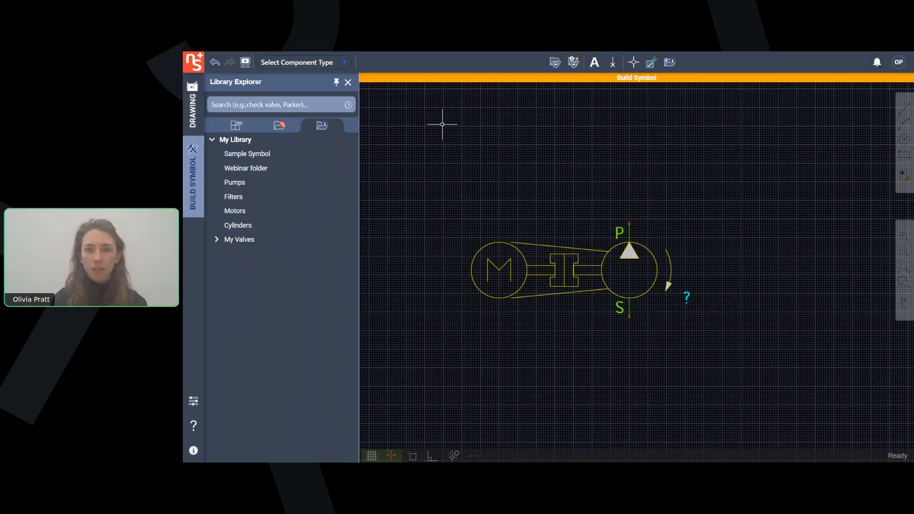
- Examine the available component types and the ones listed for the Miscellaneous component group in the Property Settings
{"action": "left_click", "coordinate": [343, 65]}
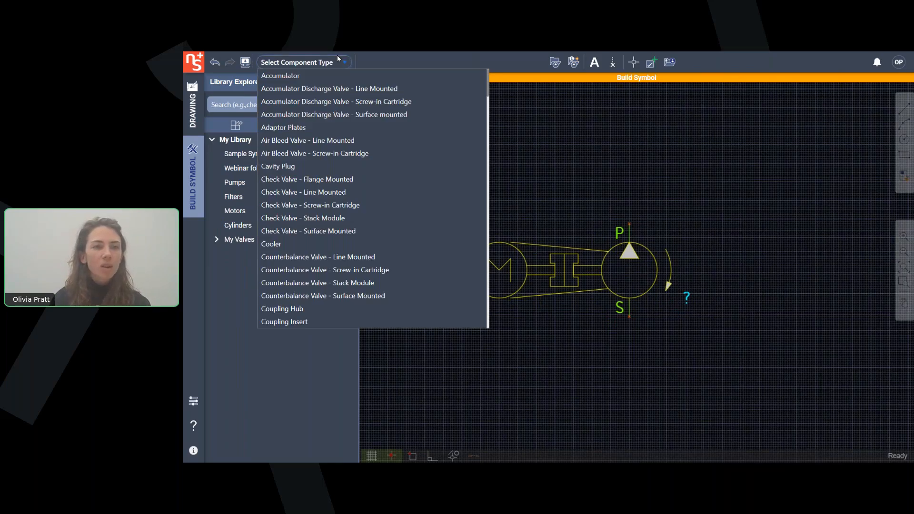
{"action": "scroll", "coordinate": [351, 135], "scroll_direction": "down", "scroll_amount": 15}
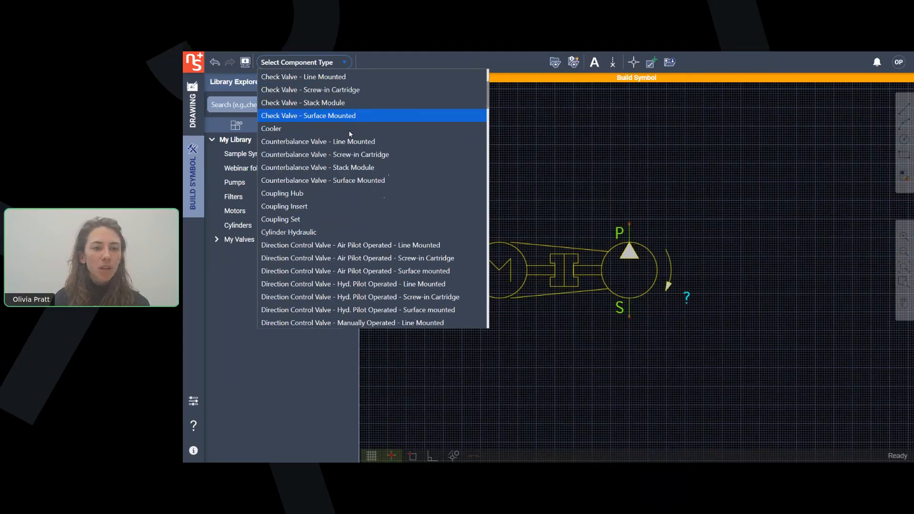
{"action": "scroll", "coordinate": [348, 131], "scroll_direction": "down", "scroll_amount": 15}
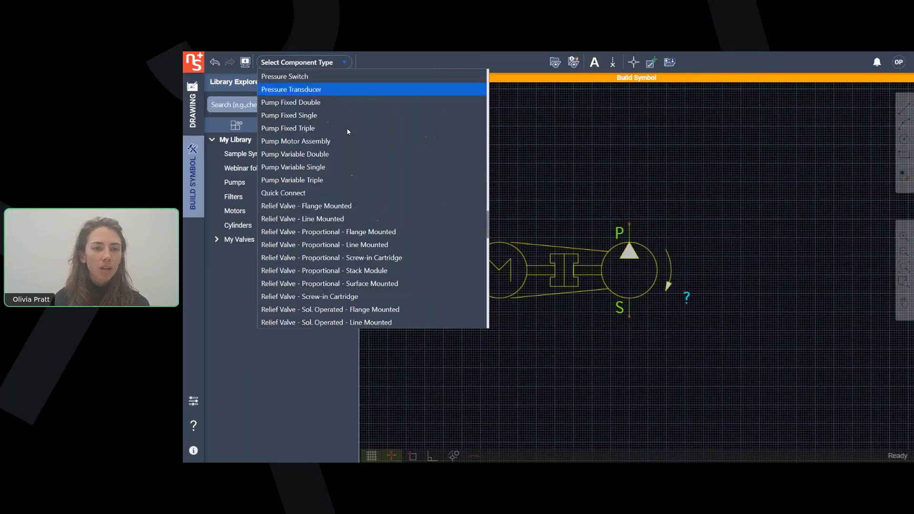
{"action": "scroll", "coordinate": [347, 128], "scroll_direction": "down", "scroll_amount": 3}
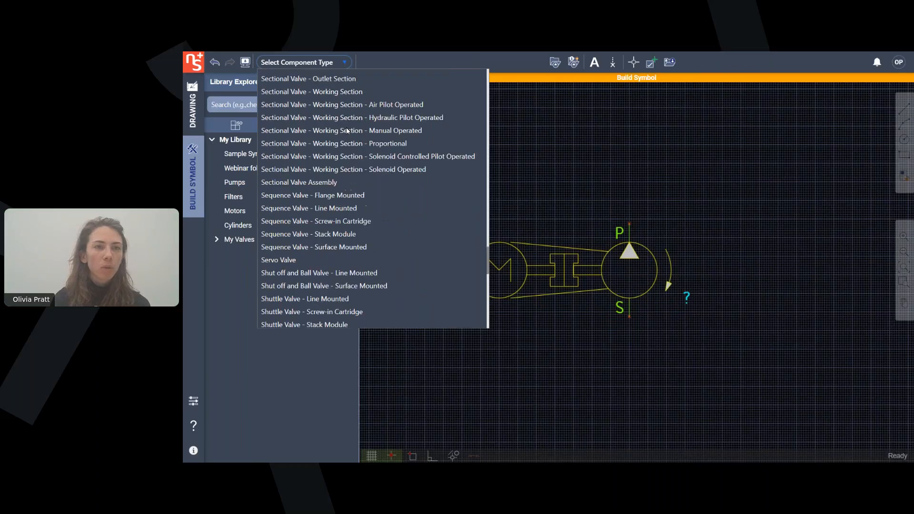
{"action": "scroll", "coordinate": [346, 130], "scroll_direction": "up", "scroll_amount": 20}
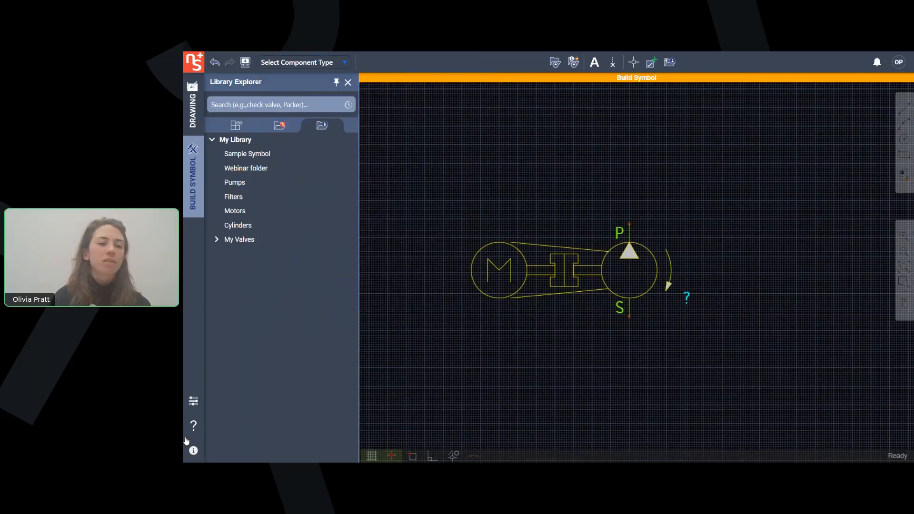
{"action": "left_click", "coordinate": [193, 401]}
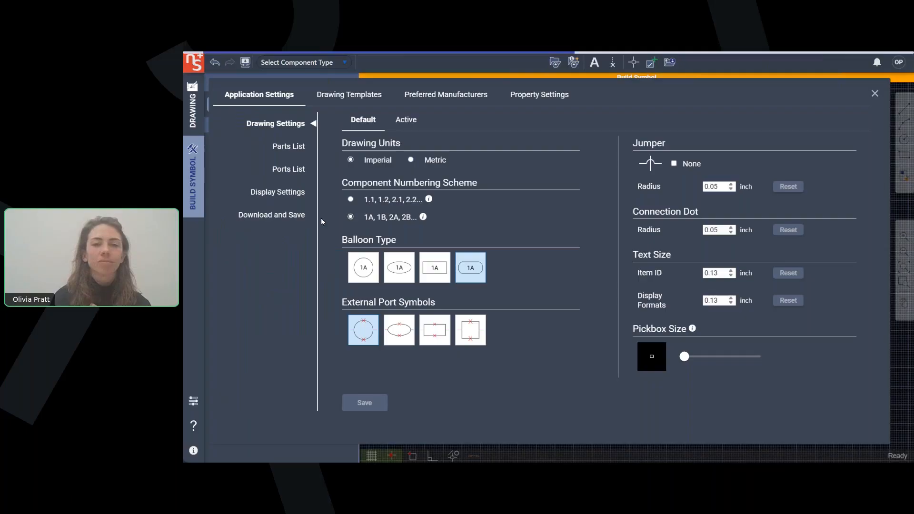
{"action": "left_click", "coordinate": [556, 95]}
{"action": "left_click", "coordinate": [282, 133]}
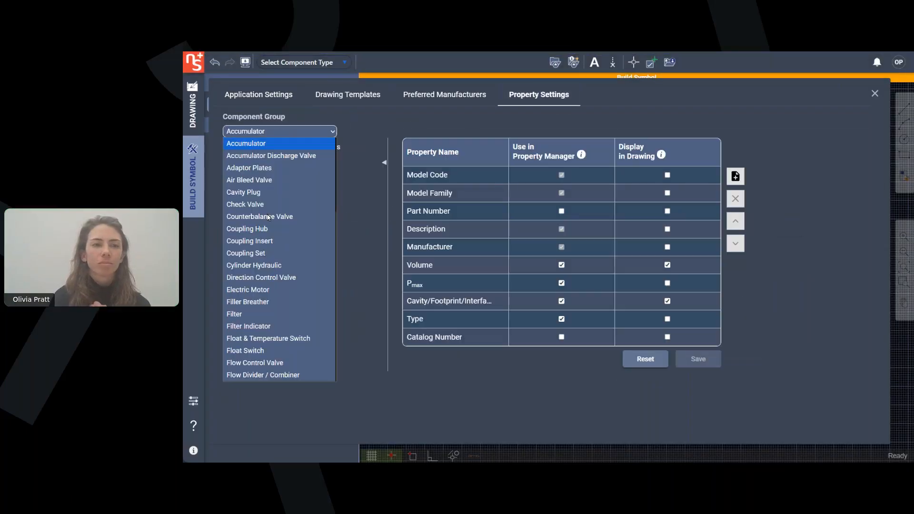
{"action": "scroll", "coordinate": [271, 242], "scroll_direction": "down", "scroll_amount": 4}
{"action": "scroll", "coordinate": [281, 267], "scroll_direction": "down", "scroll_amount": 4}
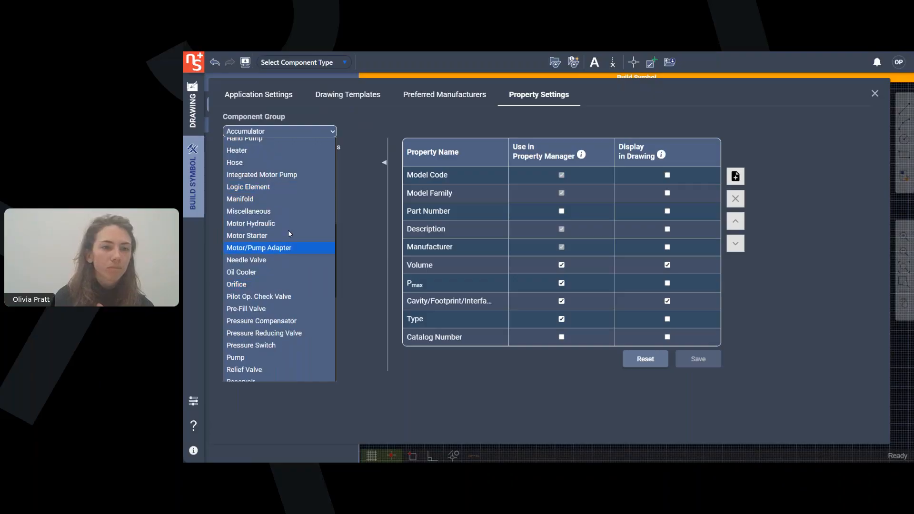
{"action": "left_click", "coordinate": [275, 211]}
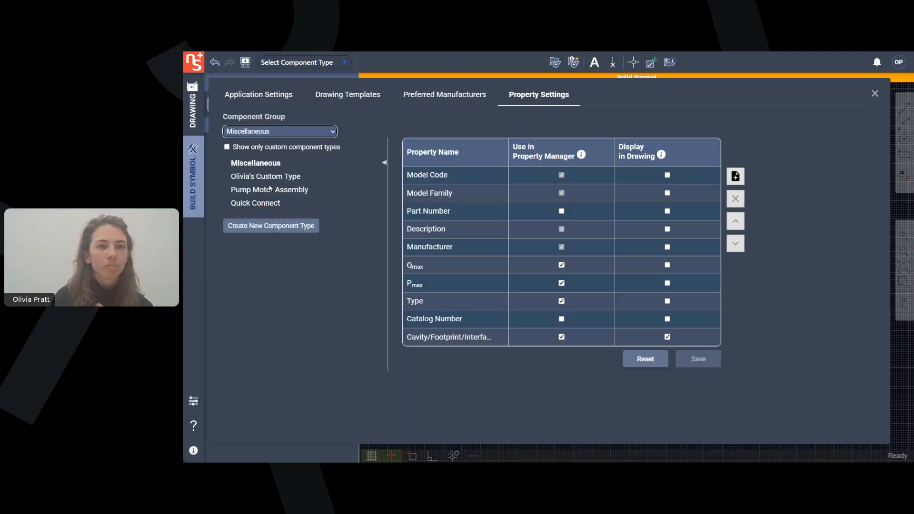
{"action": "left_click", "coordinate": [876, 93]}
- Set the symbol's component type to Pump Motor Assembly
{"action": "left_click", "coordinate": [297, 63]}
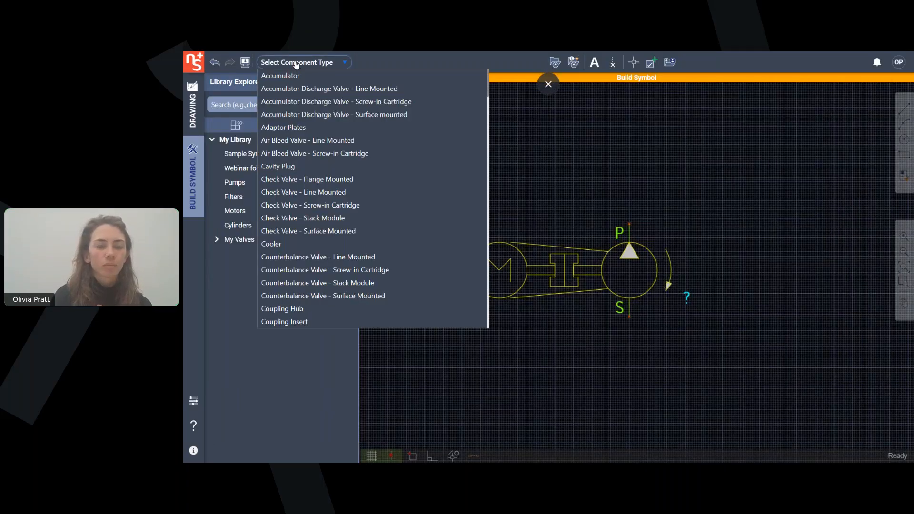
{"action": "key", "text": "p"}
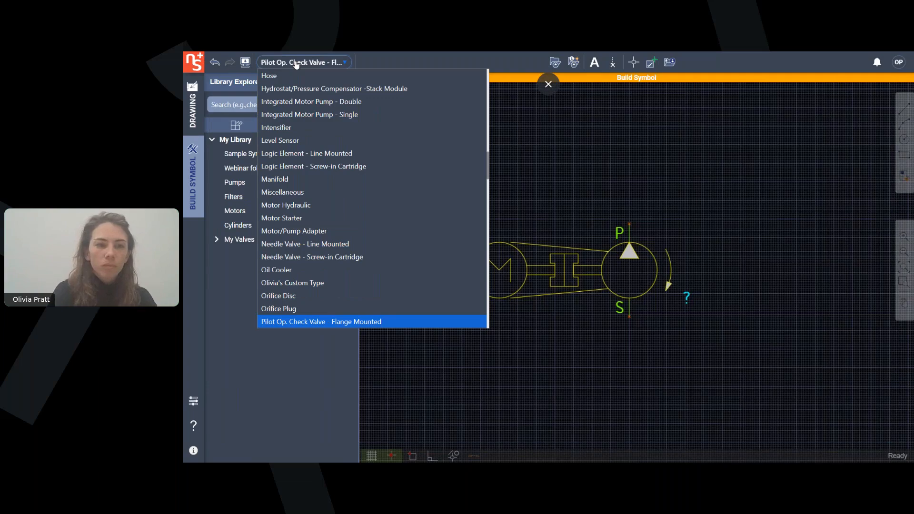
{"action": "key", "text": "u"}
{"action": "scroll", "coordinate": [310, 141], "scroll_direction": "down", "scroll_amount": 2}
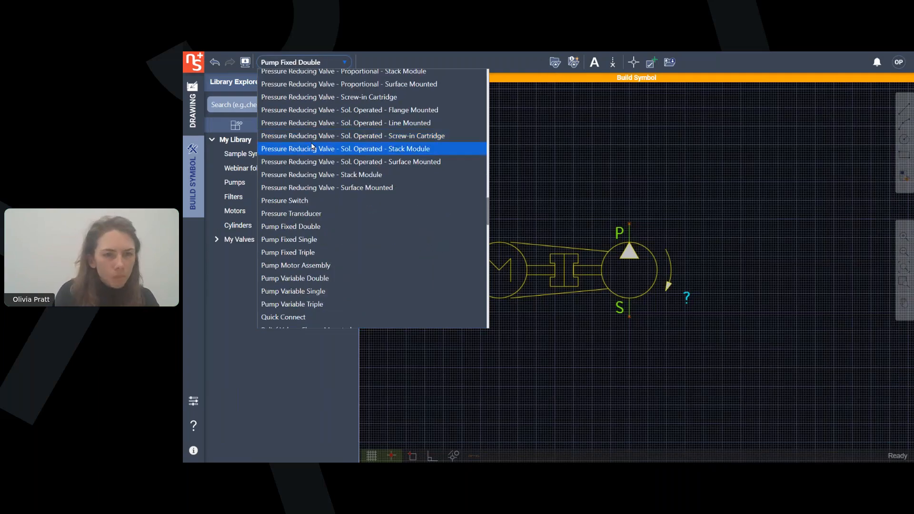
{"action": "left_click", "coordinate": [321, 265]}
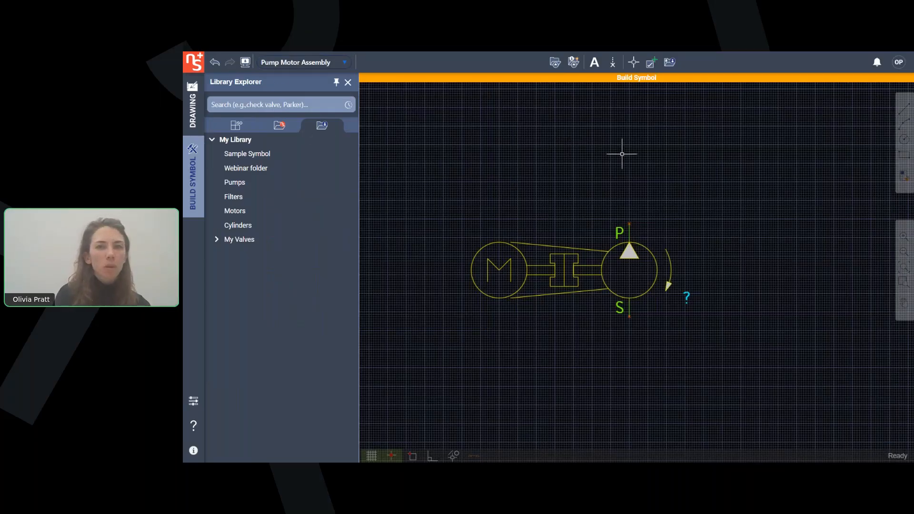
- Add a Rated Pressure display format and place it just above the motor symbol
{"action": "left_click", "coordinate": [652, 63]}
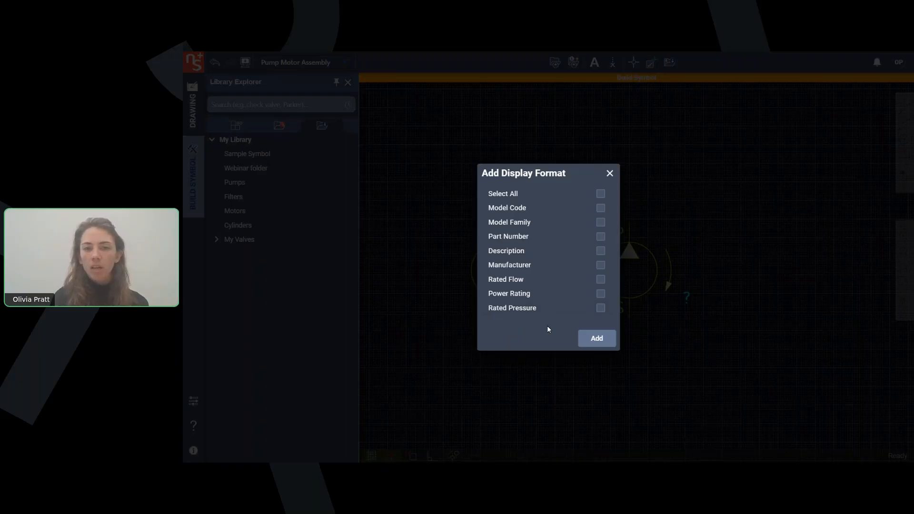
{"action": "left_click", "coordinate": [601, 308]}
{"action": "left_click", "coordinate": [593, 339]}
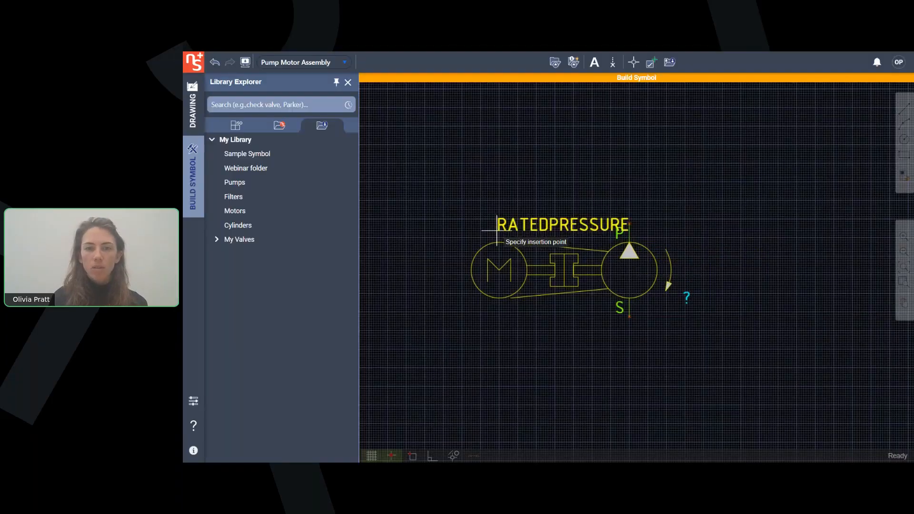
{"action": "left_click", "coordinate": [472, 230]}
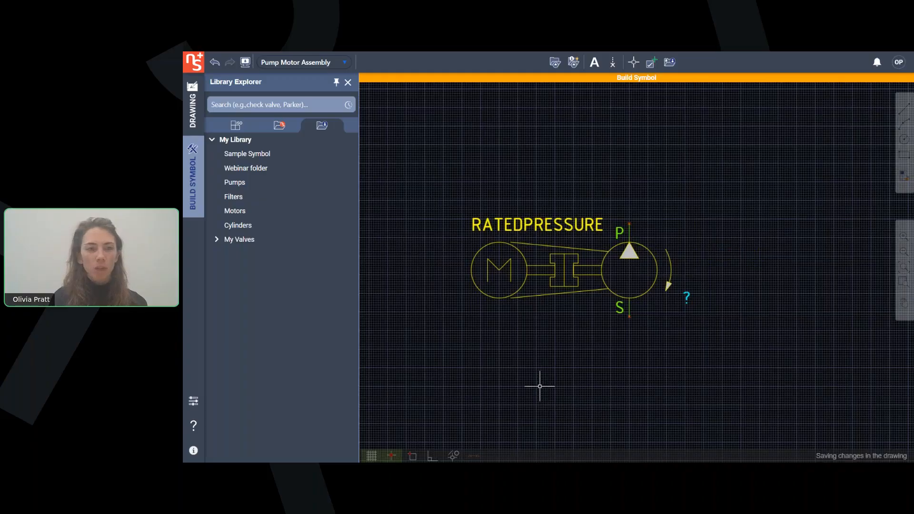
{"action": "left_click", "coordinate": [228, 131]}
{"action": "left_click", "coordinate": [331, 140]}
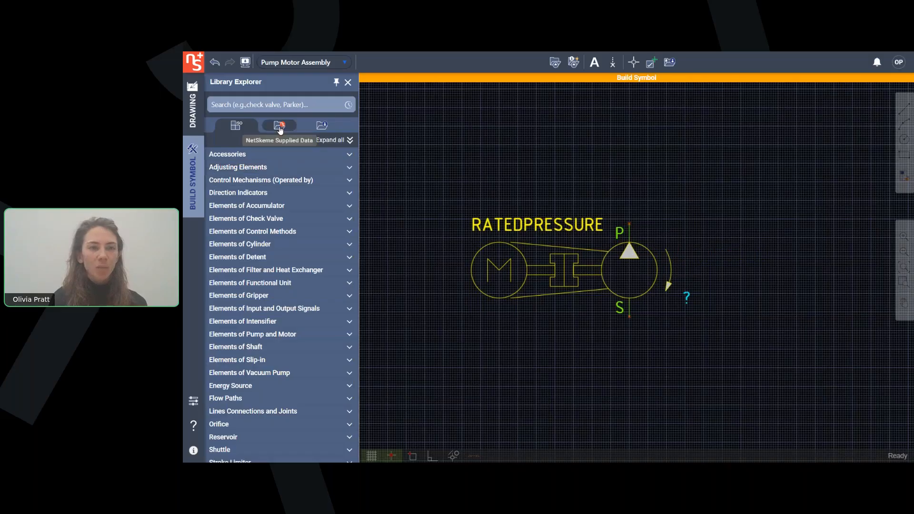
{"action": "left_click", "coordinate": [279, 125]}
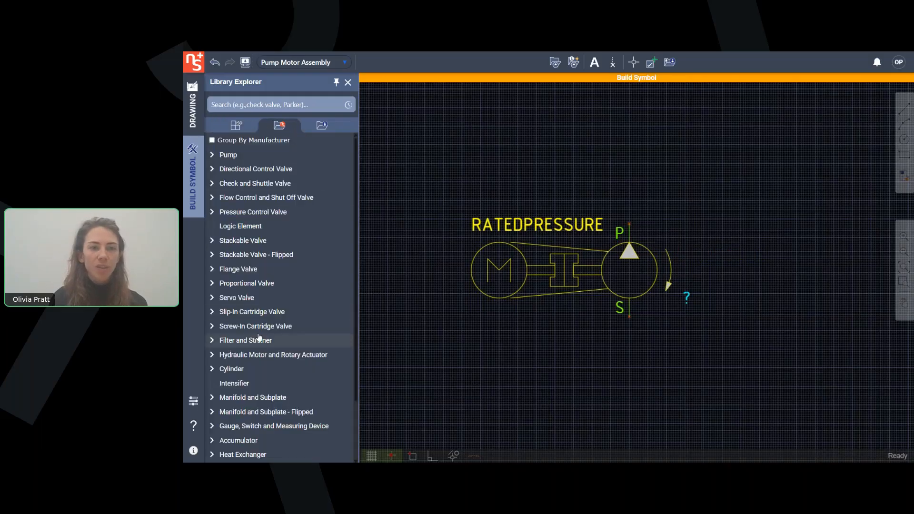
{"action": "left_click", "coordinate": [322, 126]}
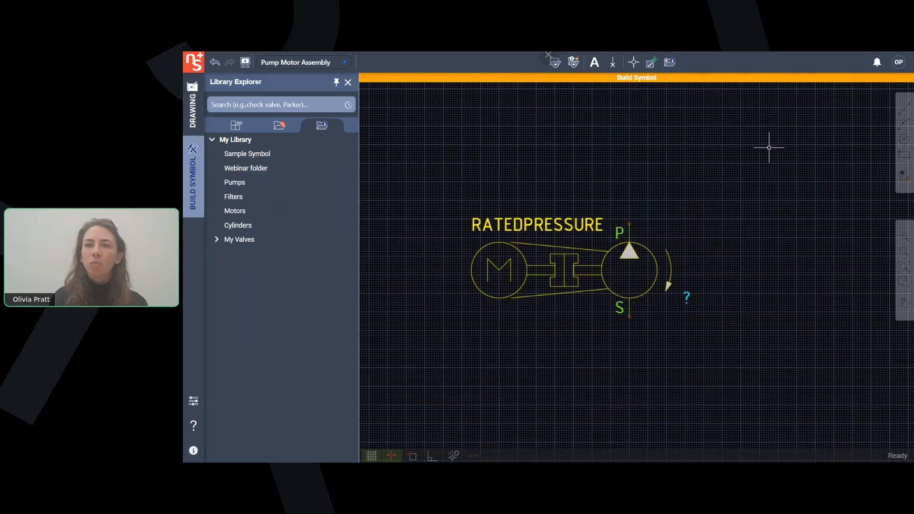
- Set the symbol's insertion point at the end of port P and save the symbol to the Webinar folder of My Library
{"action": "left_click", "coordinate": [635, 64]}
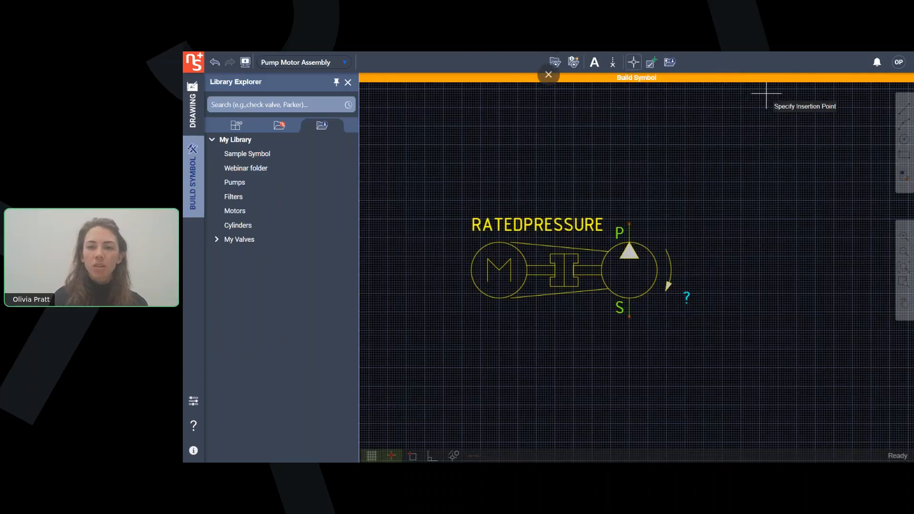
{"action": "left_click", "coordinate": [630, 224]}
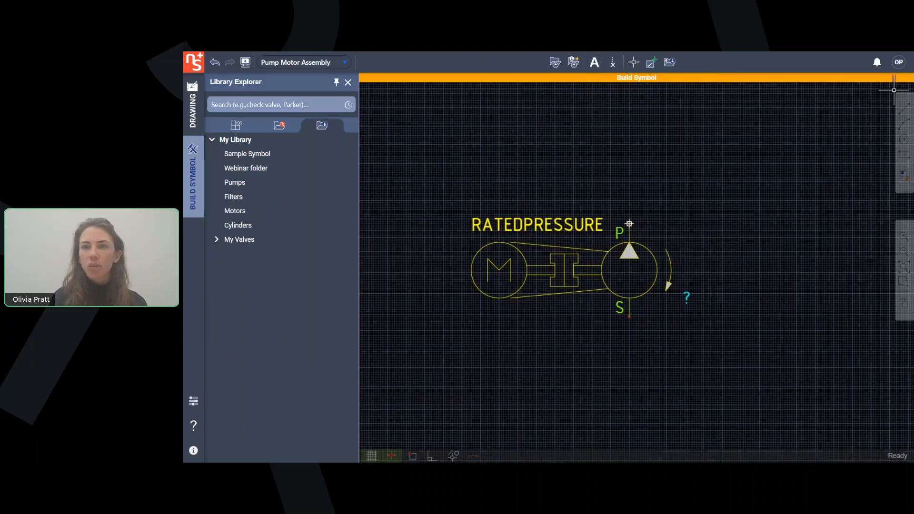
{"action": "left_click", "coordinate": [670, 62]}
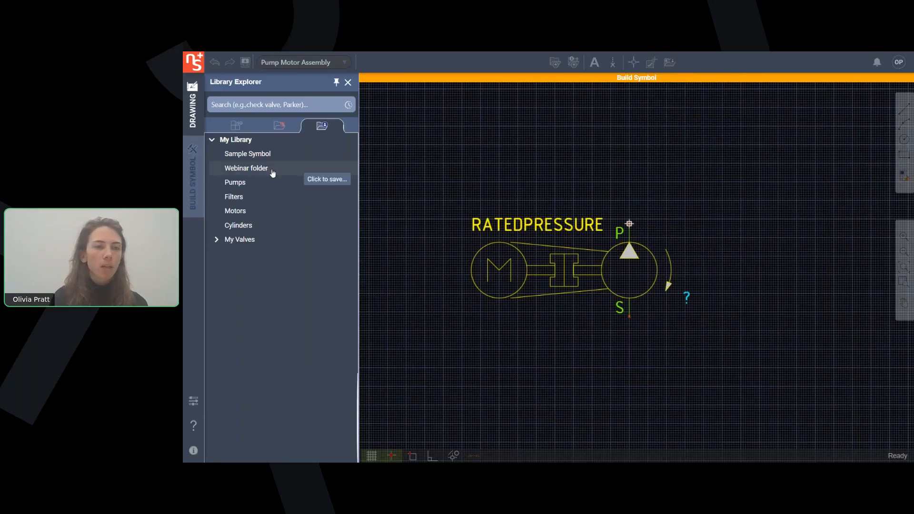
{"action": "left_click", "coordinate": [252, 171]}
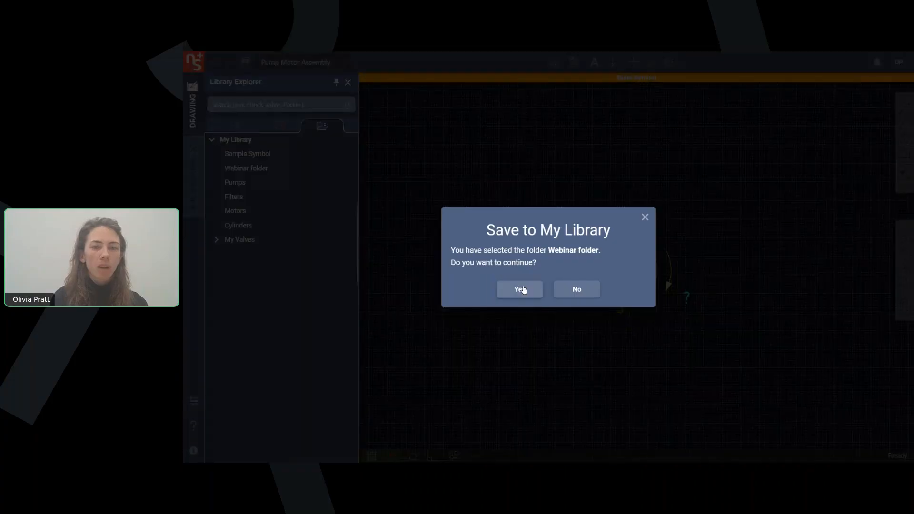
{"action": "left_click", "coordinate": [521, 290]}
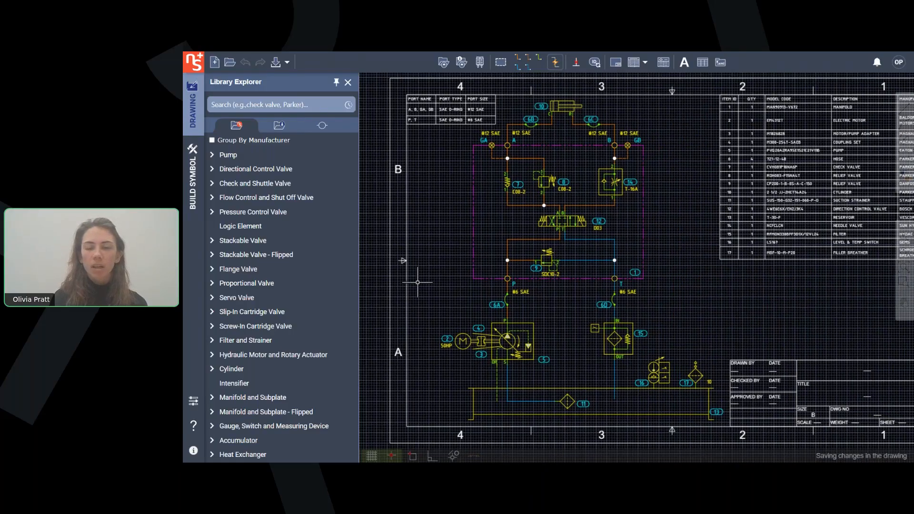
- Open the Webinar folder of My Library and view the combined motor, coupling and pump symbol in the expanded symbol list
{"action": "left_click", "coordinate": [279, 126]}
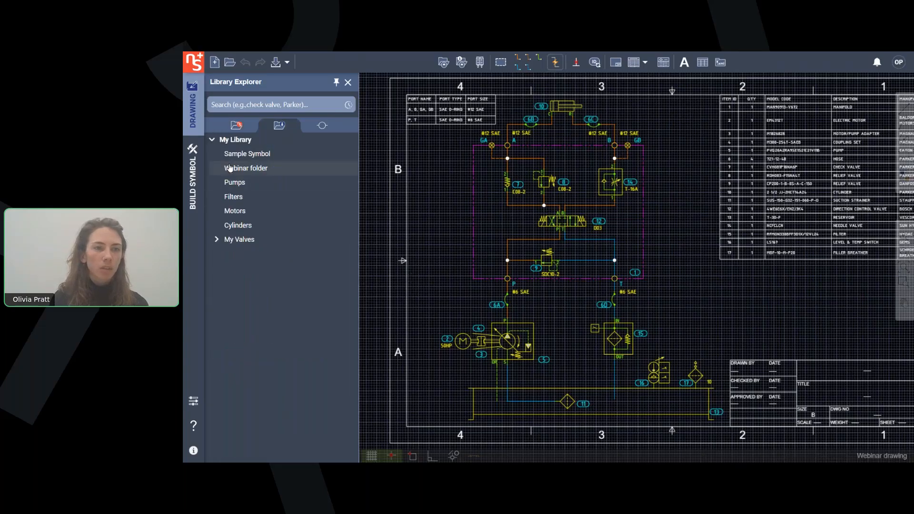
{"action": "left_click", "coordinate": [229, 168]}
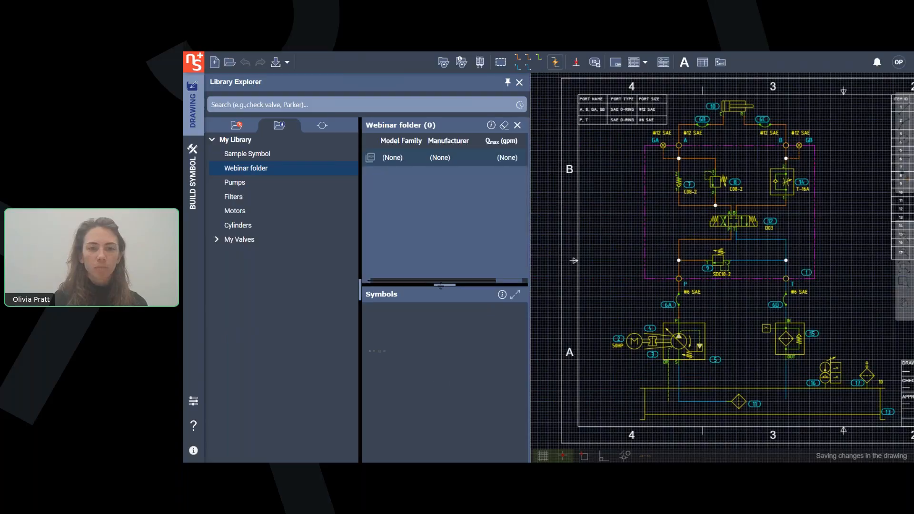
{"action": "left_click", "coordinate": [515, 295]}
{"action": "scroll", "coordinate": [440, 350], "scroll_direction": "down", "scroll_amount": 3}
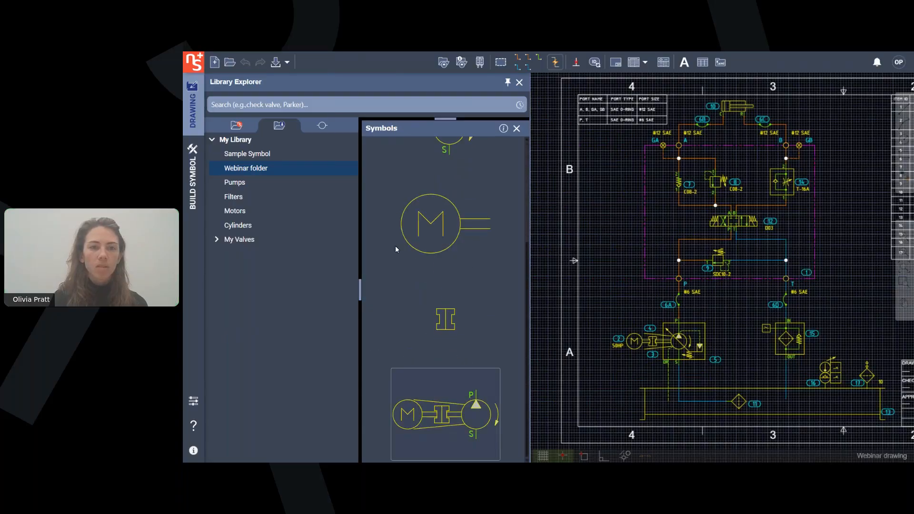
{"action": "left_click", "coordinate": [439, 121]}
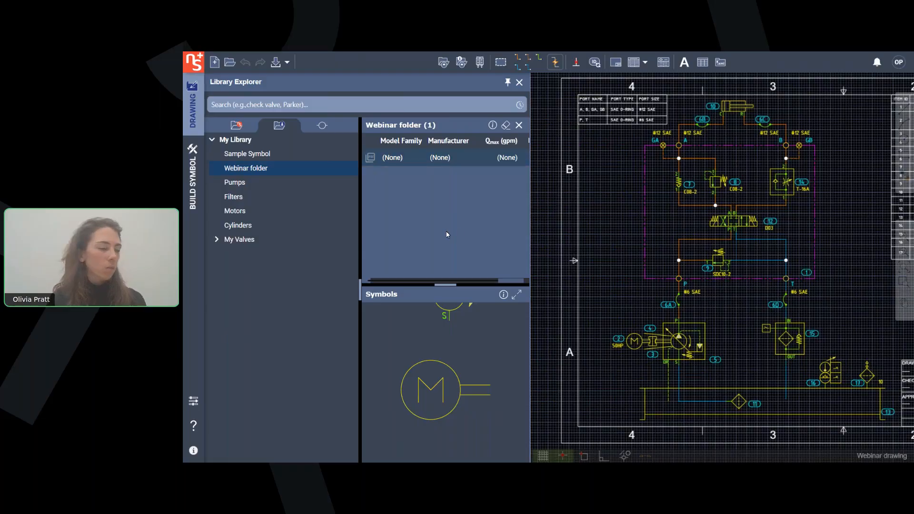
{"action": "left_click", "coordinate": [453, 286]}
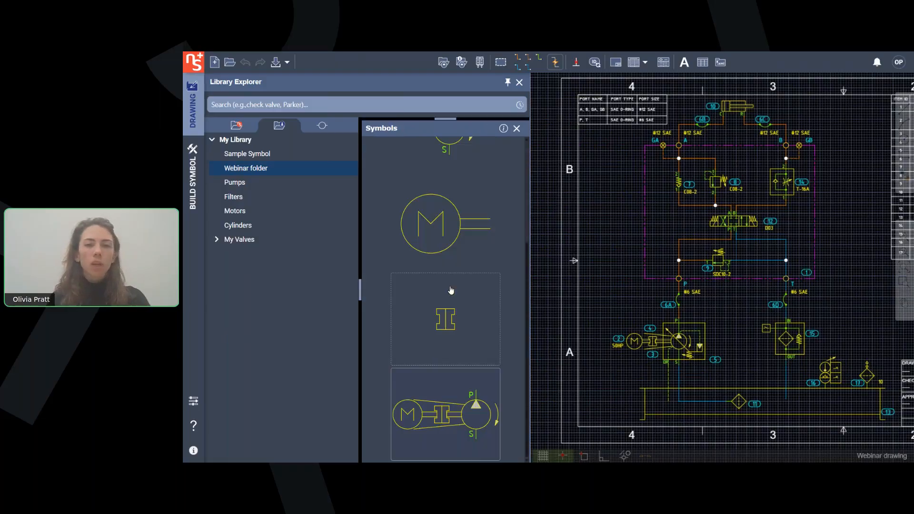
- Open the combined motor, coupling and pump symbol's extended model data in Property Manager and set its Model Code to "Model Code"
{"action": "right_click", "coordinate": [449, 404]}
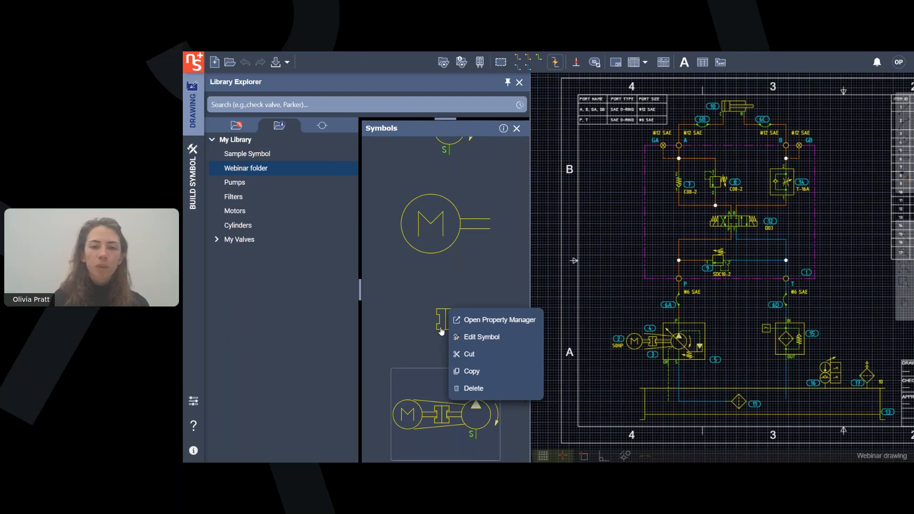
{"action": "left_click", "coordinate": [485, 321]}
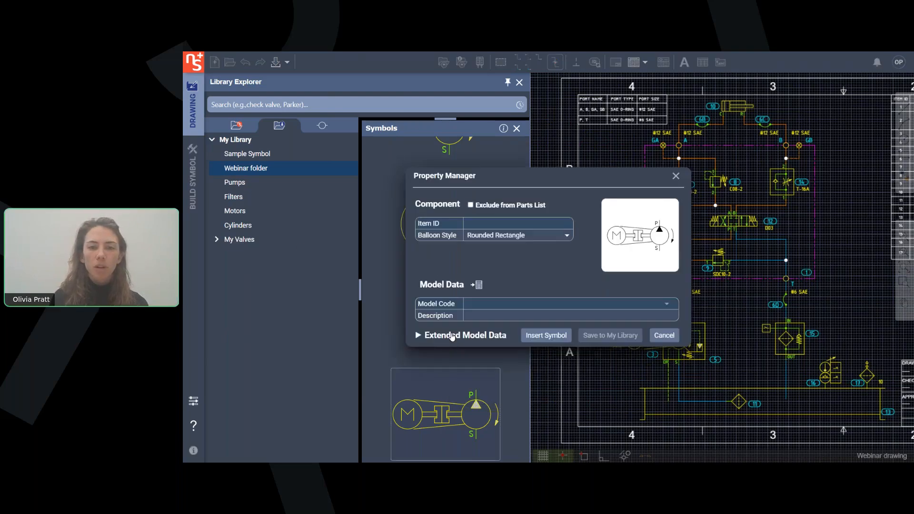
{"action": "left_click", "coordinate": [450, 335]}
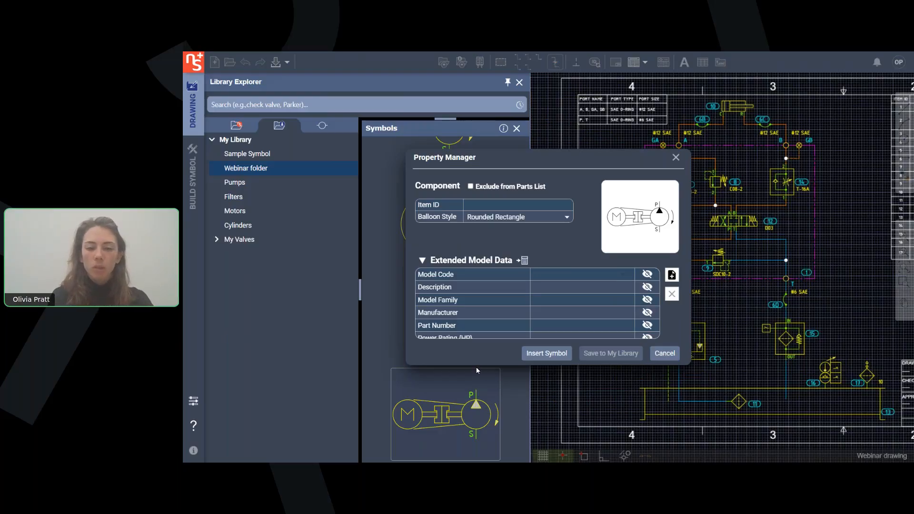
{"action": "type", "text": "Model C"}
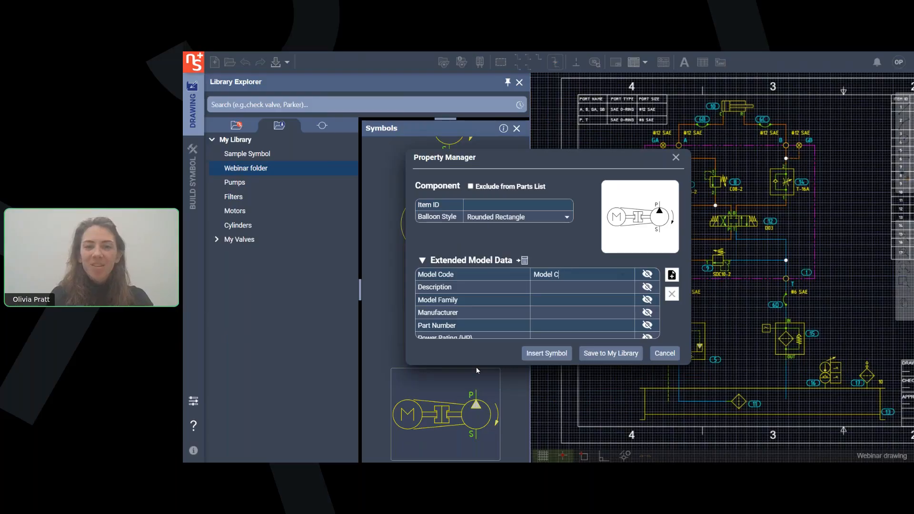
{"action": "type", "text": "ode"}
- Set the symbol's Description to "Pump Motor Assembly"
{"action": "left_click", "coordinate": [588, 288]}
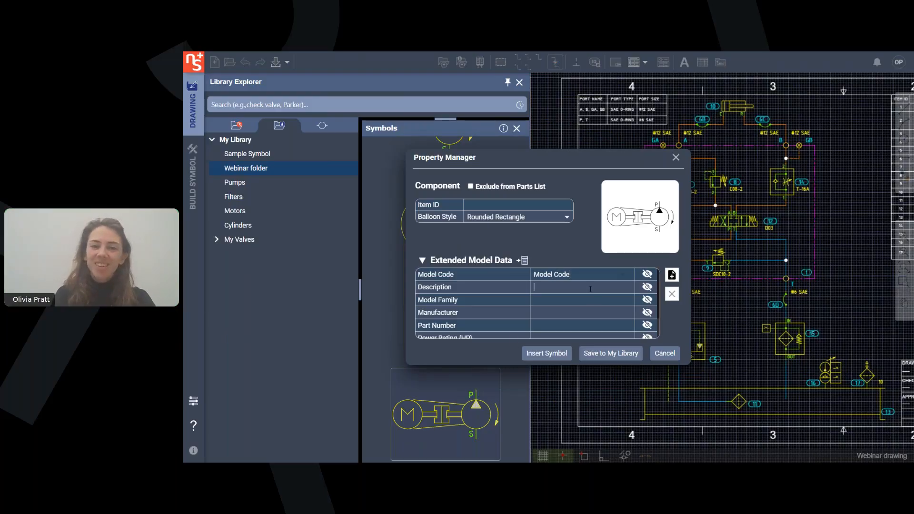
{"action": "type", "text": "Desc"}
{"action": "key", "text": "BackSpace"}
{"action": "key", "text": "BackSpace"}
{"action": "key", "text": "BackSpace"}
{"action": "key", "text": "BackSpace"}
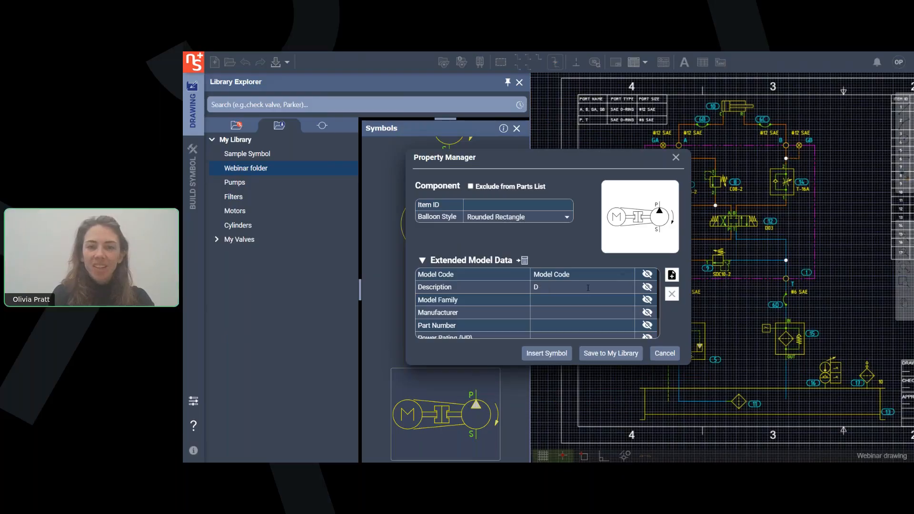
{"action": "type", "text": "Pump Motor S"}
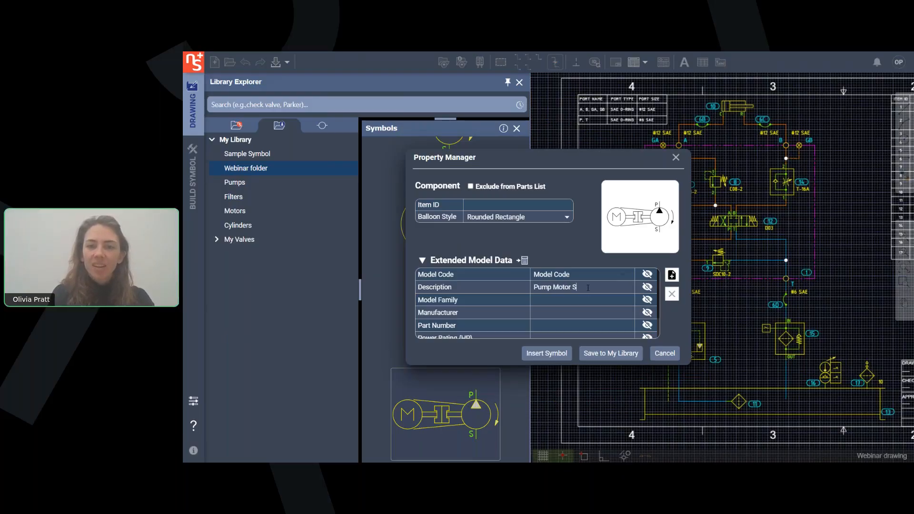
{"action": "type", "text": "ssembly"}
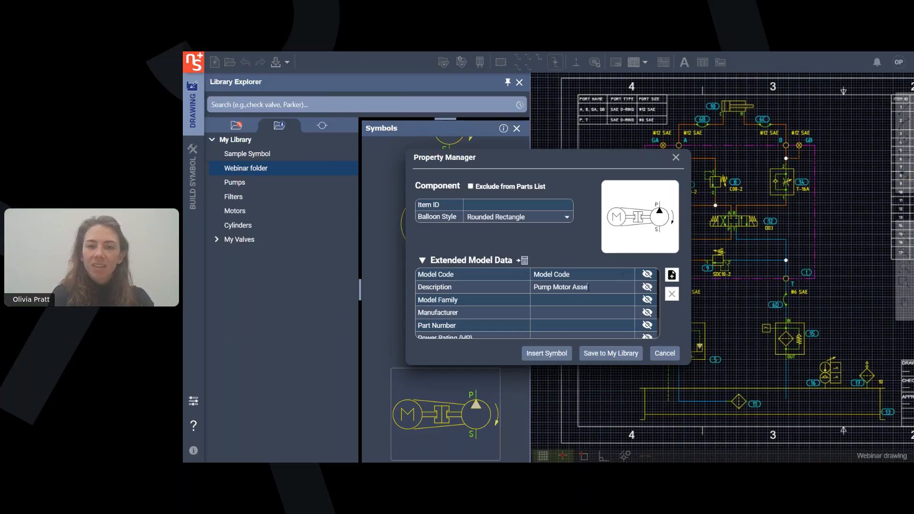
- Set Model Family to VEST, enter a person's first name as Manufacturer, and save the symbol to the Webinar folder of My Library
{"action": "left_click", "coordinate": [556, 299]}
{"action": "type", "text": "VEST"}
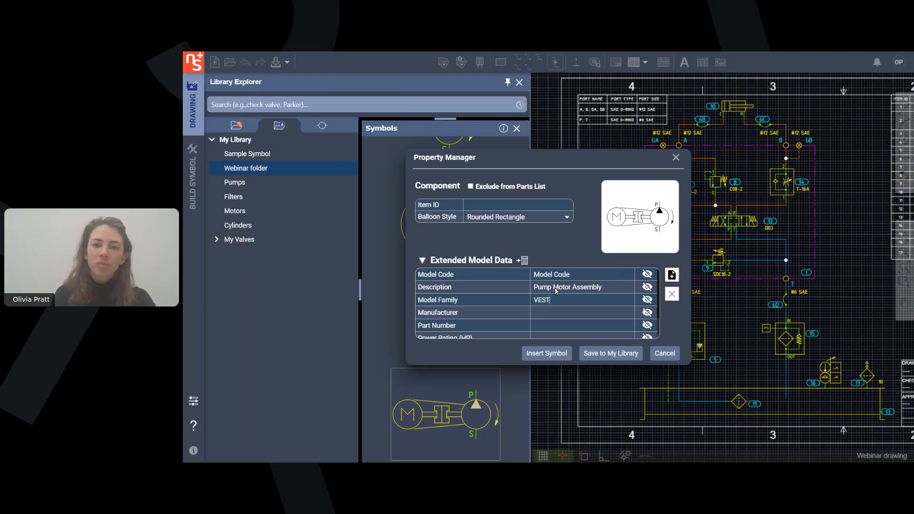
{"action": "type", "text": "Olivia"}
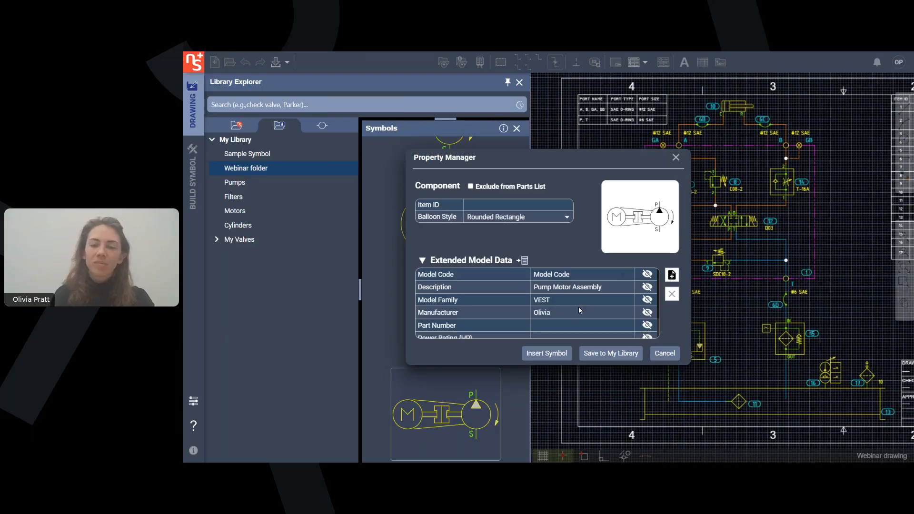
{"action": "left_click", "coordinate": [611, 354]}
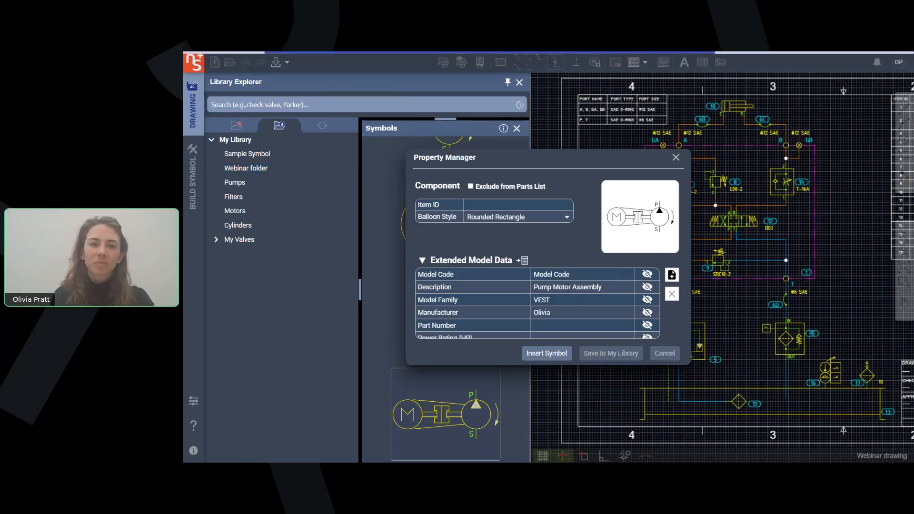
{"action": "left_click", "coordinate": [247, 169]}
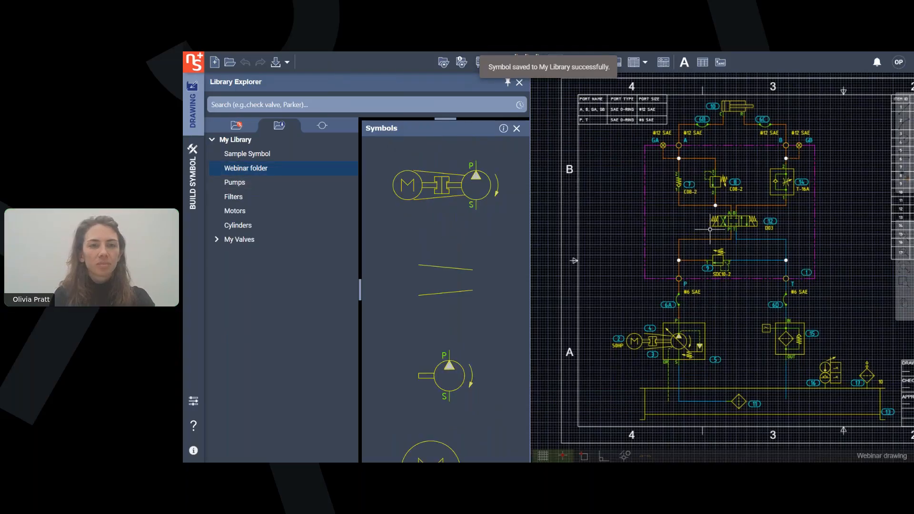
- Restore the Webinar folder's model list and filter it to the VEST model family
{"action": "left_click", "coordinate": [719, 219]}
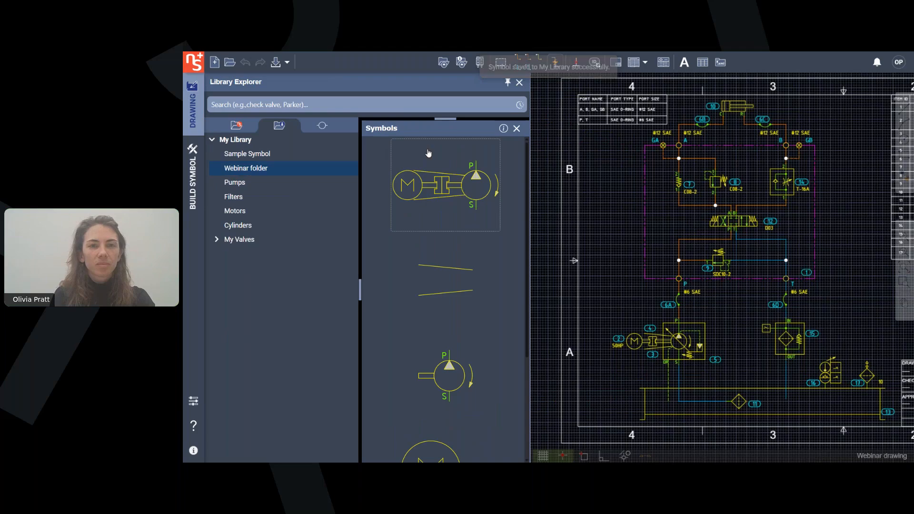
{"action": "left_click_drag", "start_coordinate": [444, 119], "coordinate": [444, 285]}
{"action": "scroll", "coordinate": [388, 372], "scroll_direction": "down", "scroll_amount": 1}
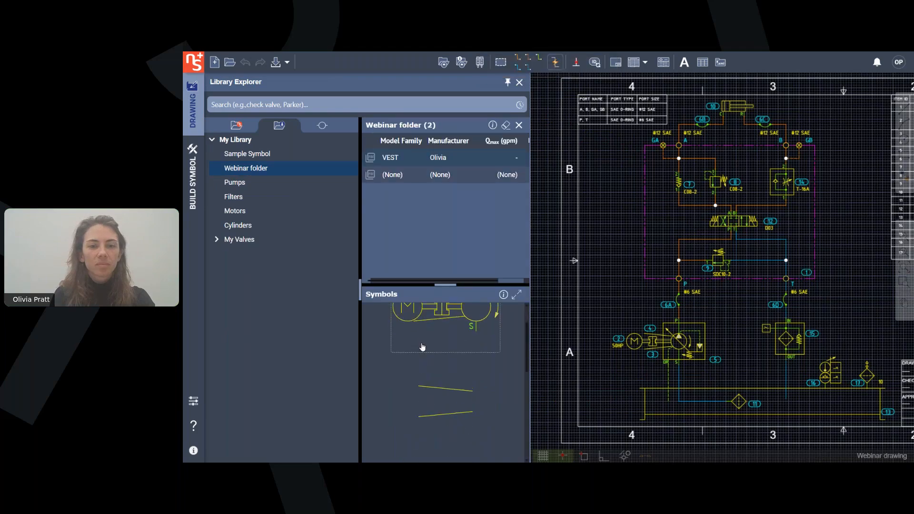
{"action": "scroll", "coordinate": [410, 358], "scroll_direction": "up", "scroll_amount": 1}
{"action": "left_click", "coordinate": [381, 160]}
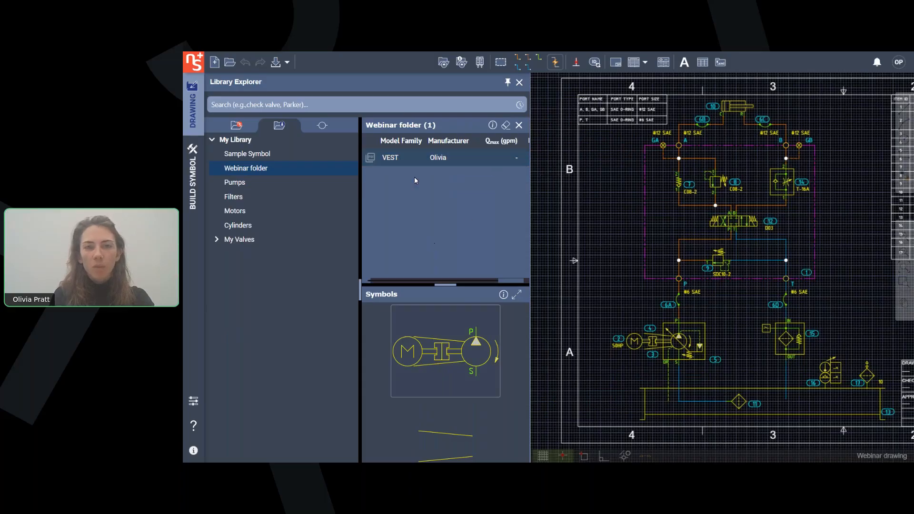
- Open the Check folder under My Valves in My Library
{"action": "mouse_move", "coordinate": [448, 364]}
{"action": "left_mouse_down"}
{"action": "mouse_move", "coordinate": [488, 325]}
{"action": "mouse_move", "coordinate": [495, 333]}
{"action": "left_mouse_up"}
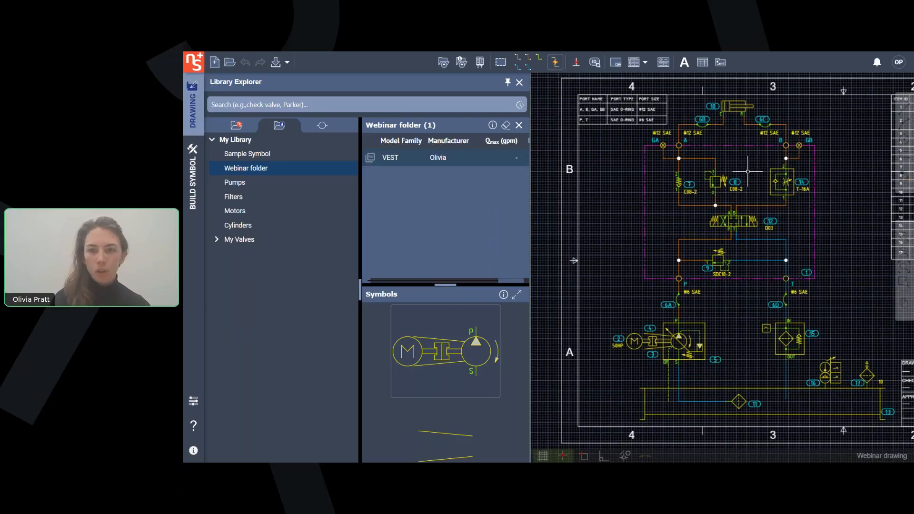
{"action": "left_click", "coordinate": [216, 241]}
{"action": "left_click", "coordinate": [238, 268]}
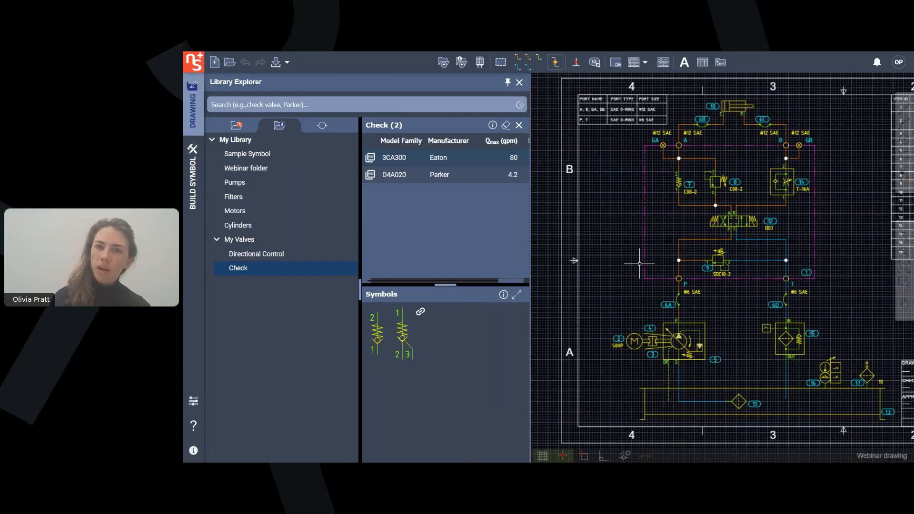
- Open Property Manager for relief valve item 8 in the drawing and examine its extended model data
{"action": "scroll", "coordinate": [653, 244], "scroll_direction": "up", "scroll_amount": 2}
{"action": "middle_click_drag", "start_coordinate": [676, 183], "coordinate": [661, 251]}
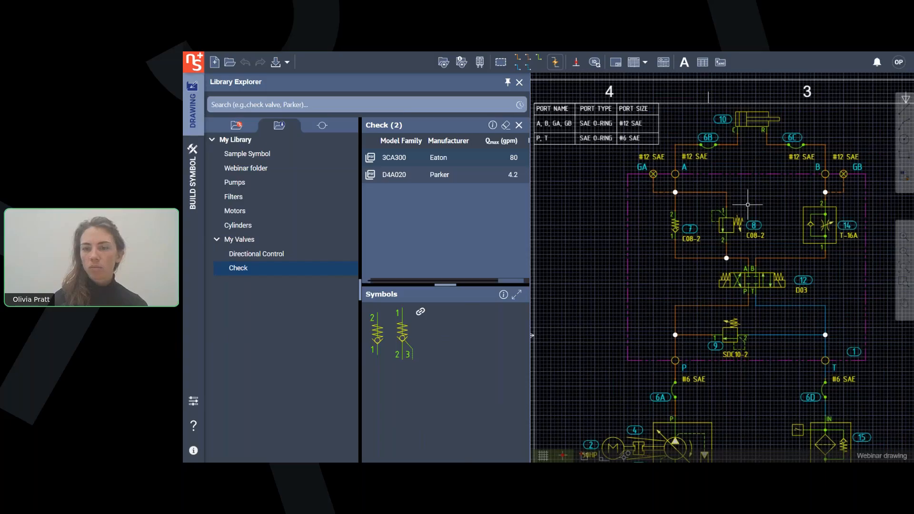
{"action": "right_click", "coordinate": [724, 222]}
{"action": "left_click", "coordinate": [751, 234]}
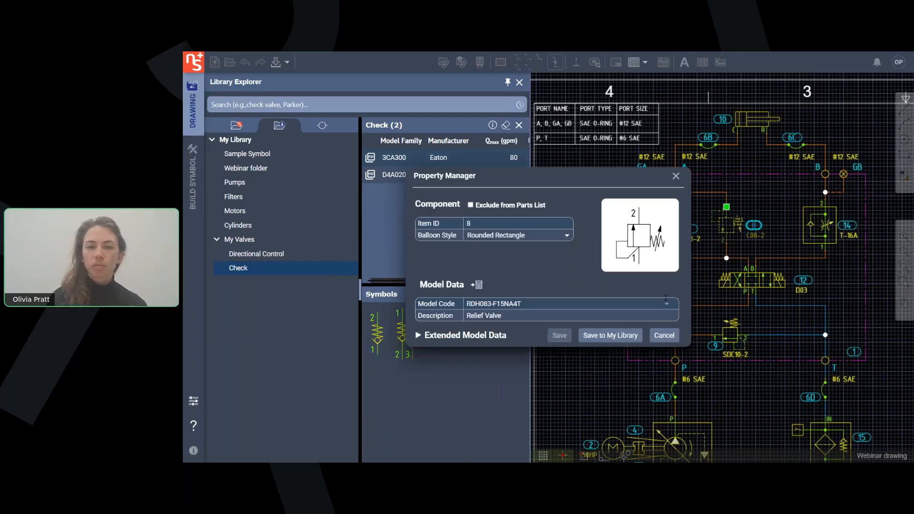
{"action": "left_click", "coordinate": [465, 336]}
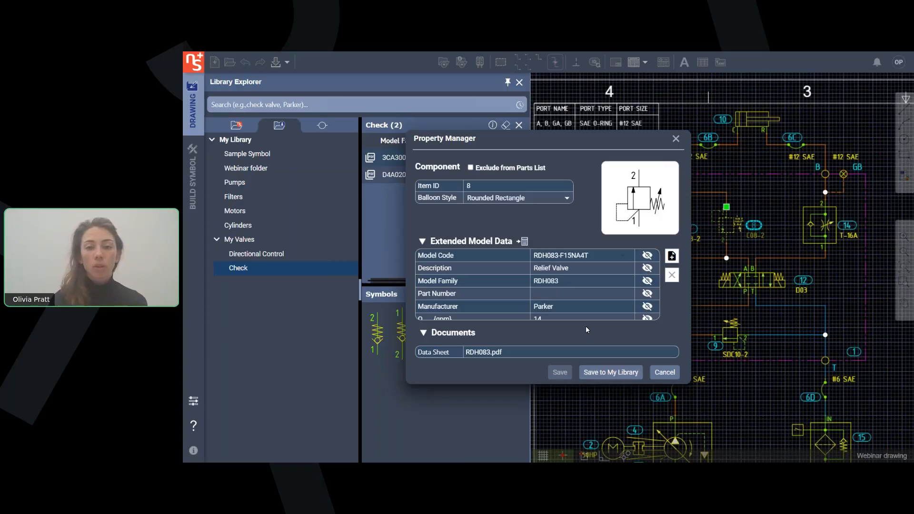
{"action": "scroll", "coordinate": [613, 285], "scroll_direction": "down", "scroll_amount": 5}
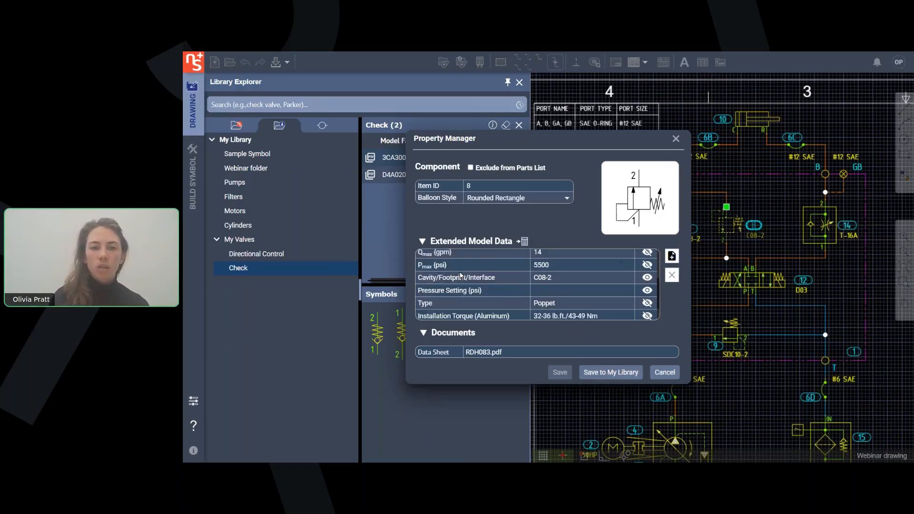
{"action": "scroll", "coordinate": [476, 288], "scroll_direction": "up", "scroll_amount": 5}
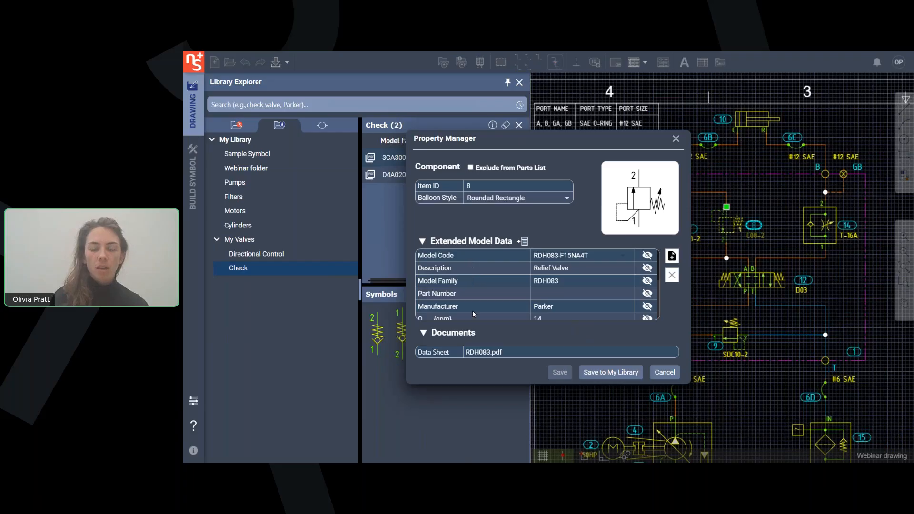
{"action": "scroll", "coordinate": [491, 286], "scroll_direction": "down", "scroll_amount": 5}
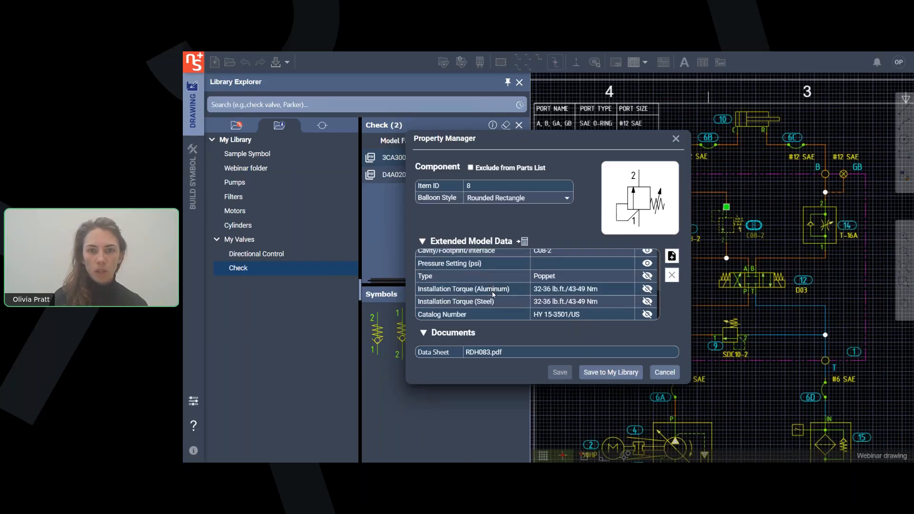
{"action": "scroll", "coordinate": [492, 290], "scroll_direction": "up", "scroll_amount": 5}
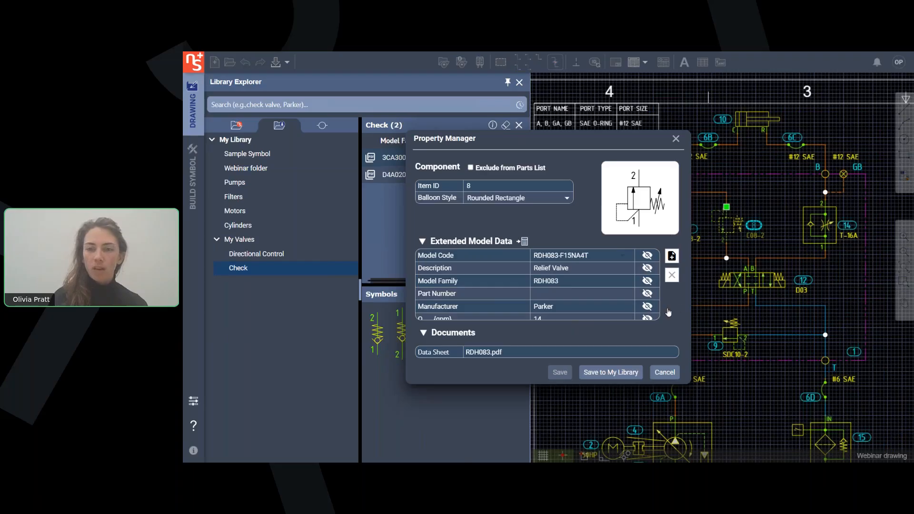
- Add the List Price property from the full property list to relief valve item 8 and locate it in the extended model data
{"action": "left_click", "coordinate": [672, 256]}
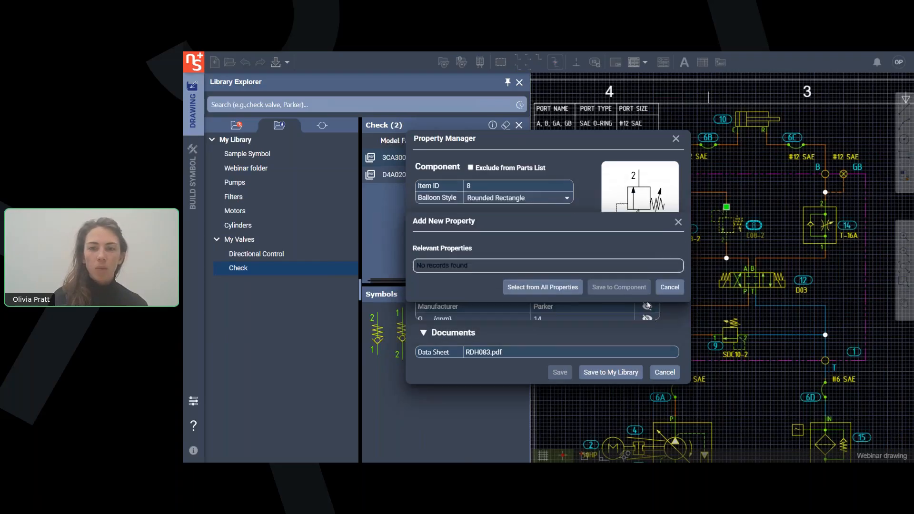
{"action": "left_click", "coordinate": [568, 294]}
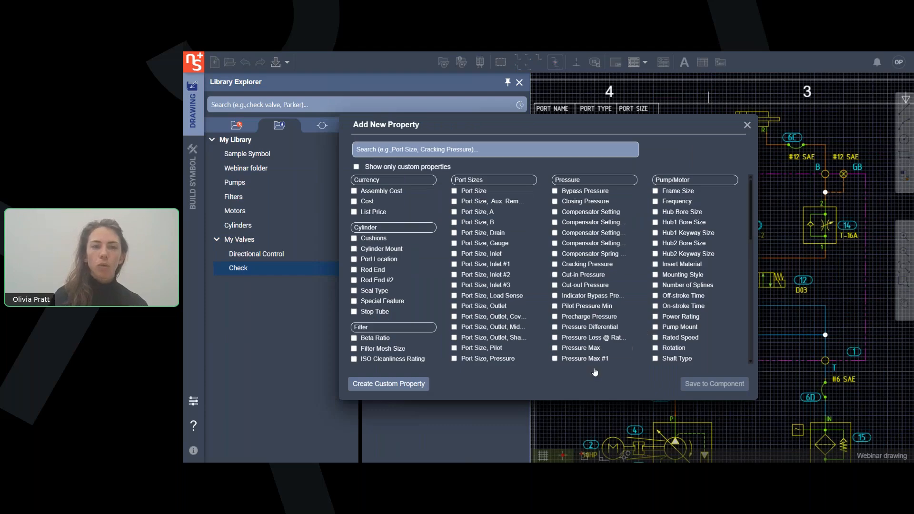
{"action": "left_click", "coordinate": [354, 212]}
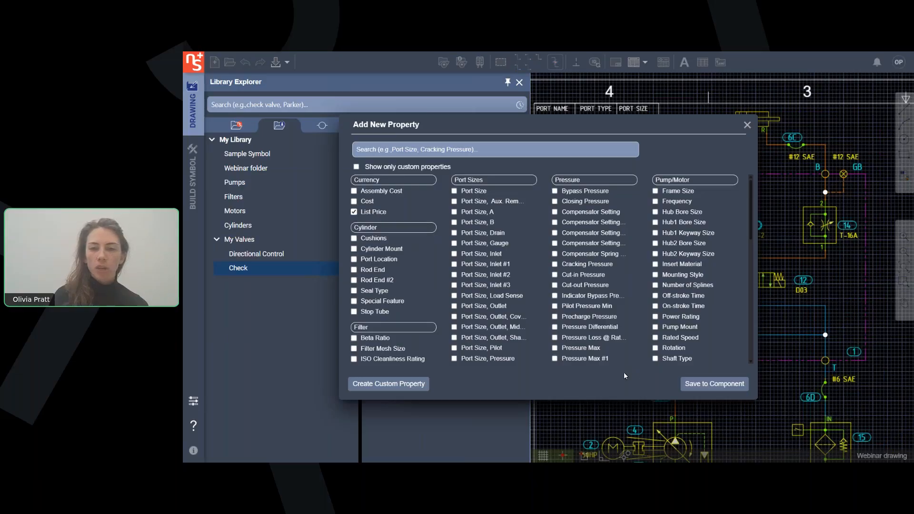
{"action": "left_click", "coordinate": [733, 385]}
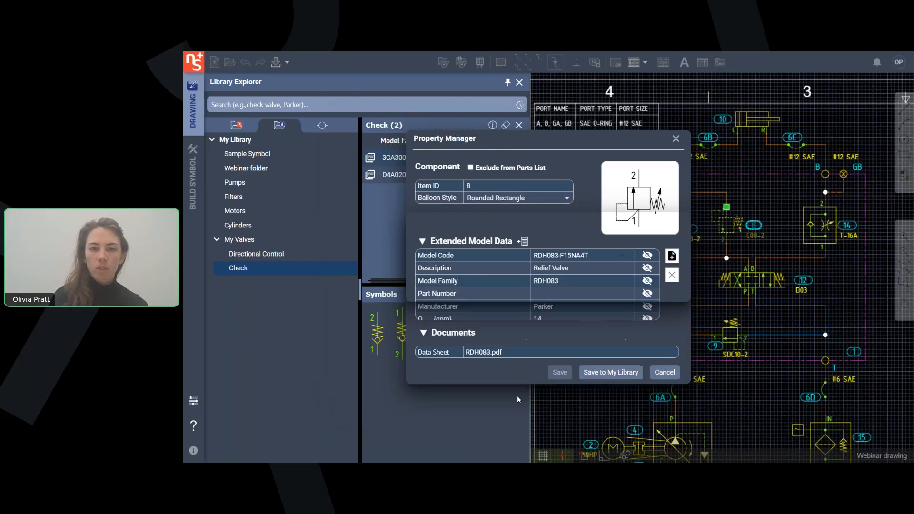
{"action": "scroll", "coordinate": [578, 272], "scroll_direction": "up", "scroll_amount": 2}
{"action": "scroll", "coordinate": [563, 294], "scroll_direction": "up", "scroll_amount": 3}
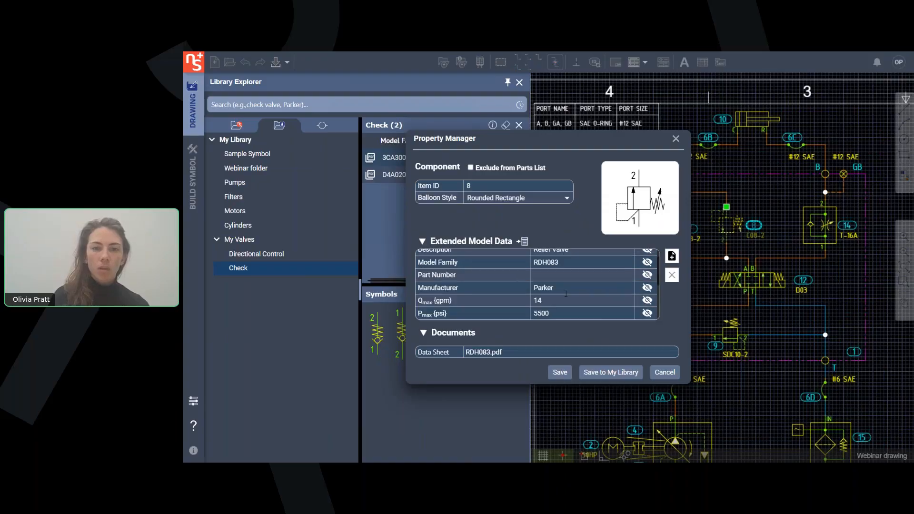
{"action": "scroll", "coordinate": [562, 295], "scroll_direction": "down", "scroll_amount": 5}
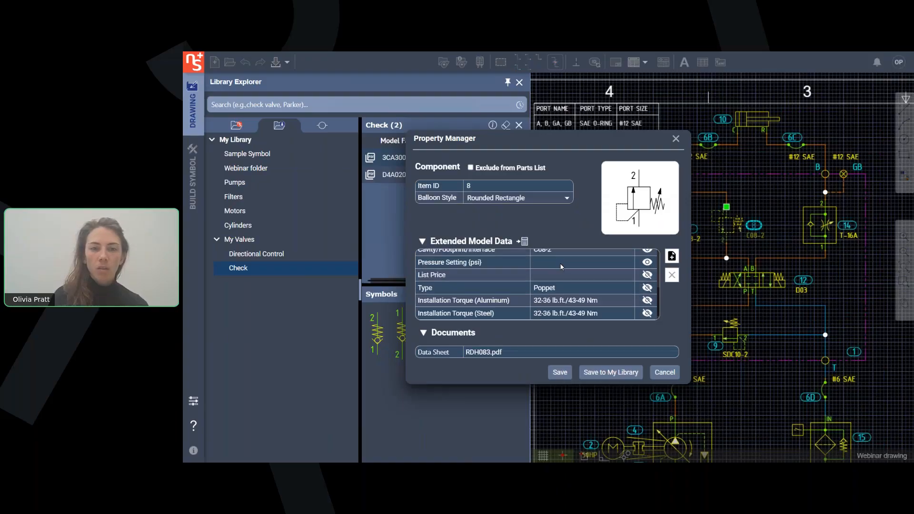
- Set the List Price of relief valve item 8 to 30 and start saving the component to My Library
{"action": "left_click", "coordinate": [558, 275]}
{"action": "type", "text": "30"}
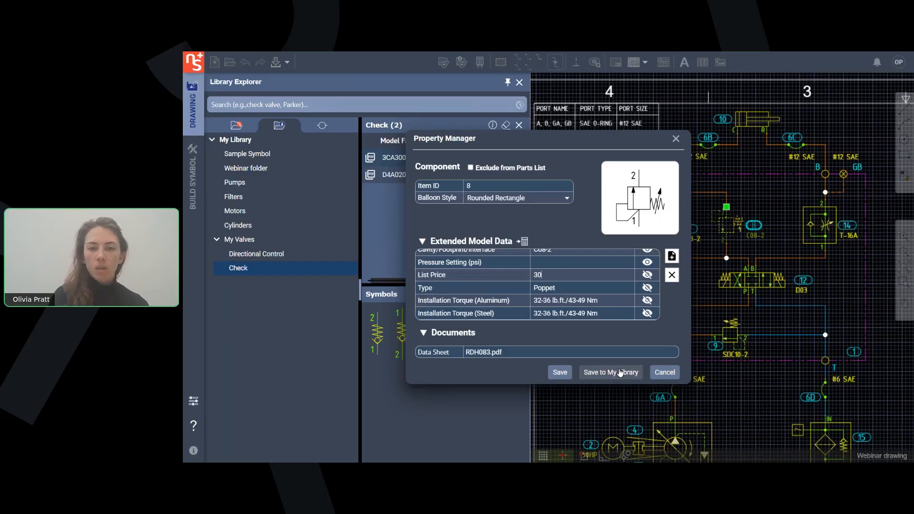
{"action": "left_click", "coordinate": [618, 376]}
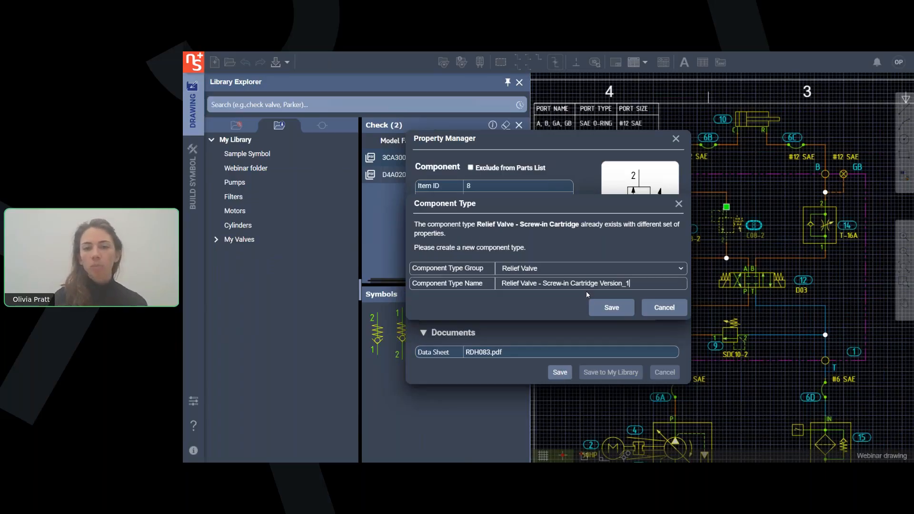
- Name the new component type Custom Relief Valve - Screw-in Cartridge and save the symbol in the Check folder under My Valves
{"action": "left_click_drag", "start_coordinate": [603, 283], "coordinate": [600, 282]}
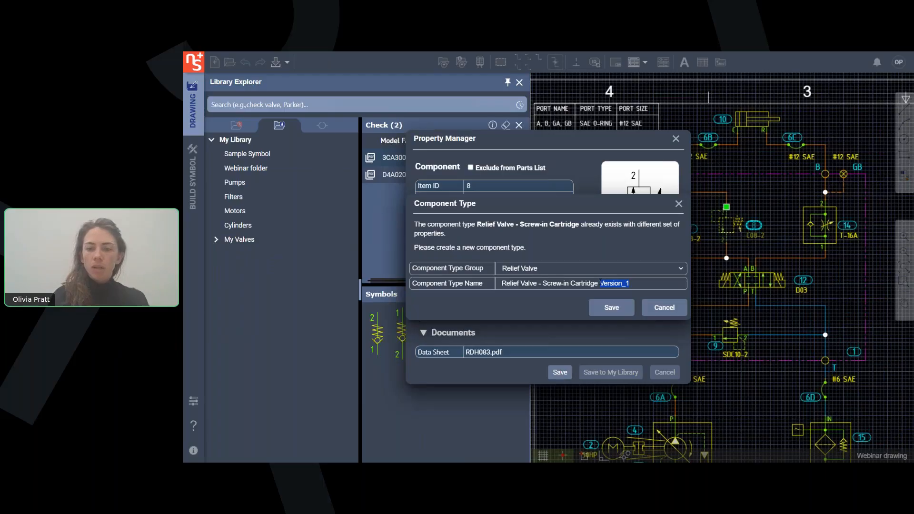
{"action": "key", "text": "BackSpace"}
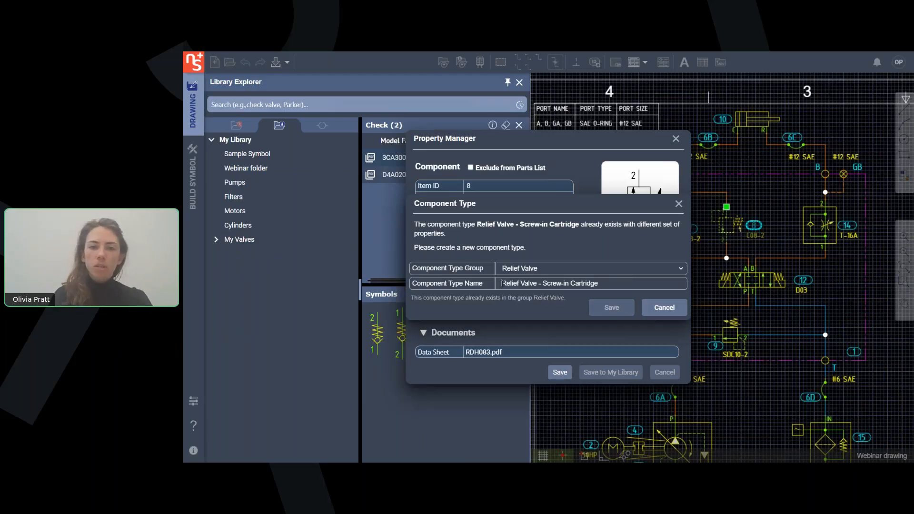
{"action": "type", "text": "Custom"}
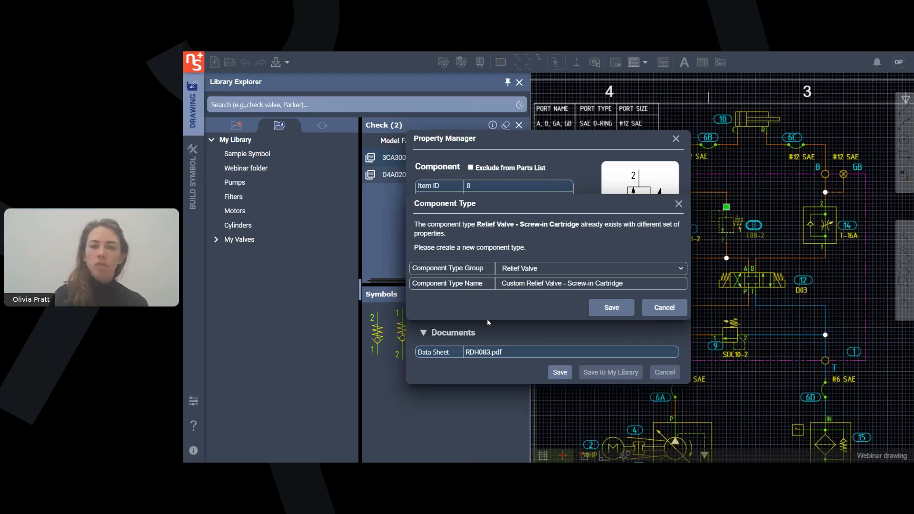
{"action": "left_click", "coordinate": [620, 312]}
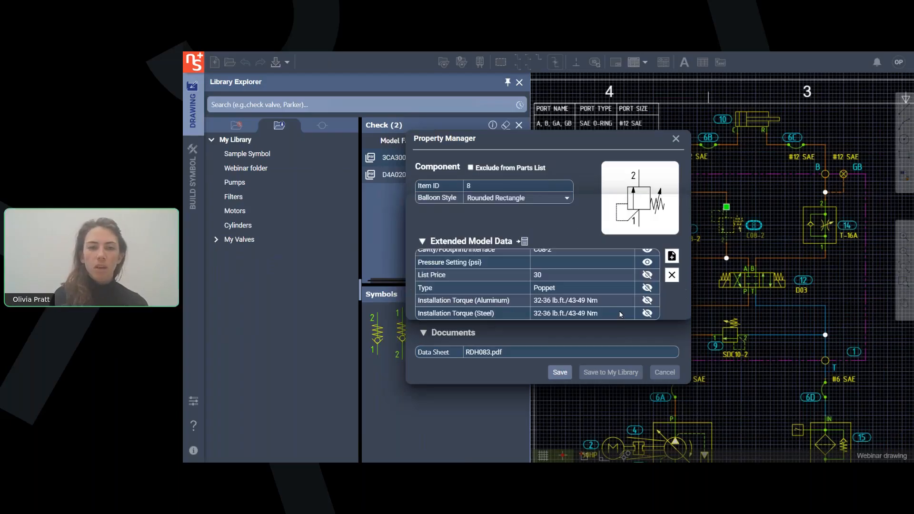
{"action": "left_click", "coordinate": [234, 243]}
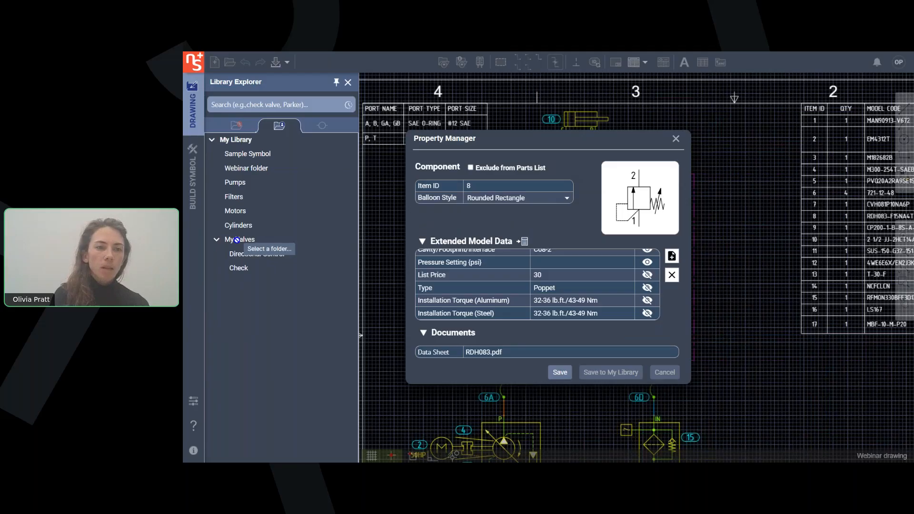
{"action": "left_click", "coordinate": [239, 269]}
{"action": "left_click", "coordinate": [519, 290]}
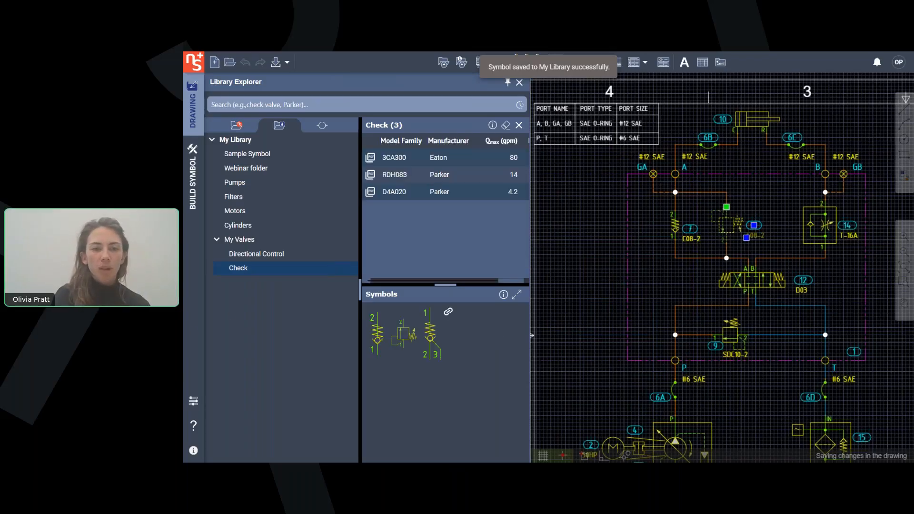
- Filter the Check folder to the saved relief valve symbol and examine its extended model data fields in Property Manager
{"action": "left_click", "coordinate": [402, 343]}
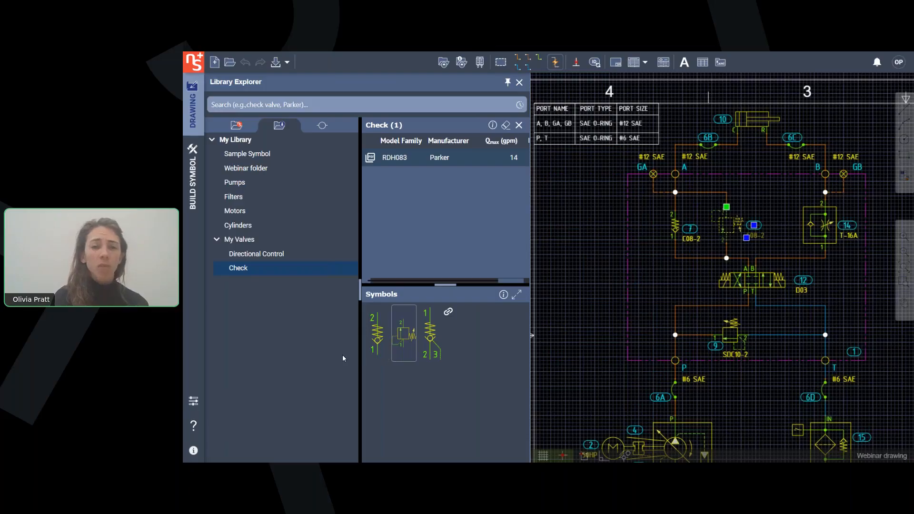
{"action": "right_click", "coordinate": [402, 334]}
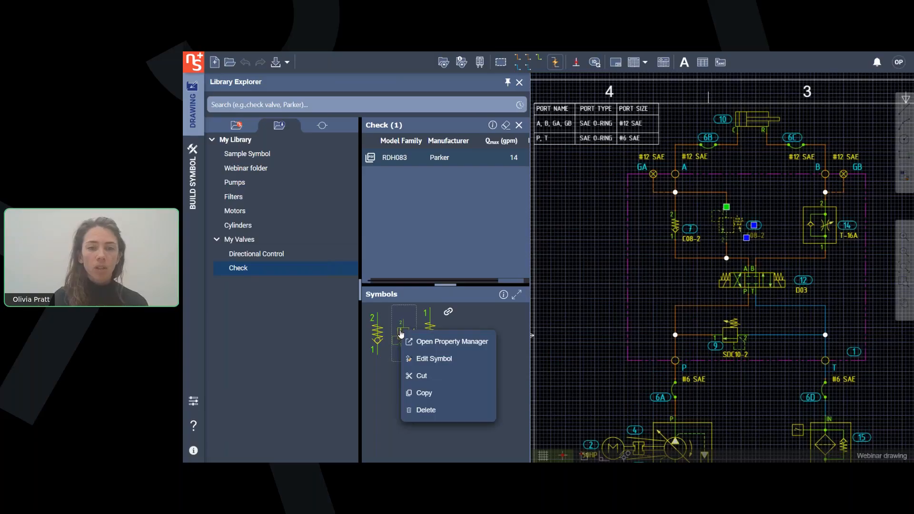
{"action": "left_click", "coordinate": [447, 342]}
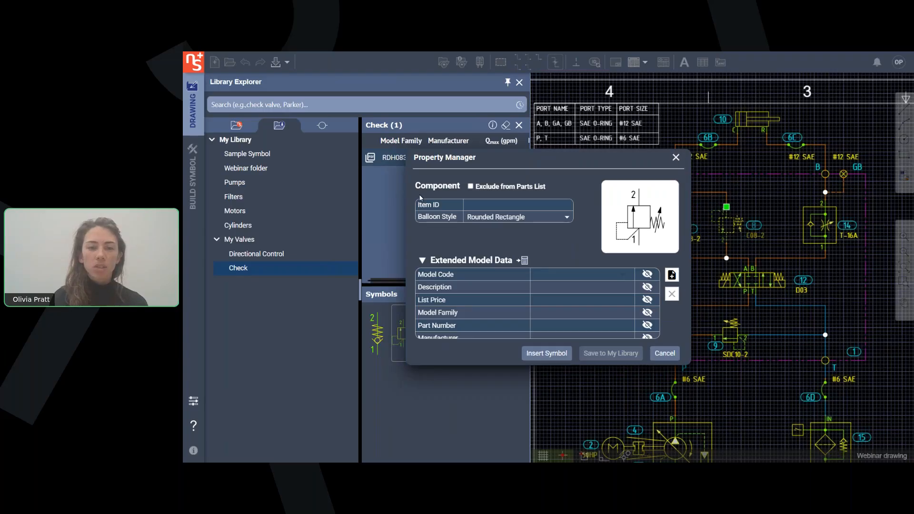
{"action": "left_click", "coordinate": [676, 157]}
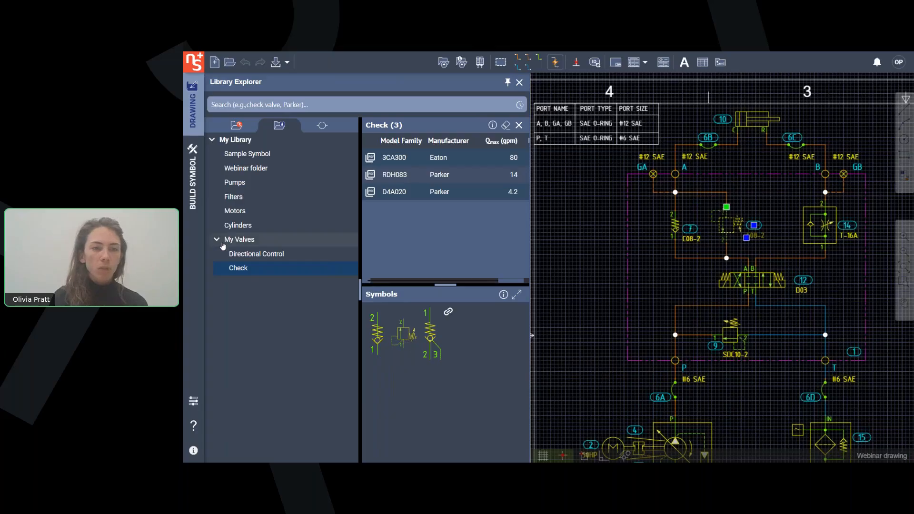
- Create a child folder named Relief Valve under My Valves
{"action": "right_click", "coordinate": [247, 240]}
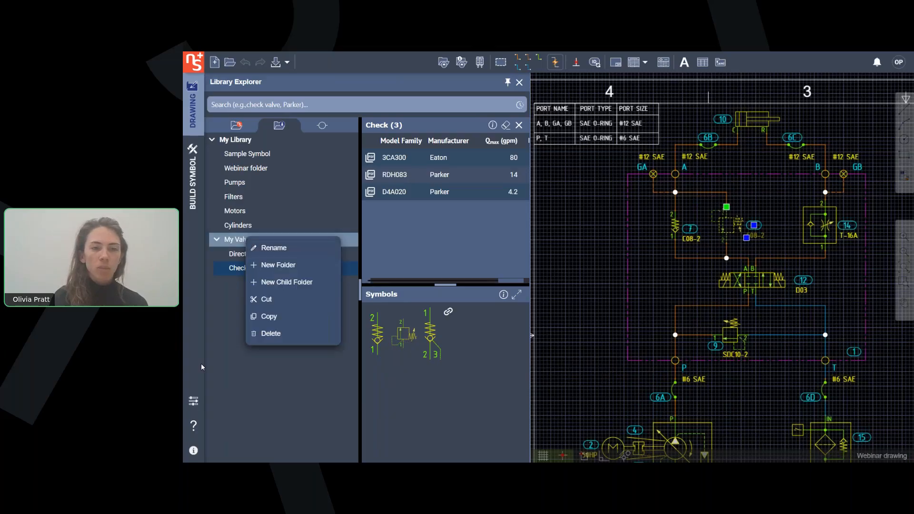
{"action": "left_click", "coordinate": [272, 280]}
{"action": "type", "text": "Relie"}
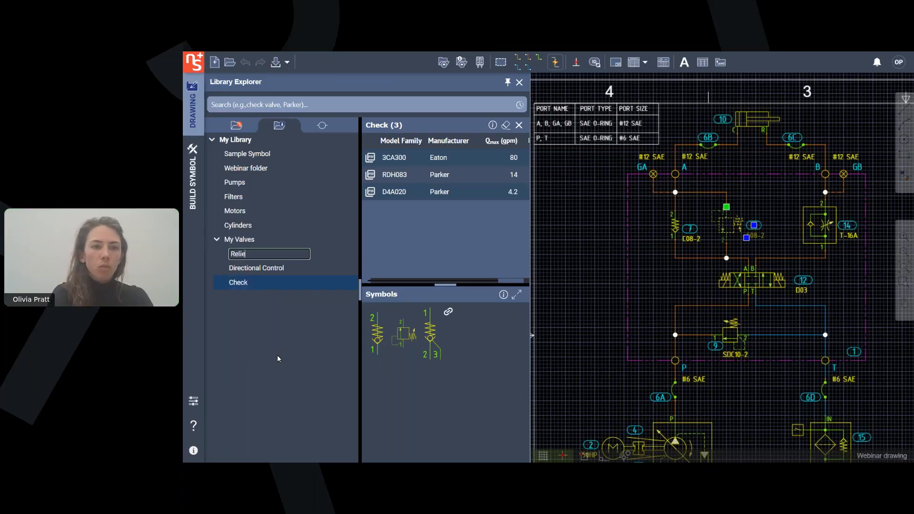
{"action": "type", "text": "f Valve"}
{"action": "key", "text": "Return"}
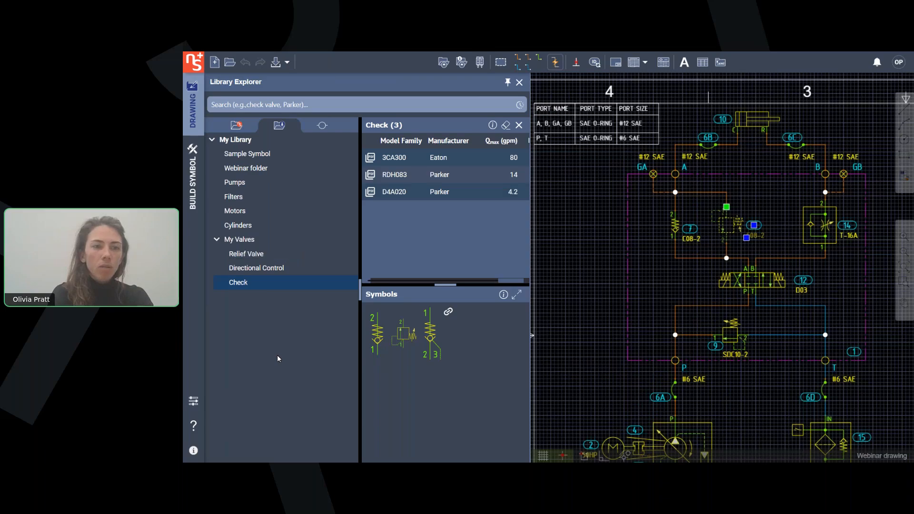
- Move the relief valve symbol from the Check folder to the Relief Valve folder and open that folder
{"action": "right_click", "coordinate": [403, 333]}
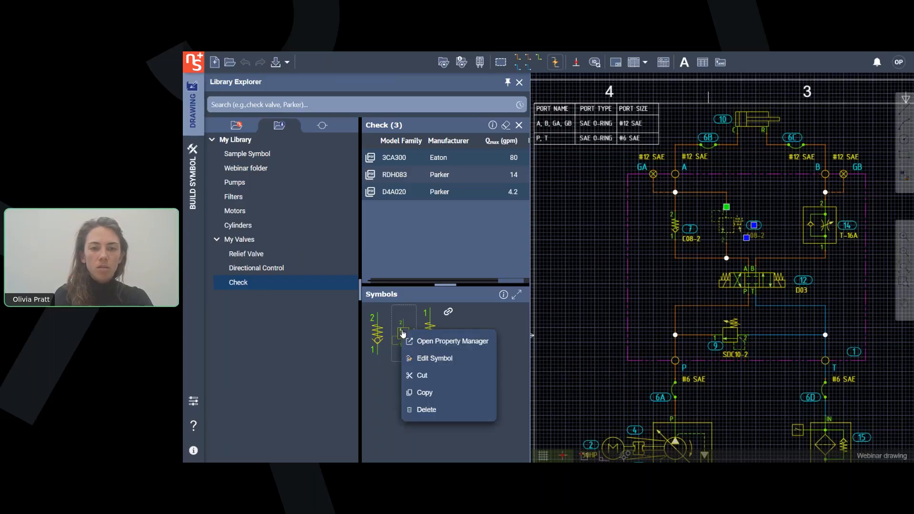
{"action": "left_click", "coordinate": [422, 376]}
{"action": "right_click", "coordinate": [243, 259]}
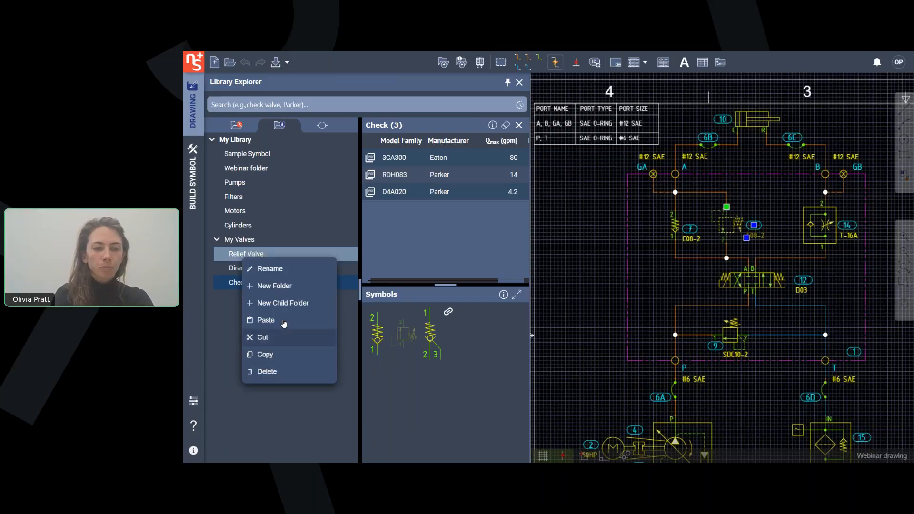
{"action": "left_click", "coordinate": [264, 320]}
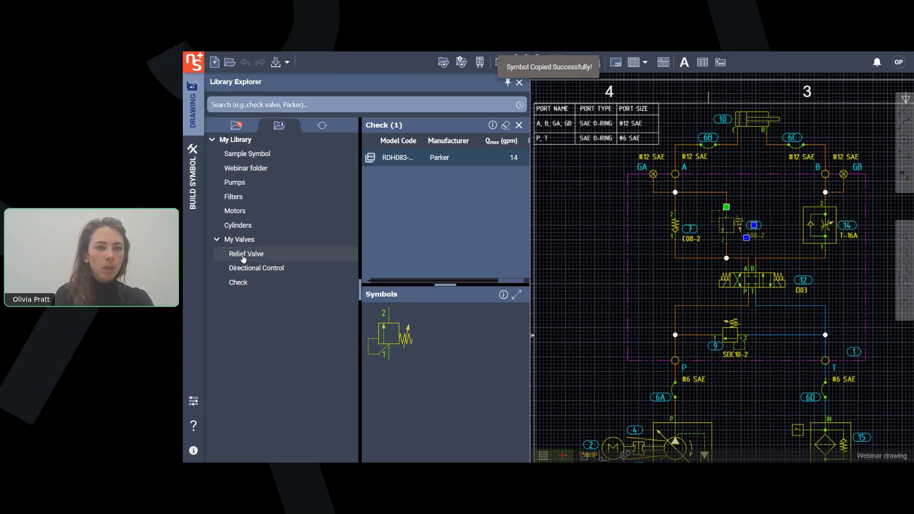
{"action": "left_click", "coordinate": [238, 282]}
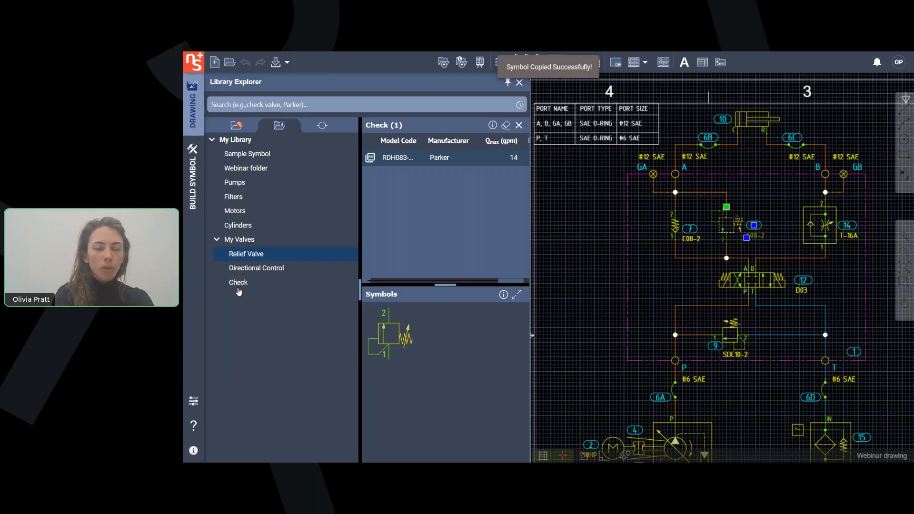
{"action": "left_click", "coordinate": [248, 254]}
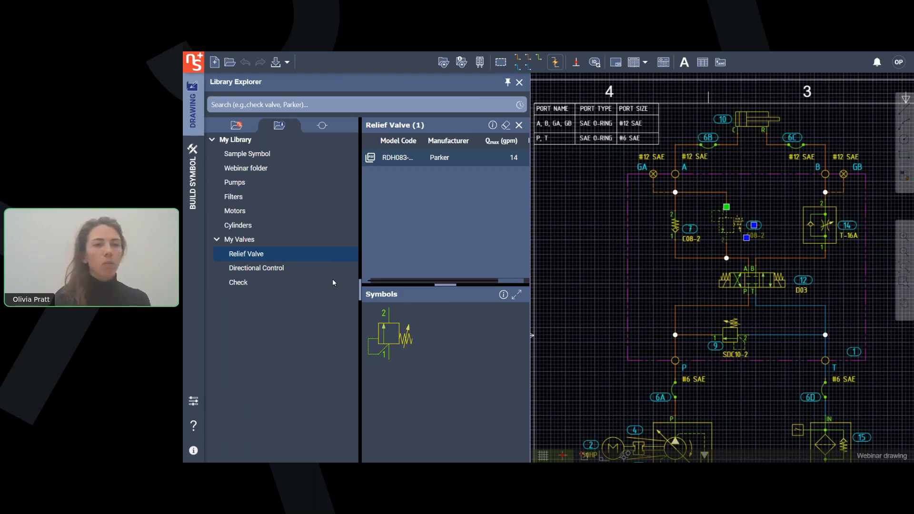
- Review the management options for the Pumps folder and for the linked check valve symbol in the Check folder
{"action": "right_click", "coordinate": [244, 183]}
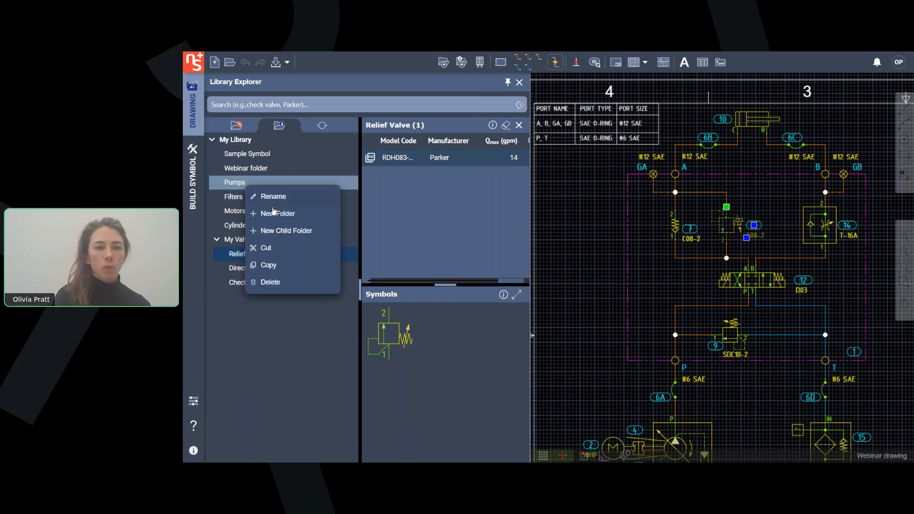
{"action": "left_click", "coordinate": [287, 339]}
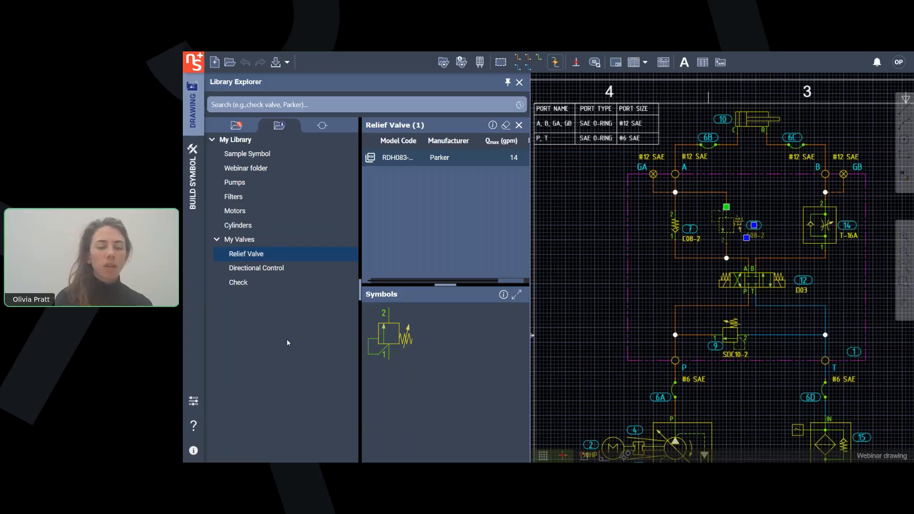
{"action": "left_click", "coordinate": [243, 282]}
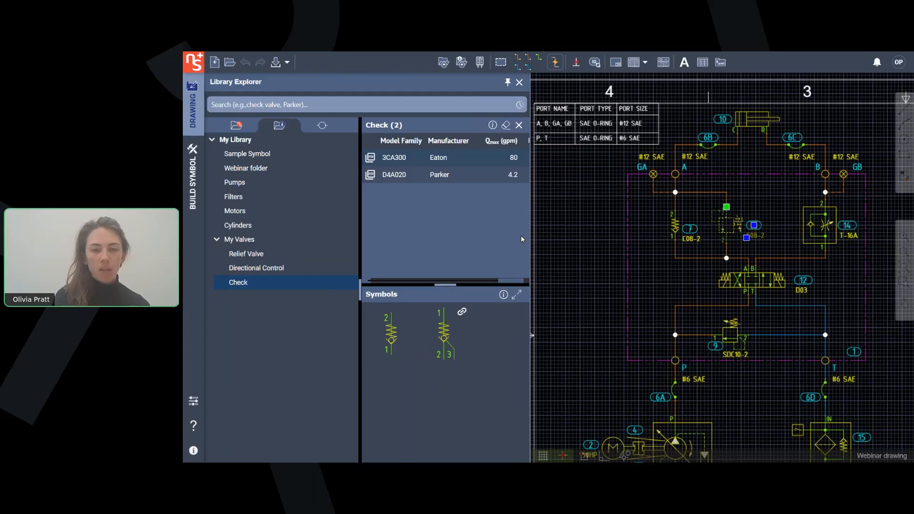
{"action": "right_click", "coordinate": [446, 339]}
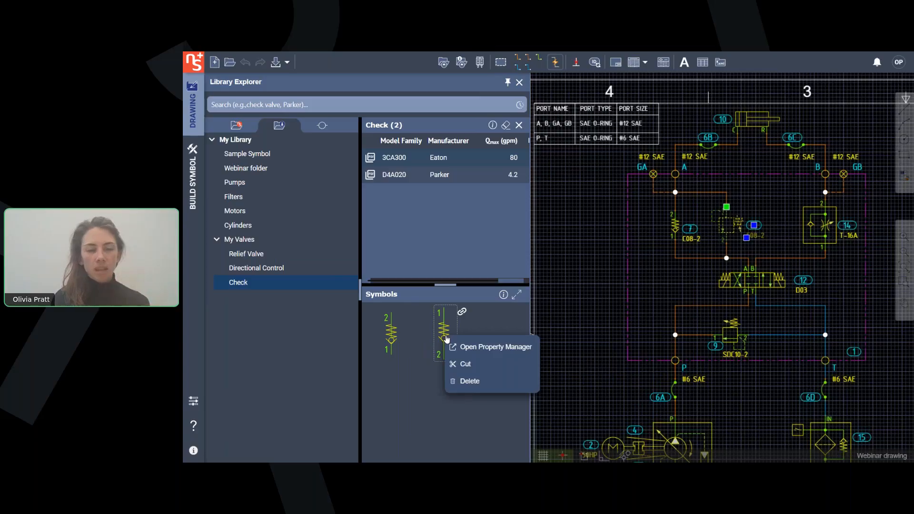
{"action": "left_click", "coordinate": [430, 401]}
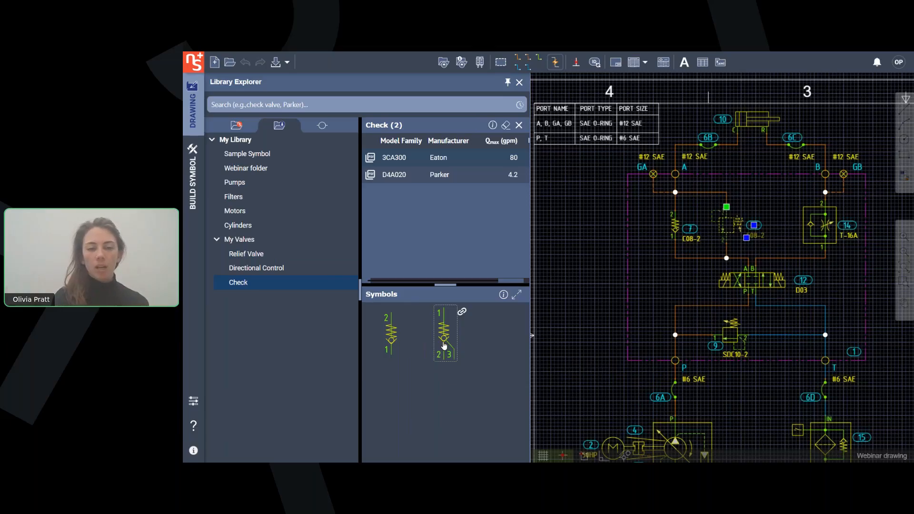
{"action": "mouse_move", "coordinate": [463, 317]}
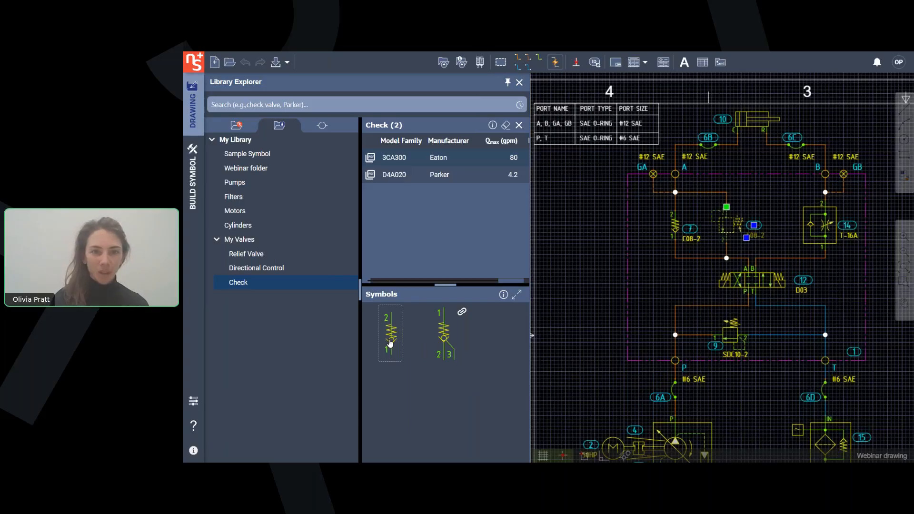
- Save check valve item 7 from the drawing to the Check folder and filter the models by its symbol
{"action": "right_click", "coordinate": [676, 229]}
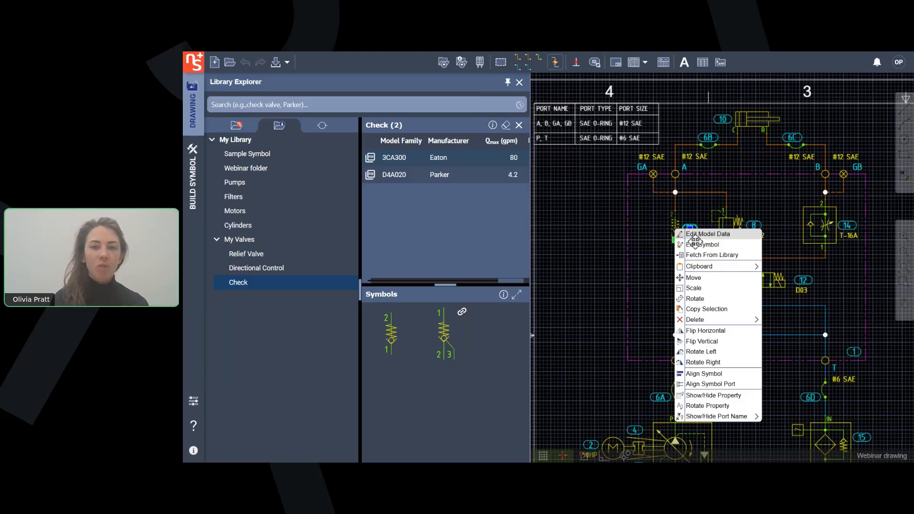
{"action": "left_click", "coordinate": [694, 235]}
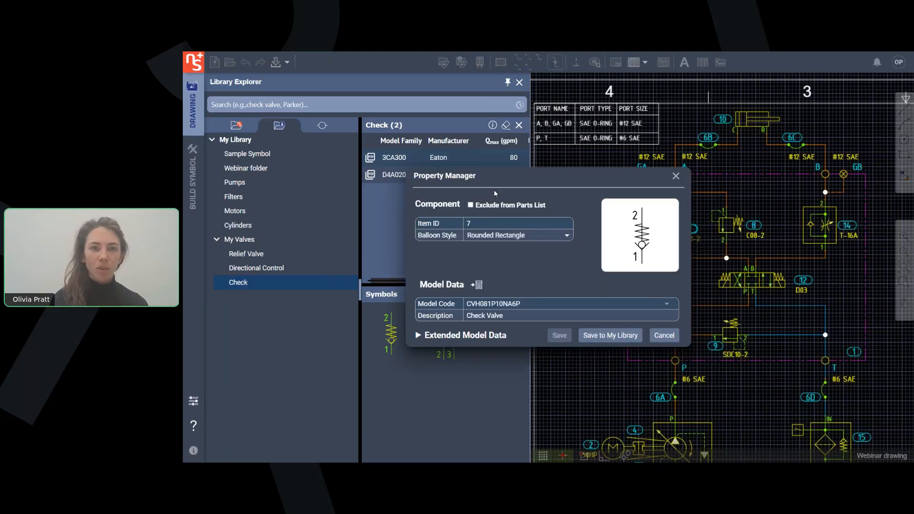
{"action": "left_click_drag", "start_coordinate": [455, 176], "coordinate": [591, 165]}
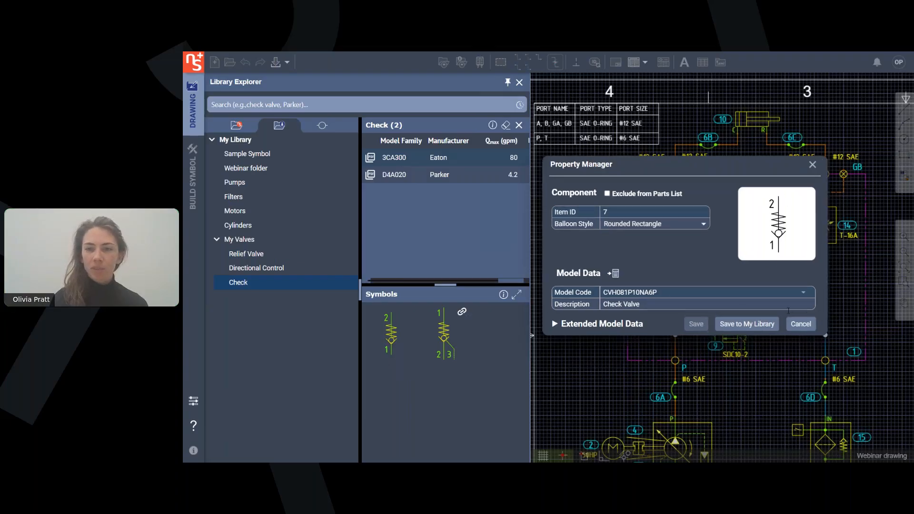
{"action": "left_click", "coordinate": [747, 324]}
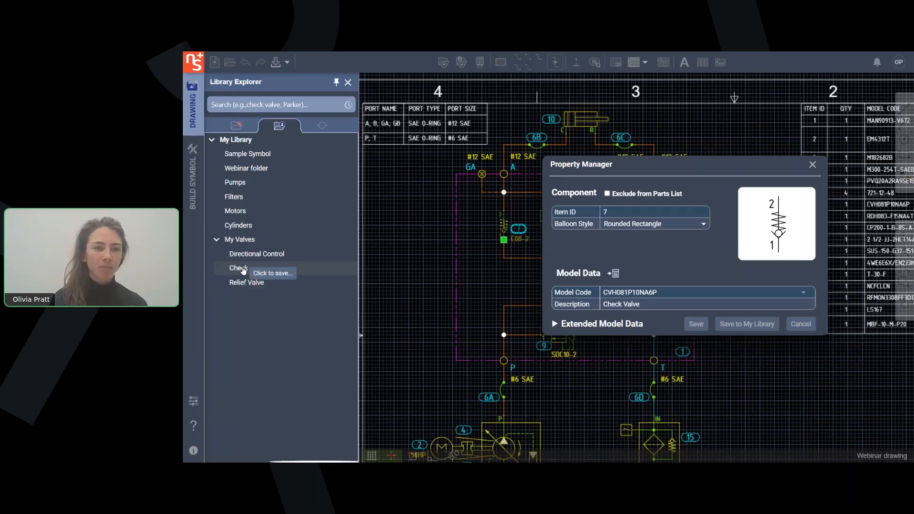
{"action": "left_click", "coordinate": [240, 268]}
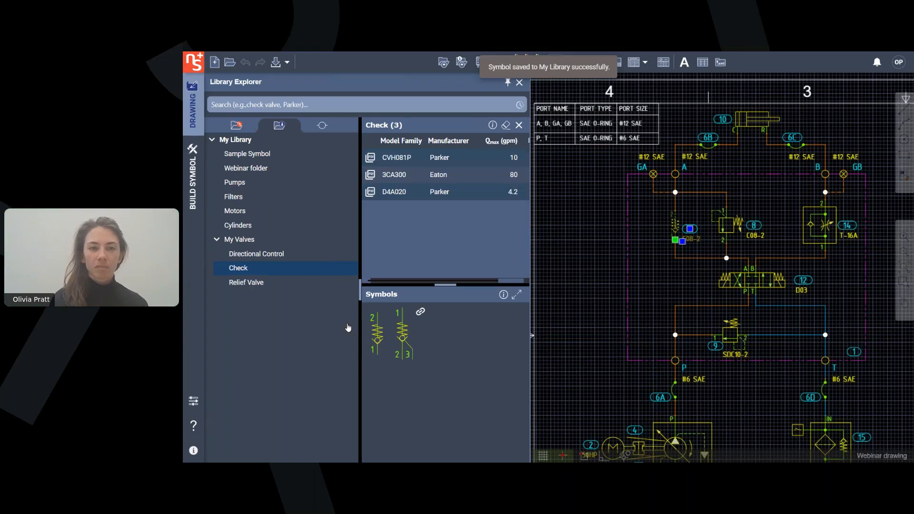
{"action": "left_click", "coordinate": [376, 333]}
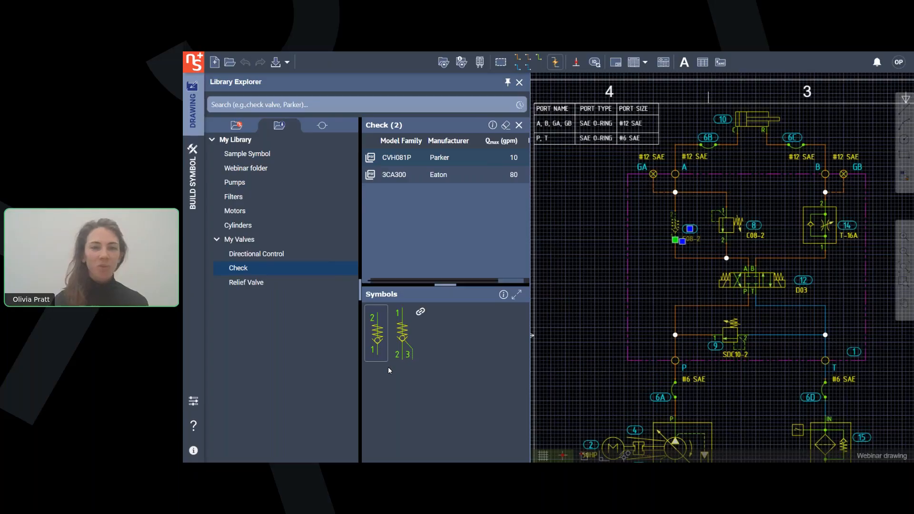
- Create a new folder named Parker at the same level as Cylinders in My Library
{"action": "right_click", "coordinate": [244, 227]}
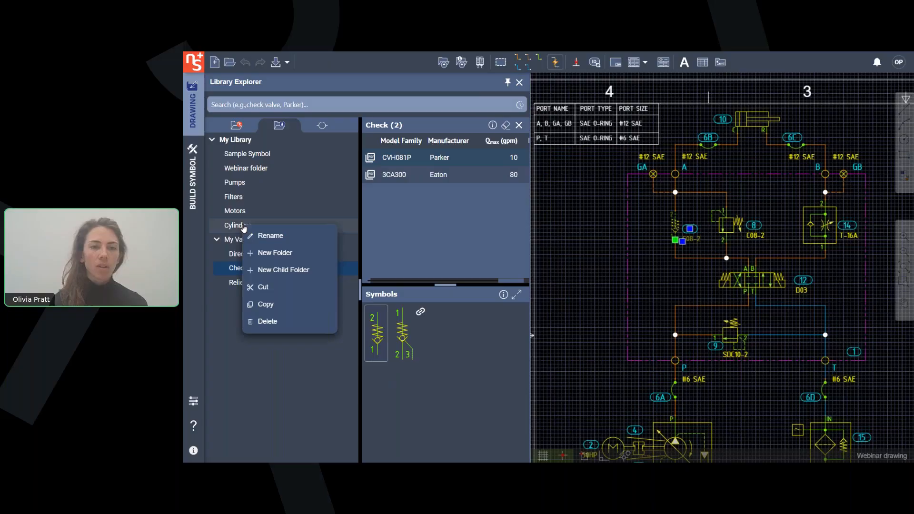
{"action": "left_click", "coordinate": [267, 251]}
{"action": "type", "text": "Parker"}
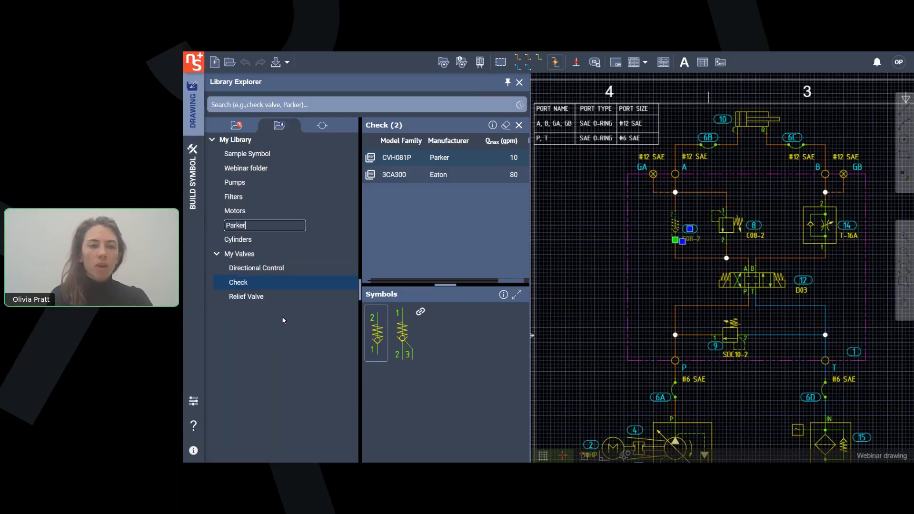
{"action": "key", "text": "Return"}
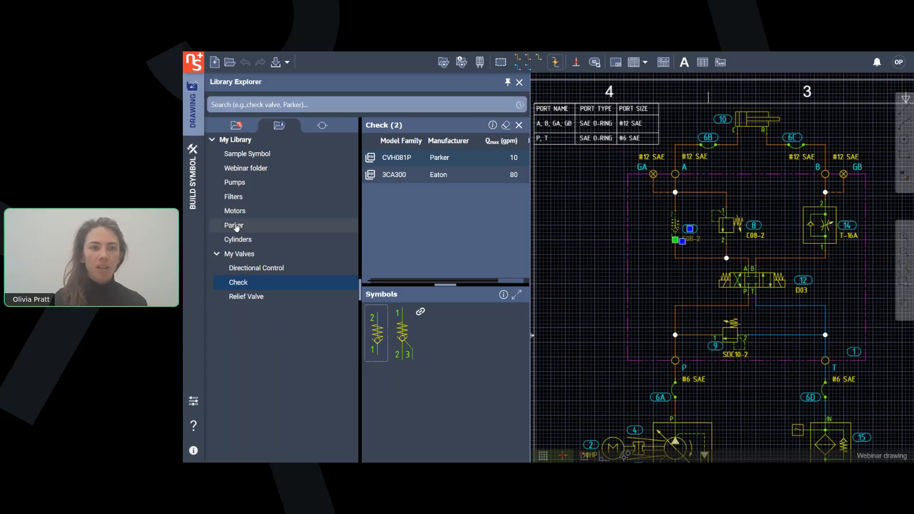
- Review the management options for the unlinked check valve symbol, then close the Library Explorer and view the whole drawing sheet
{"action": "right_click", "coordinate": [380, 333]}
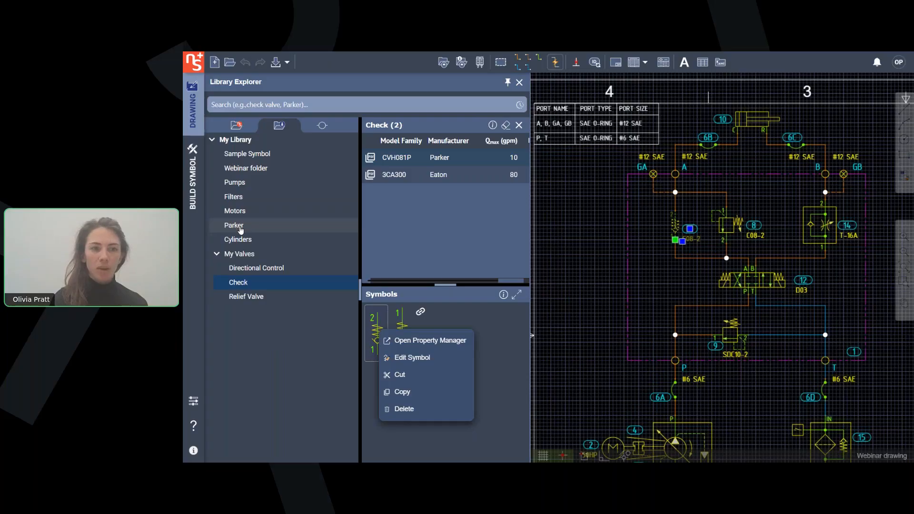
{"action": "left_click", "coordinate": [294, 400]}
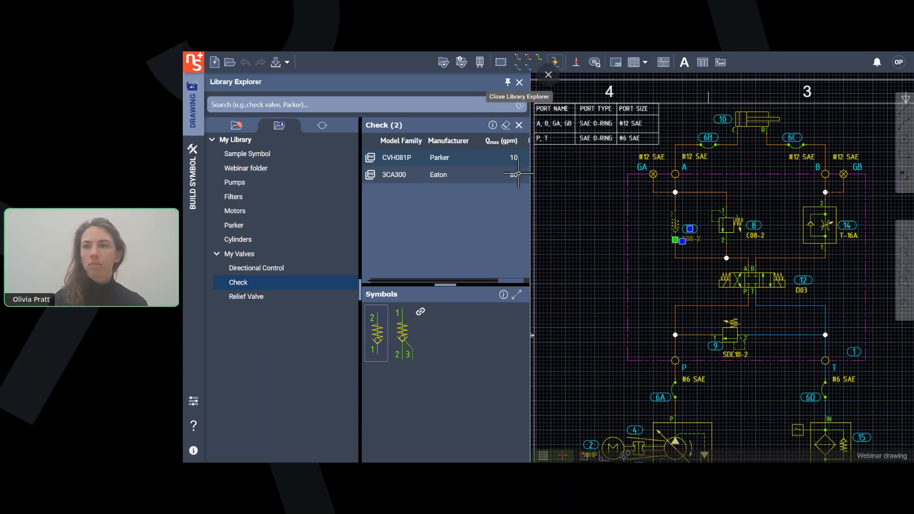
{"action": "left_click", "coordinate": [520, 82]}
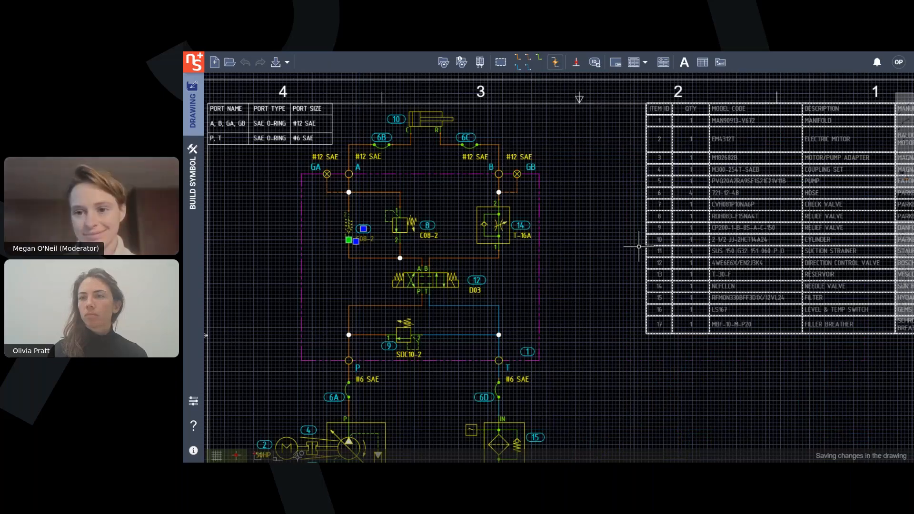
{"action": "scroll", "coordinate": [639, 247], "scroll_direction": "down", "scroll_amount": 3}
{"action": "middle_click_drag", "start_coordinate": [630, 301], "coordinate": [597, 257]}
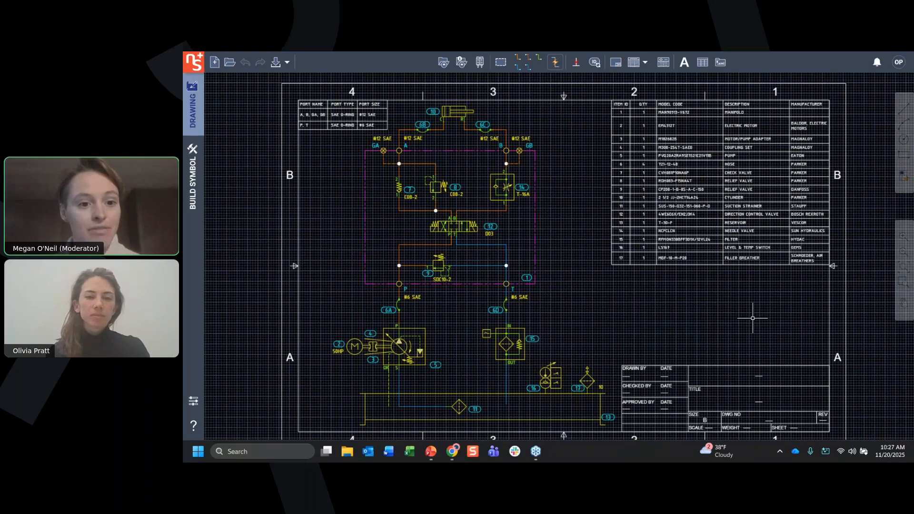
- Switch to the PowerPoint slide show and show the Oct-November '25 Fall Webinar Series slide
{"action": "key", "text": "alt+Tab"}
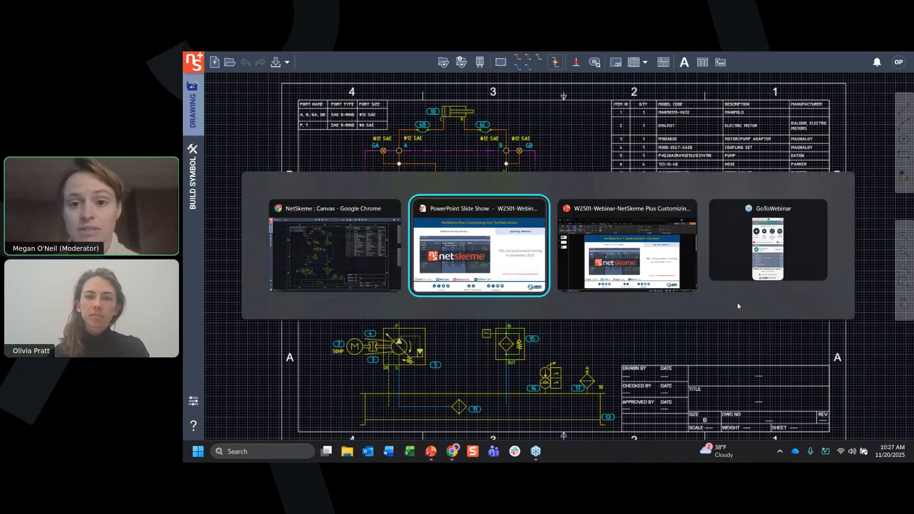
{"action": "key", "text": "Right"}
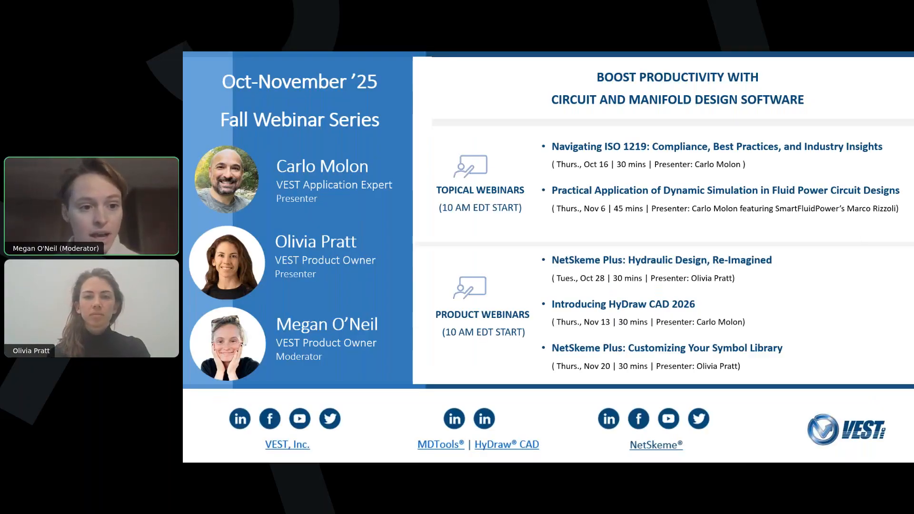
{"action": "key", "text": "alt+Tab"}
{"action": "key", "text": "alt+Tab"}
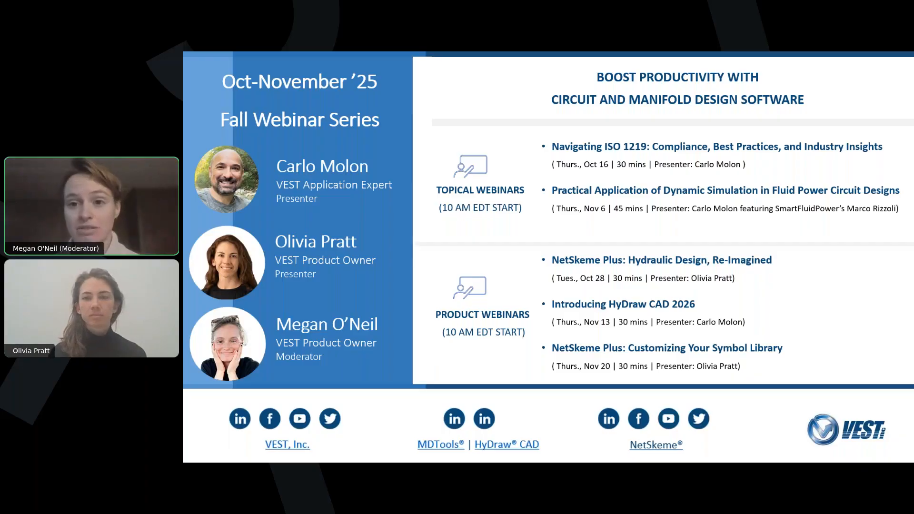